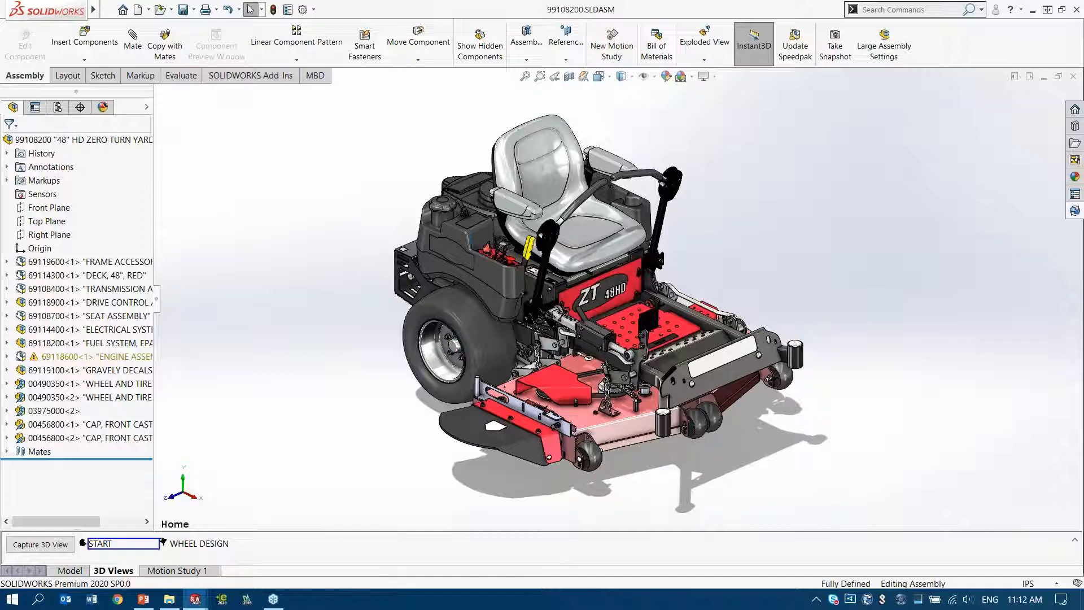
Switch to the WHEEL DESIGN 3D view and hide Markup1.
left_click(199, 544)
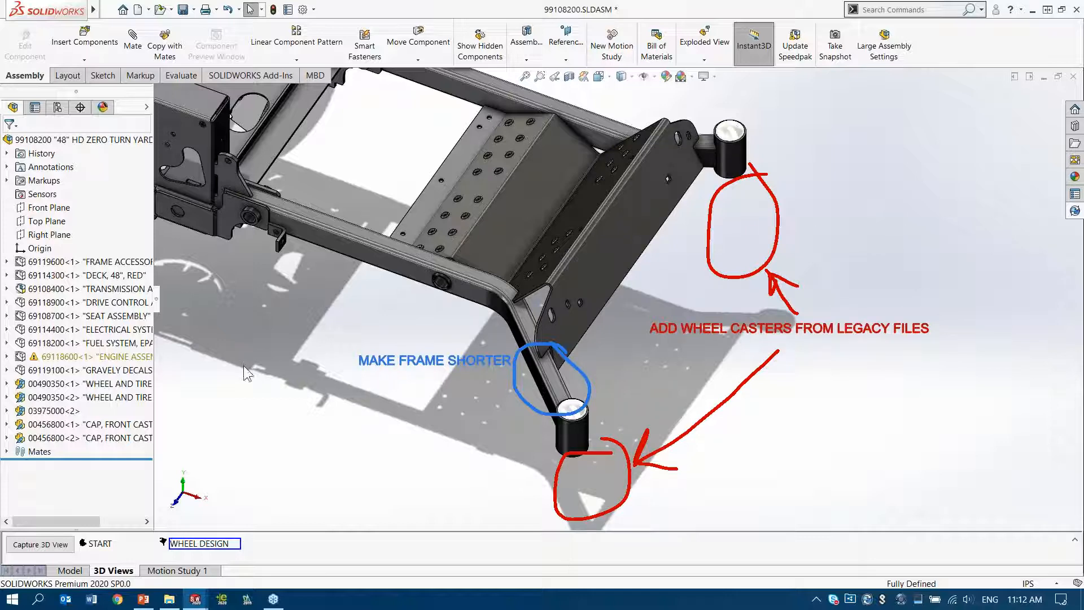
left_click(6, 181)
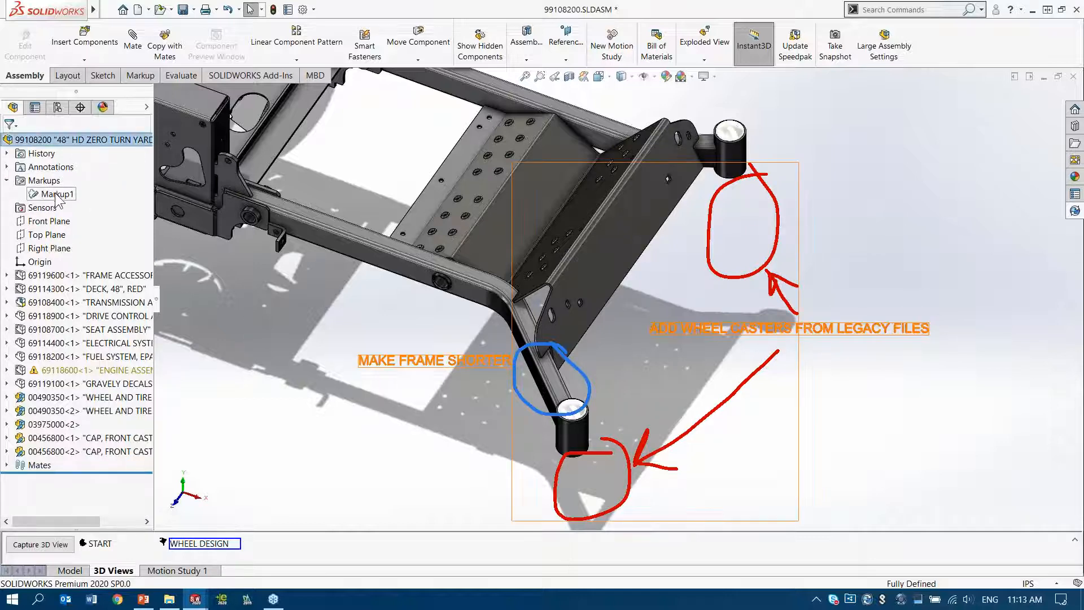
mouse_move(56, 194)
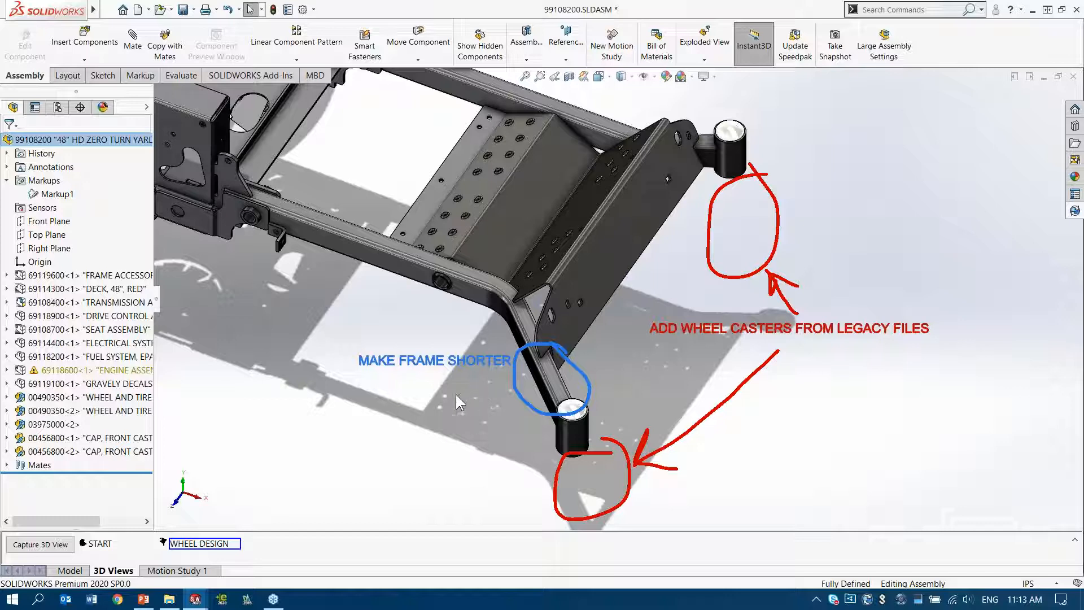
left_click(55, 195)
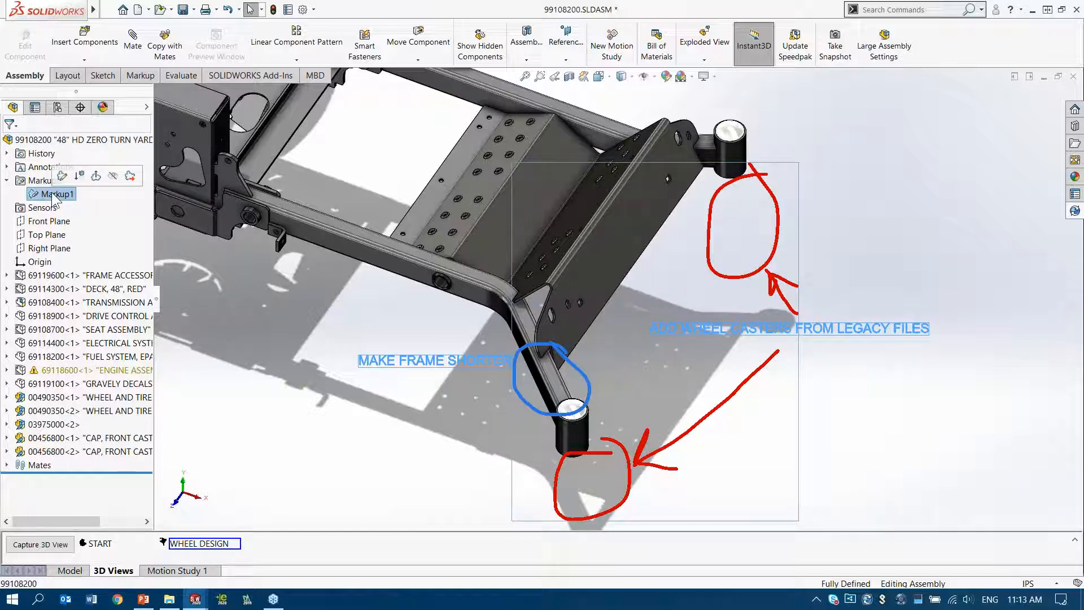
left_click(114, 175)
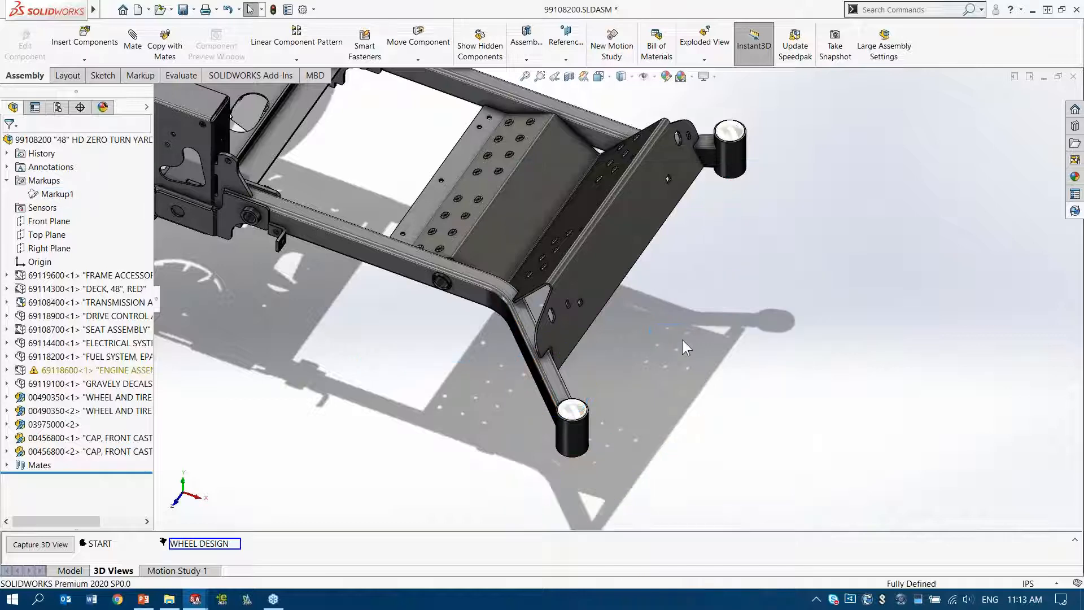
Start inserting a component at the frame's front tube and search the Lawn Tractor vault folder for caster across all file types.
scroll(574, 484, "down", 3)
scroll(577, 453, "down", 2)
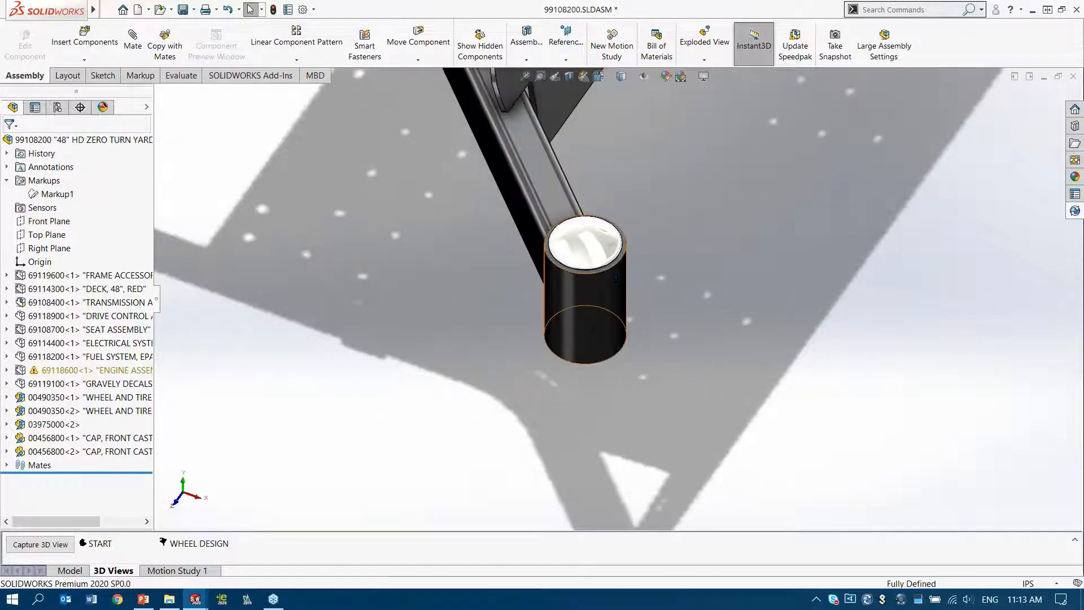
scroll(607, 277, "down", 1)
scroll(610, 280, "down", 2)
middle_click_drag(740, 266, 637, 261, "ctrl")
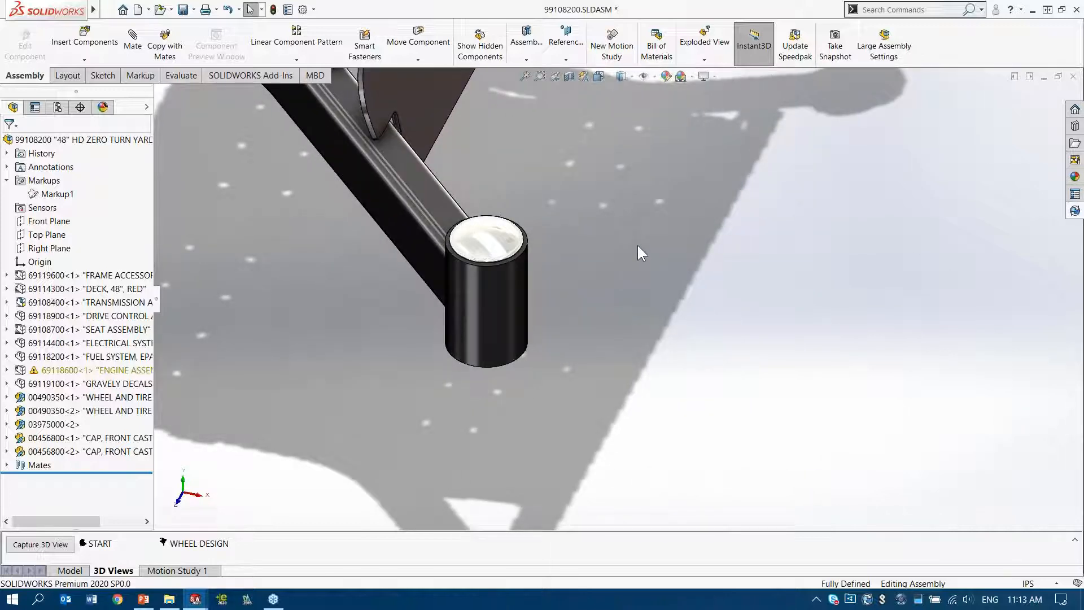
left_click(638, 245)
left_click(676, 257)
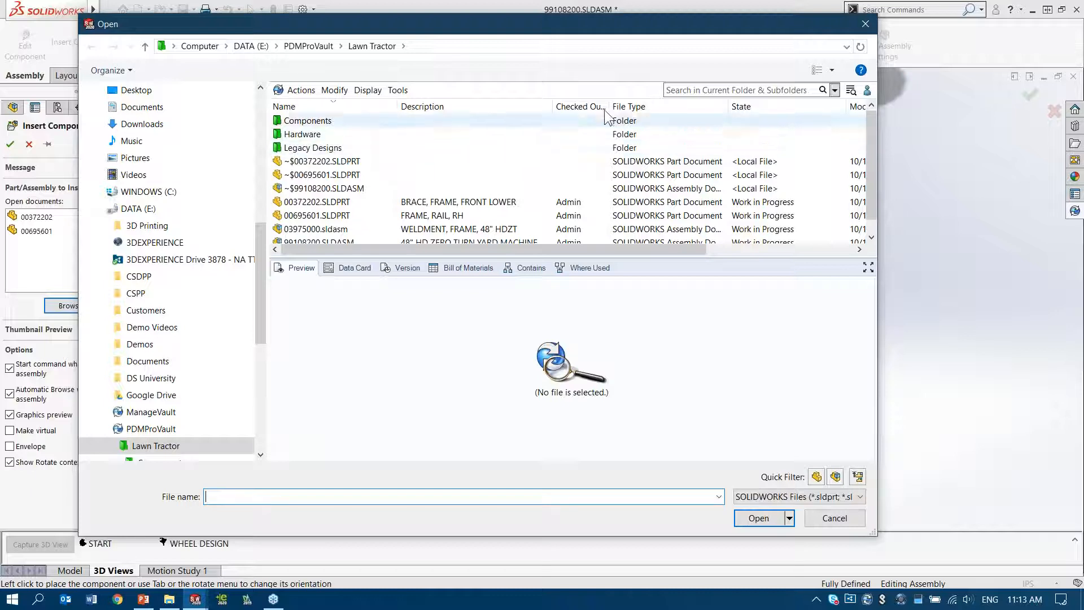
left_click_drag(638, 25, 660, 26)
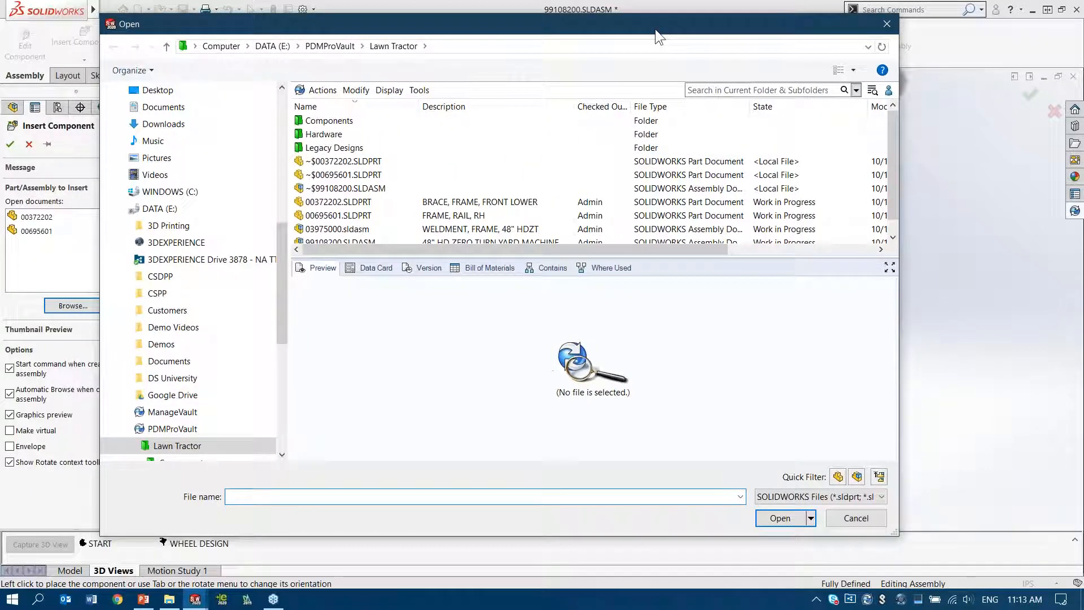
left_click_drag(924, 556, 952, 541)
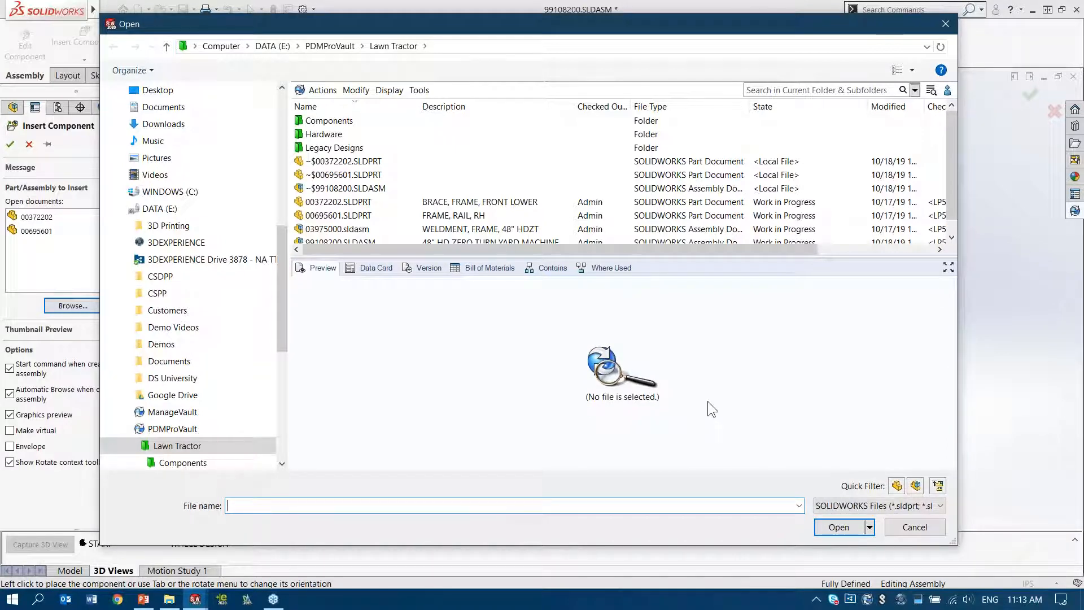
left_click(767, 89)
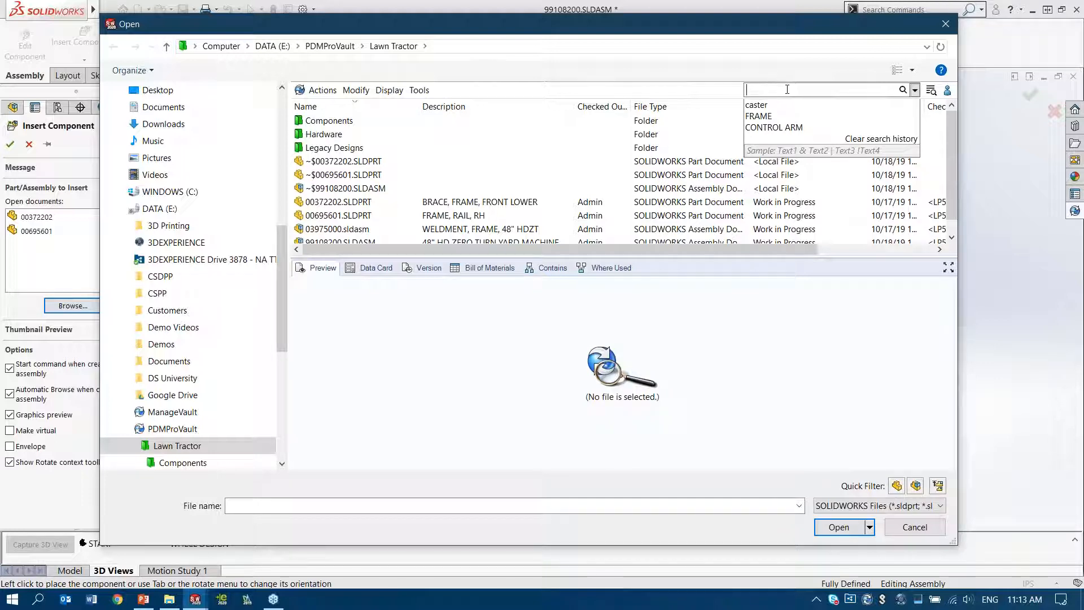
left_click(757, 105)
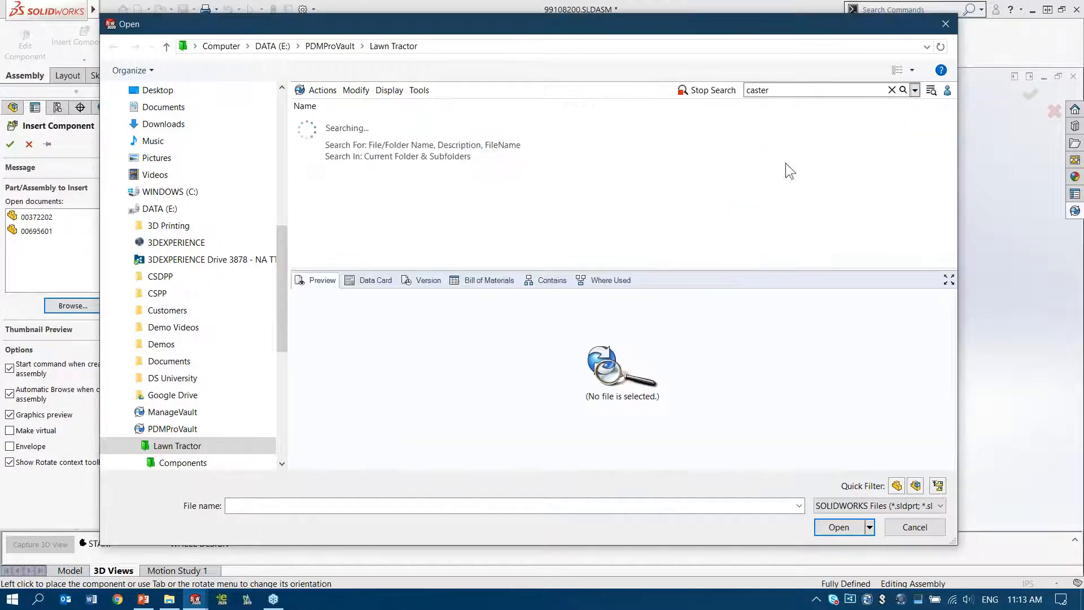
left_click(867, 506)
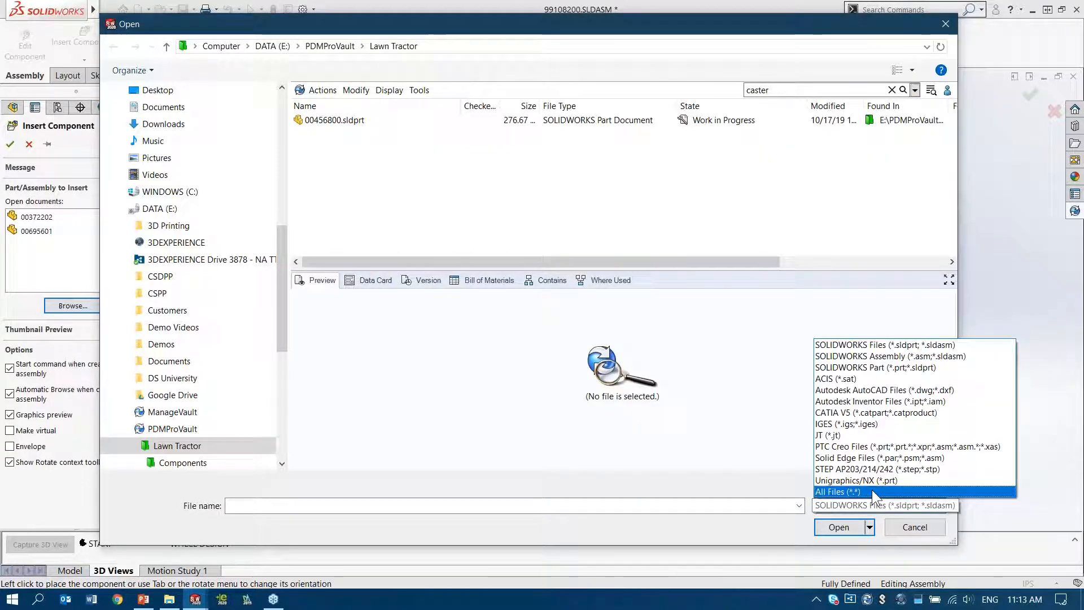
left_click(873, 492)
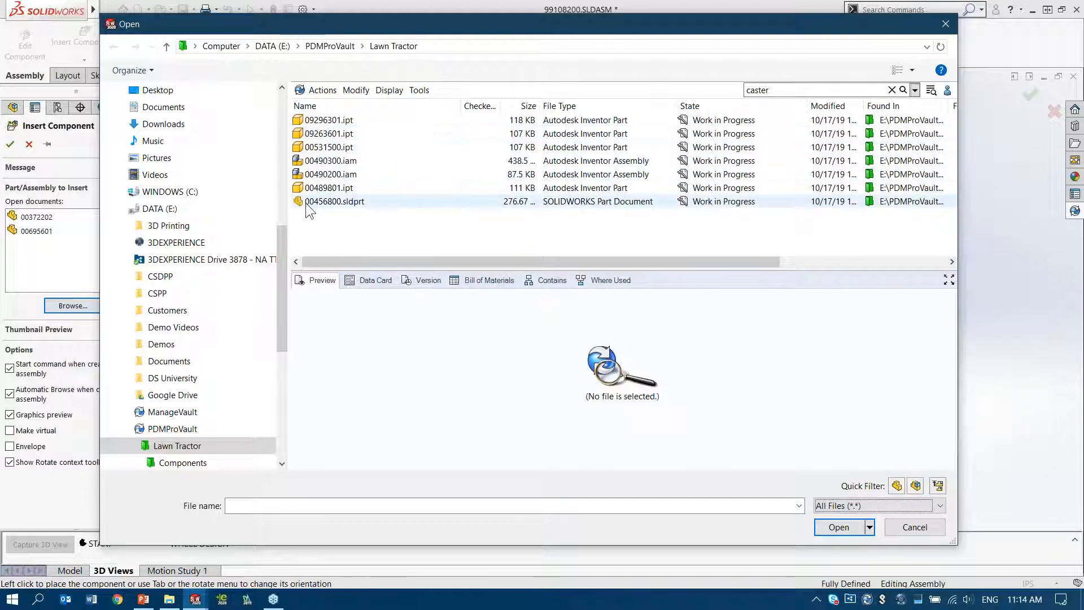
Preview 00456800.sldprt and 00490300.iam, and check the description on the data card of 00490300.iam.
left_click(337, 203)
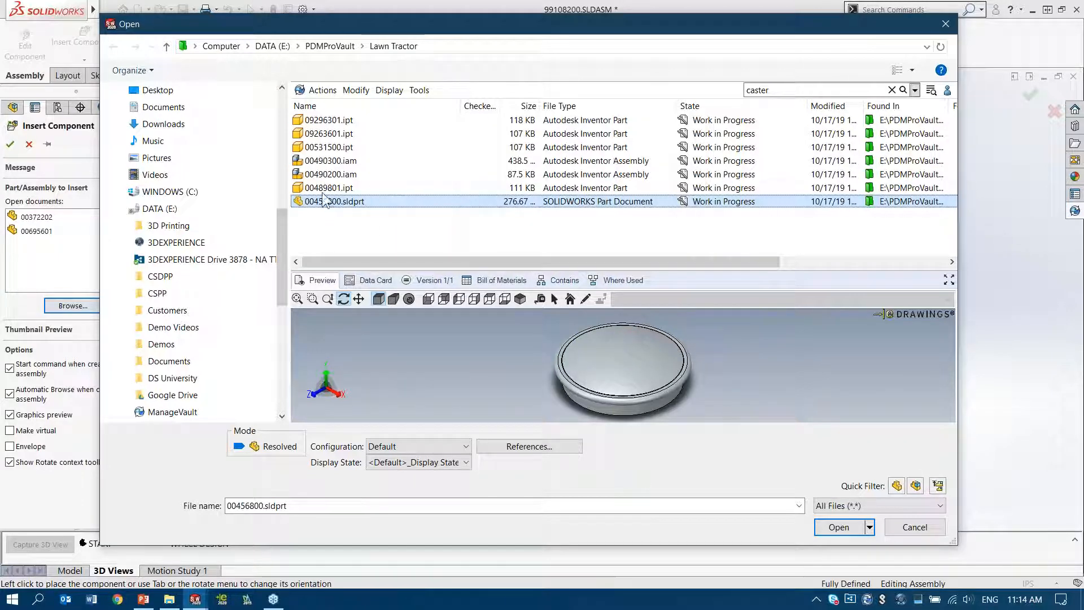
left_click(332, 164)
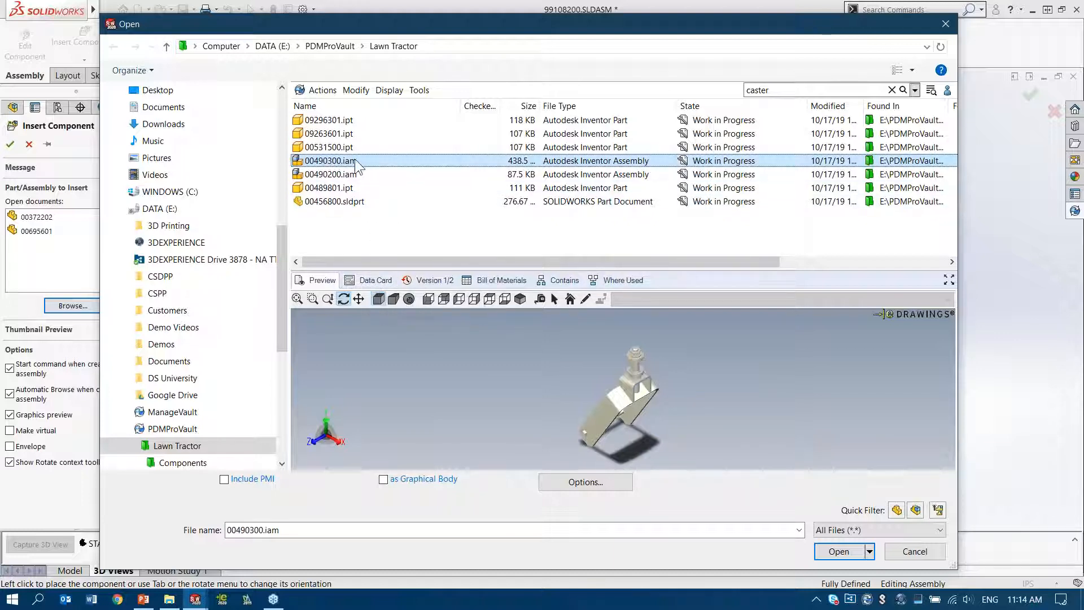
left_click(366, 280)
left_click_drag(371, 270, 371, 219)
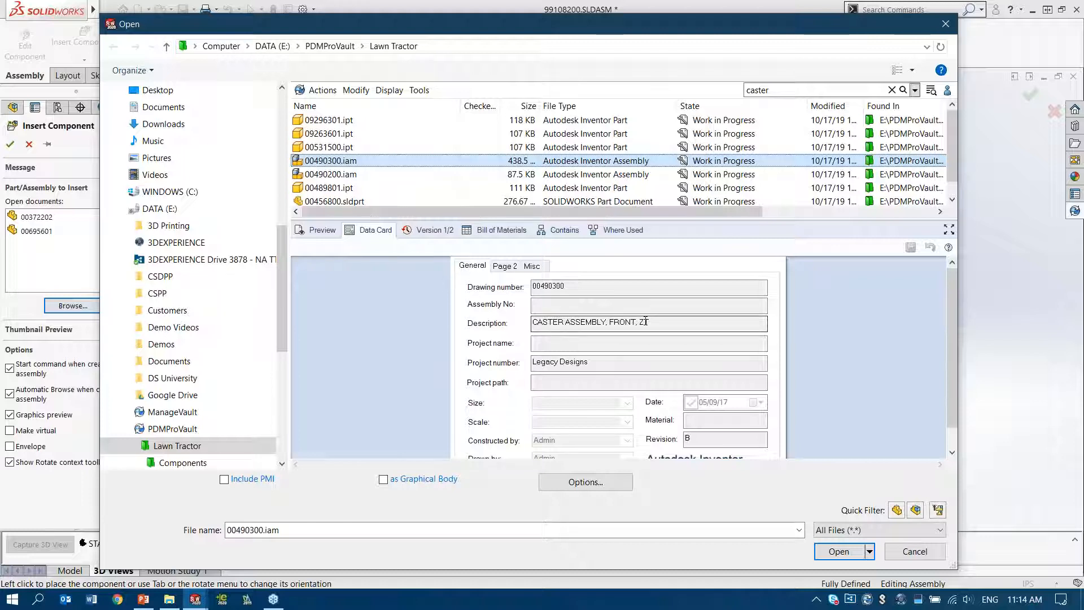
left_click_drag(665, 324, 528, 328)
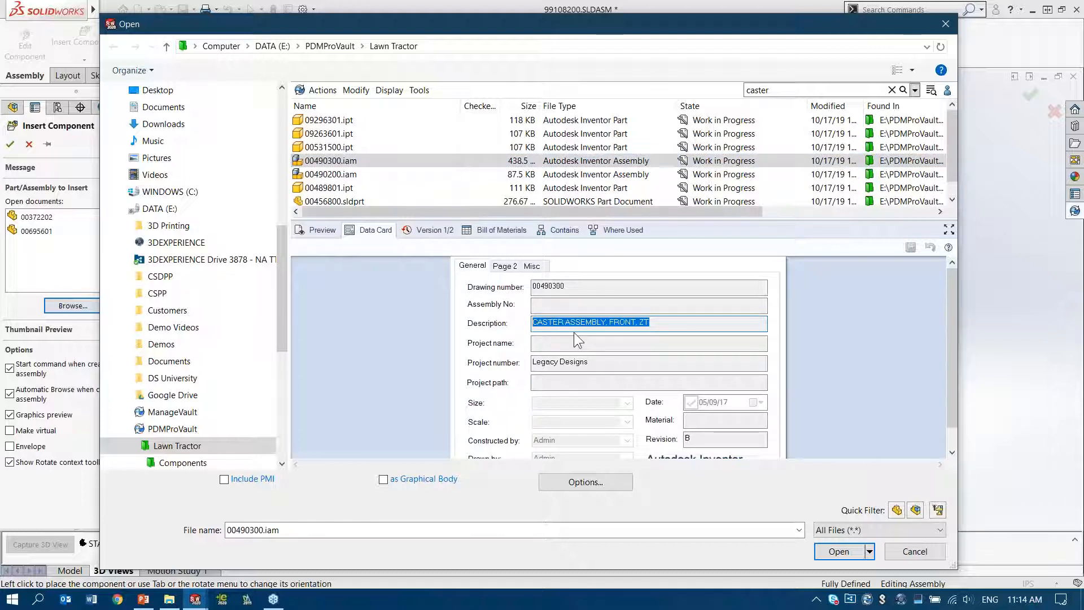
left_click(557, 322)
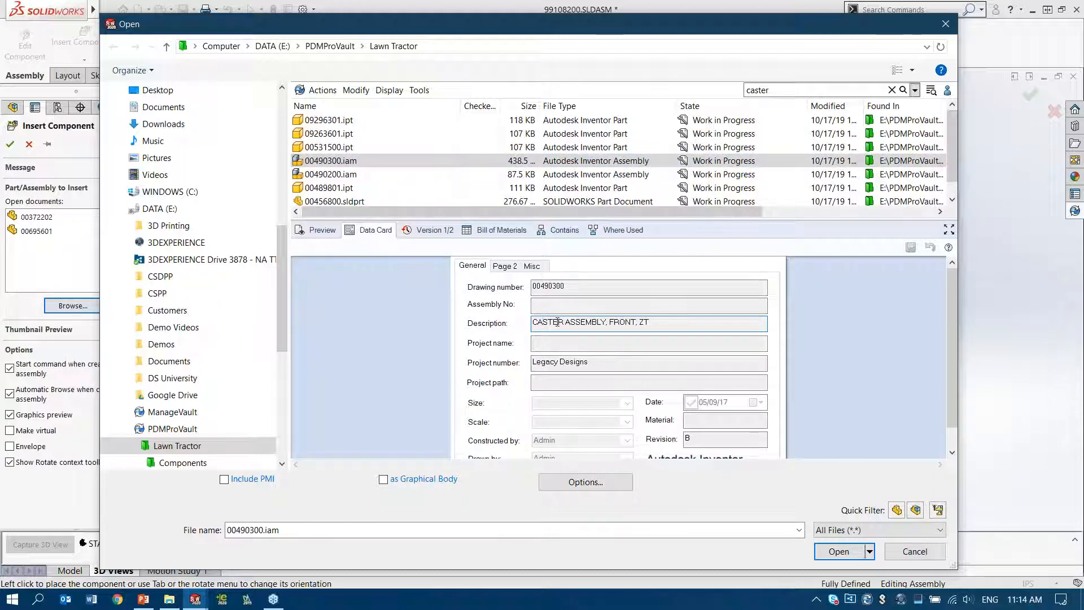
Measure the caster shaft's cylindrical face in the preview of 00490300.iam and reset the preview.
left_click(317, 231)
scroll(650, 317, "up", 5)
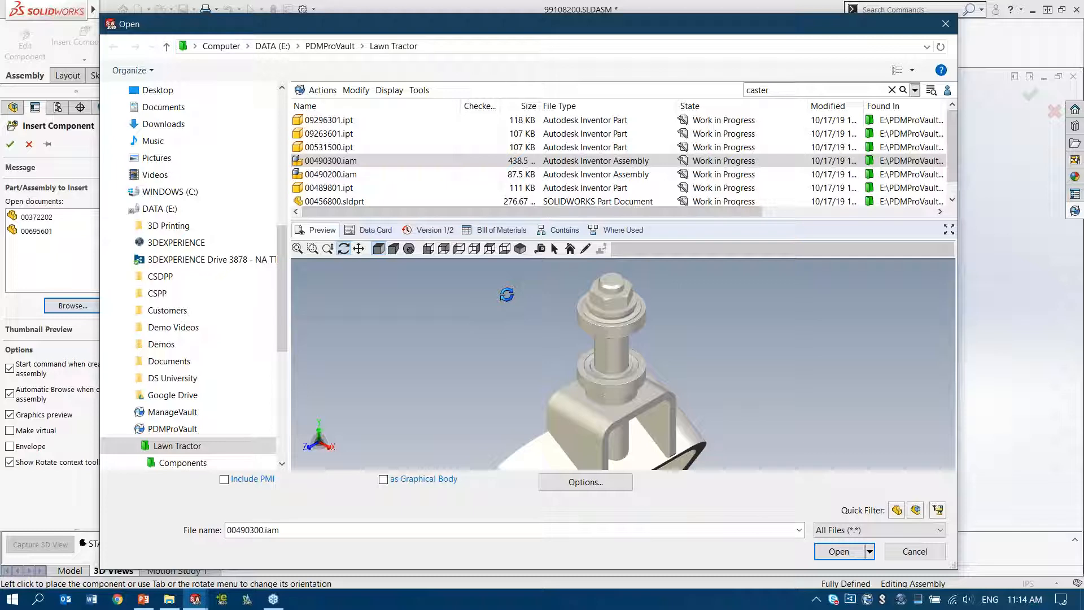
left_click(540, 249)
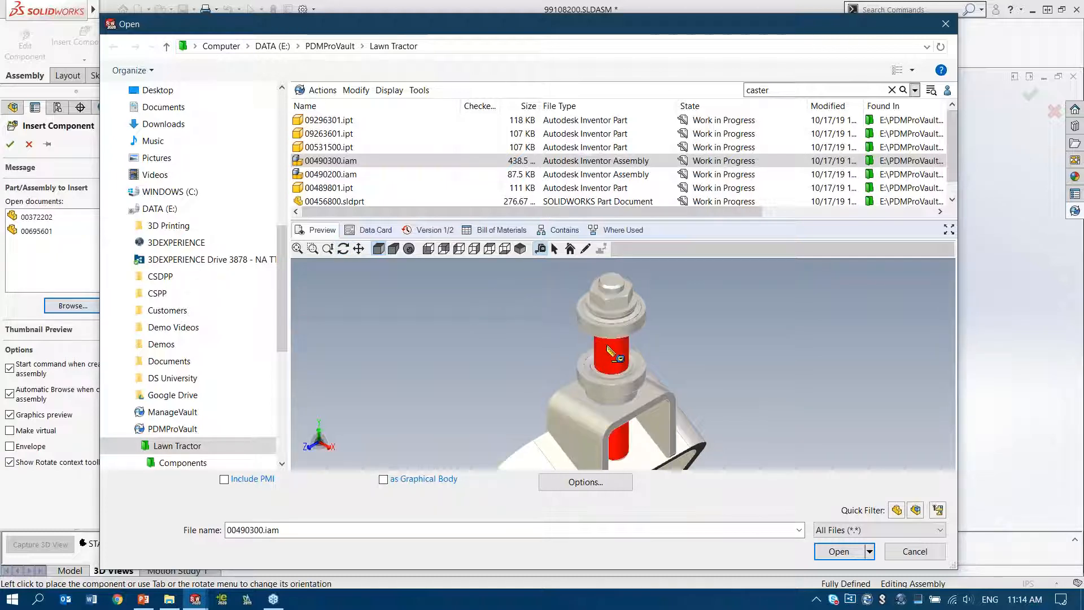
left_click(607, 346)
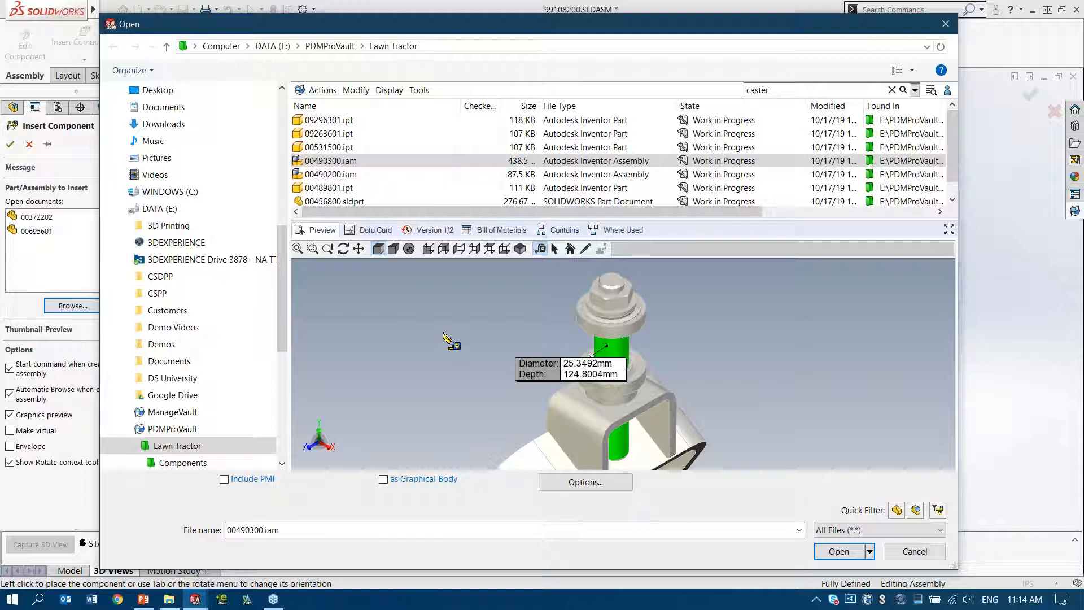
left_click(570, 249)
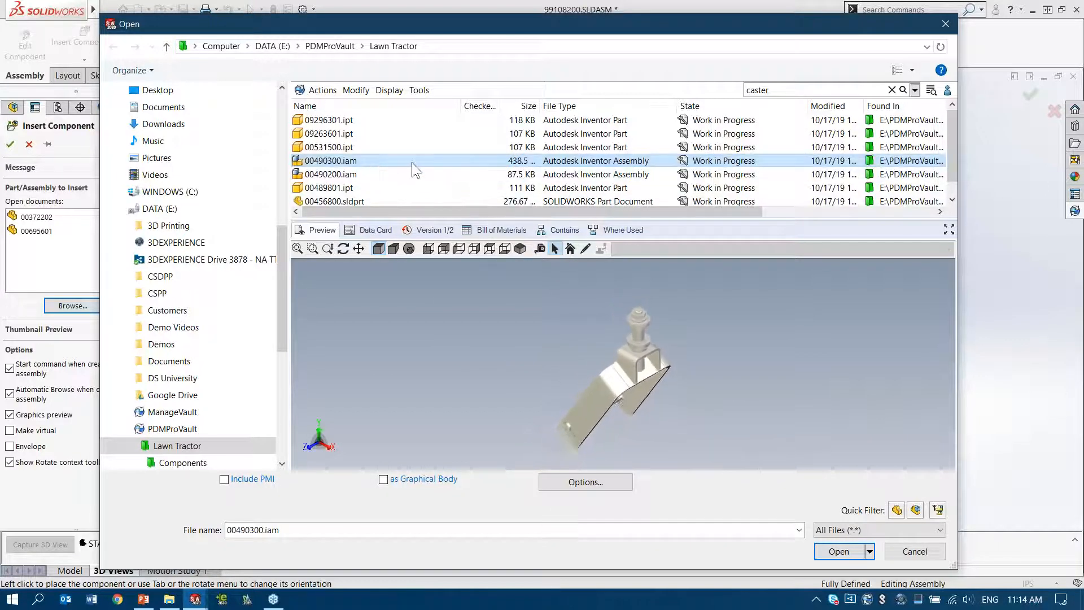
Insert 00490300.iam beside the frame's front tube and display the model shaded with edges.
left_click(836, 552)
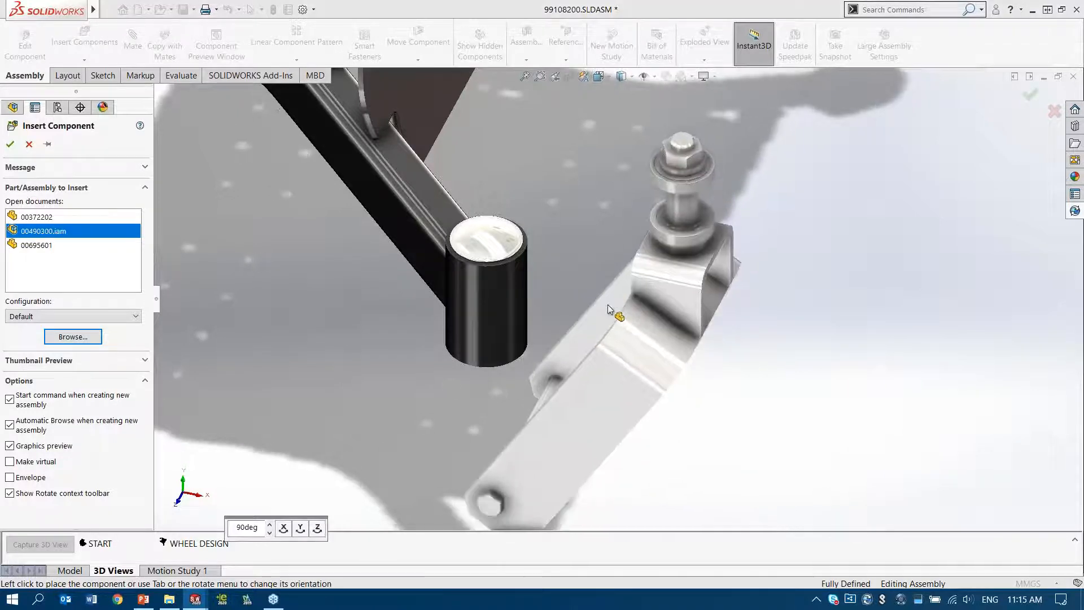
left_click(607, 303)
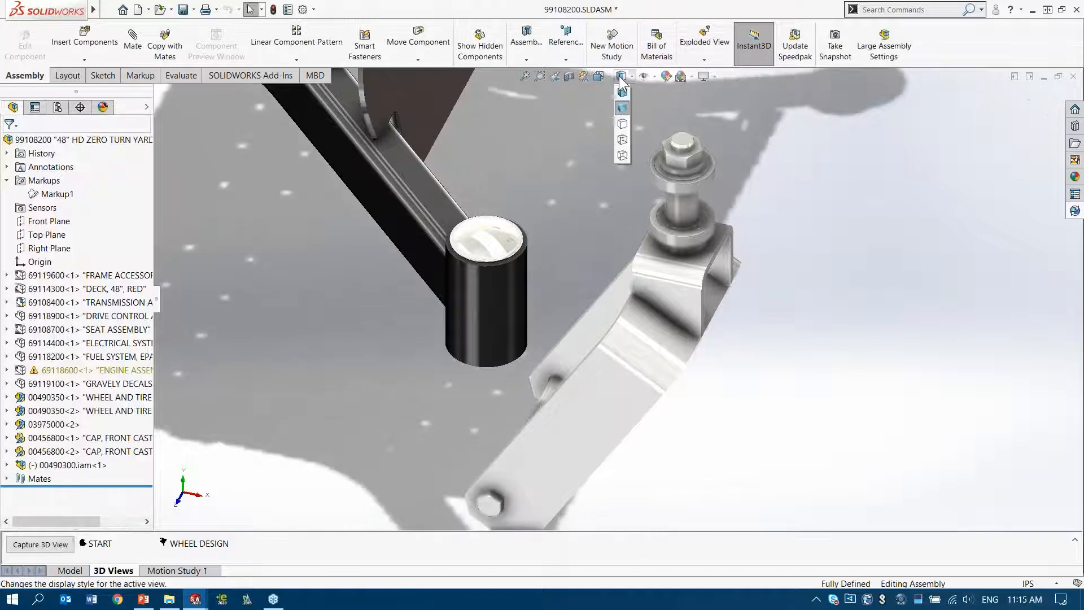
scroll(585, 204, "up", 2)
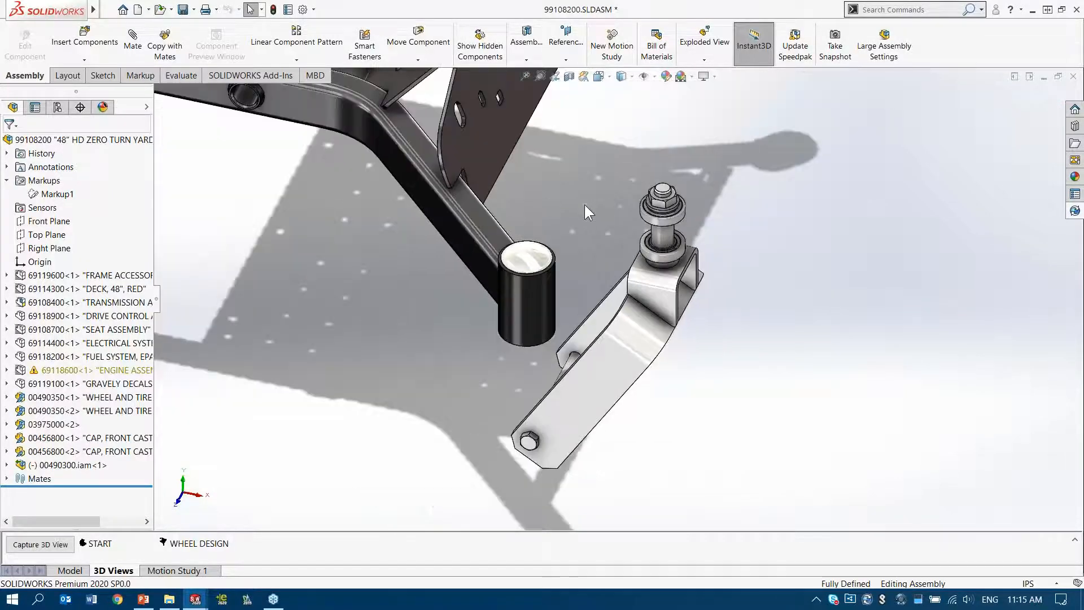
Add a concentric mate between the caster's shaft and the cylindrical face of the frame's front tube.
middle_click_drag(595, 232, 592, 207)
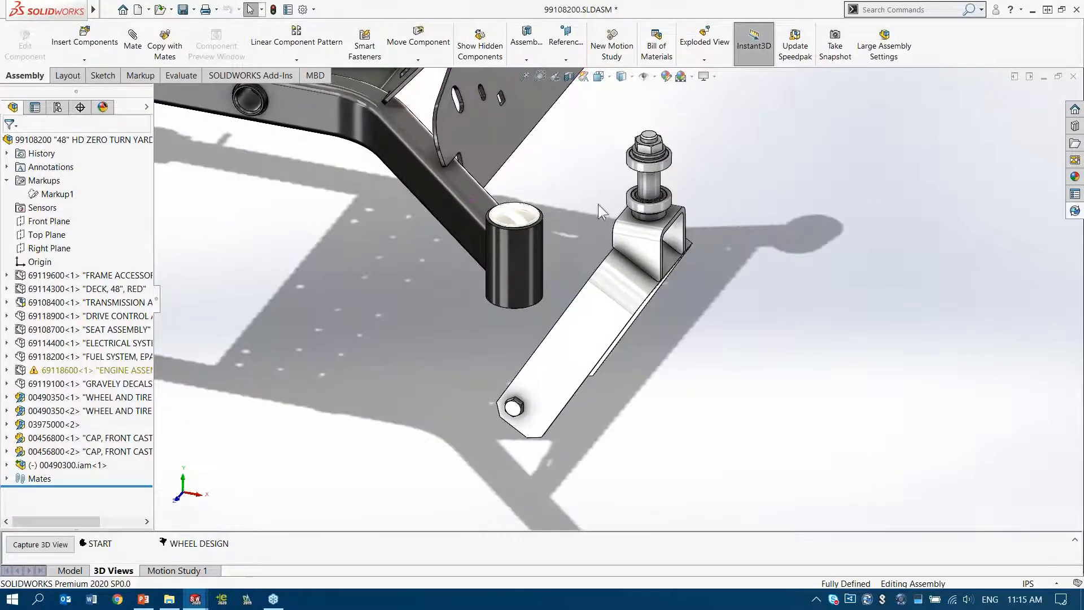
left_click_drag(639, 258, 625, 350)
left_click(563, 283)
scroll(576, 245, "down", 2)
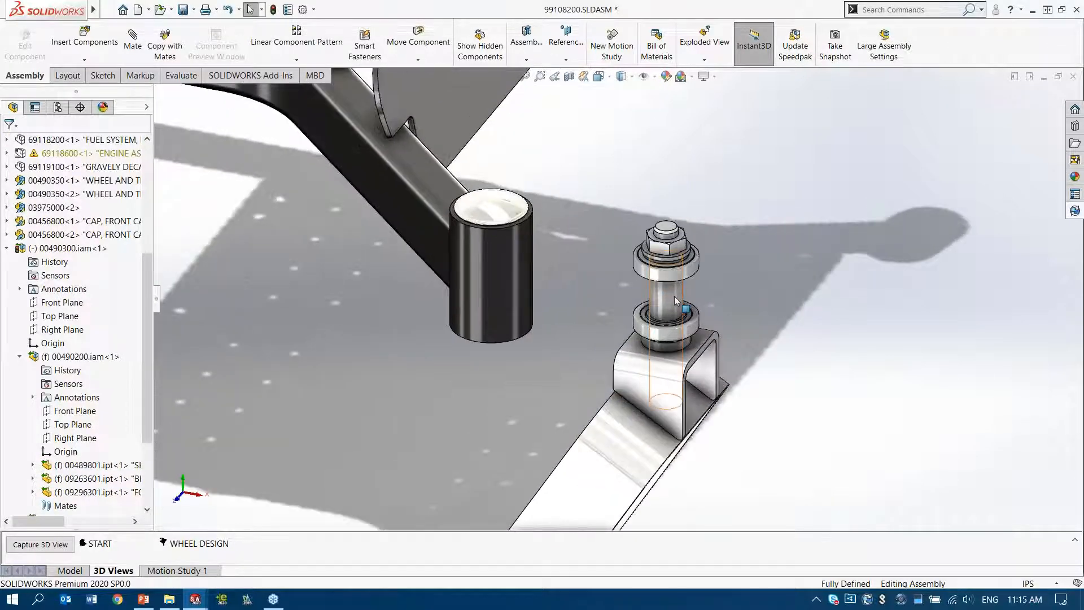
left_click(654, 299)
left_click(496, 267, "ctrl")
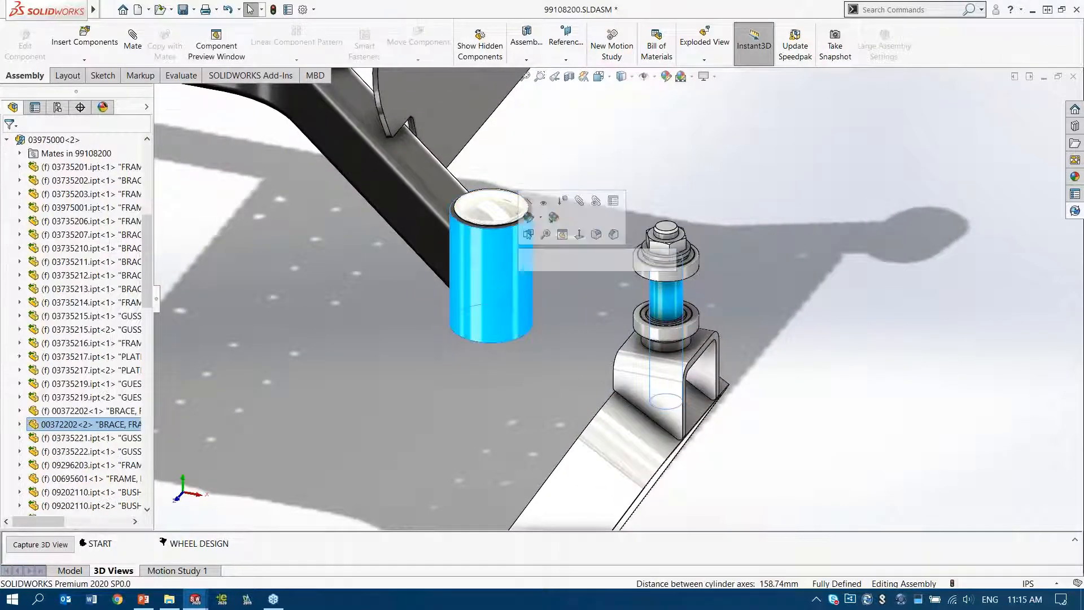
left_click(581, 260)
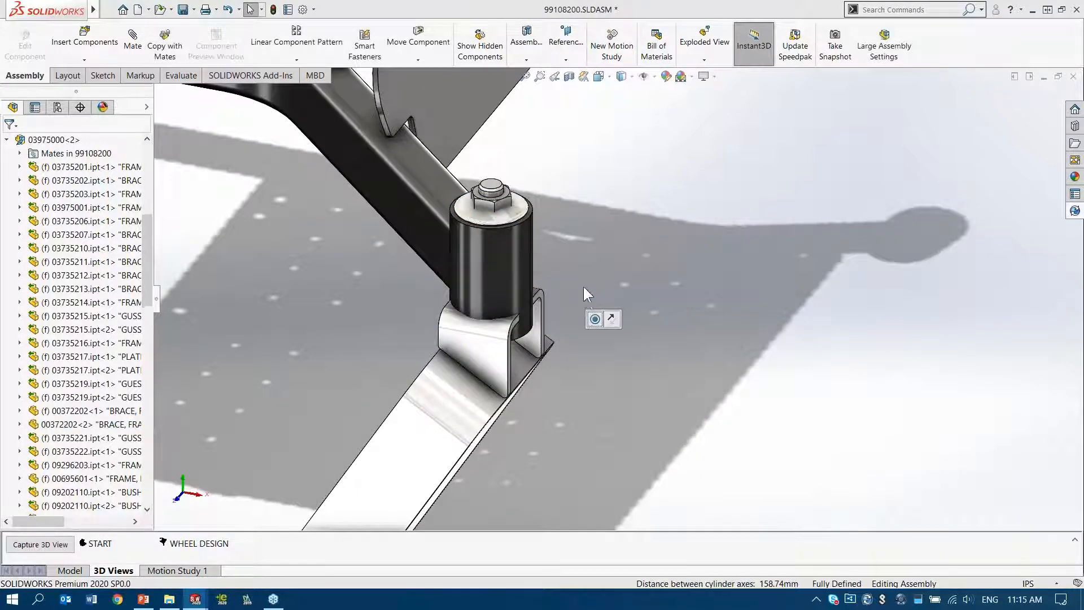
Lower the caster out of the front tube and add a coincident mate between its bearing's top face and the shoulder inside the tube.
left_click_drag(484, 375, 481, 455)
scroll(413, 338, "down", 1)
scroll(412, 338, "down", 2)
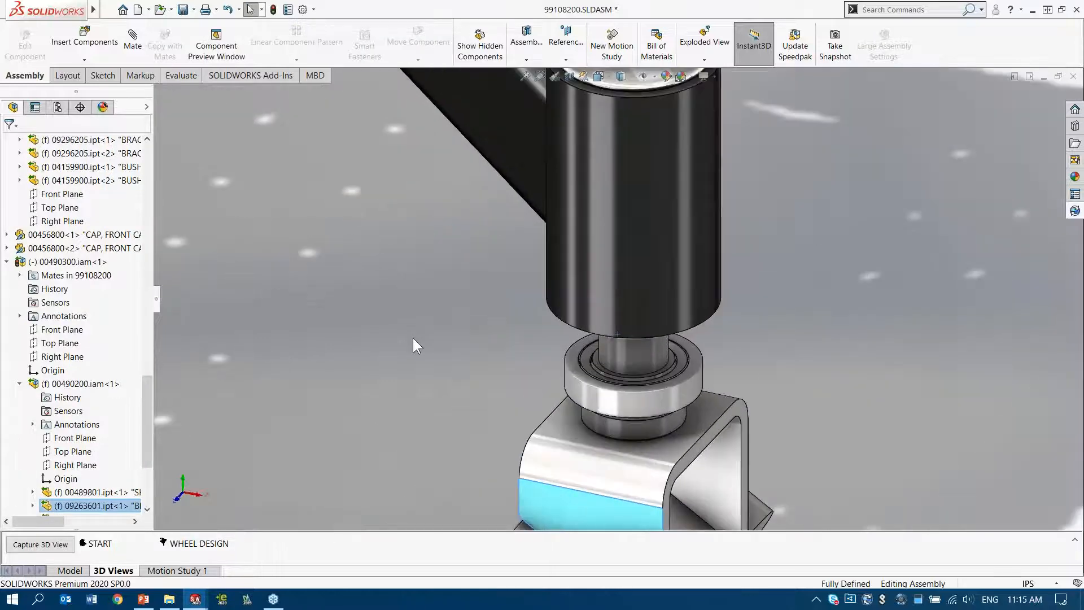
left_click(582, 361)
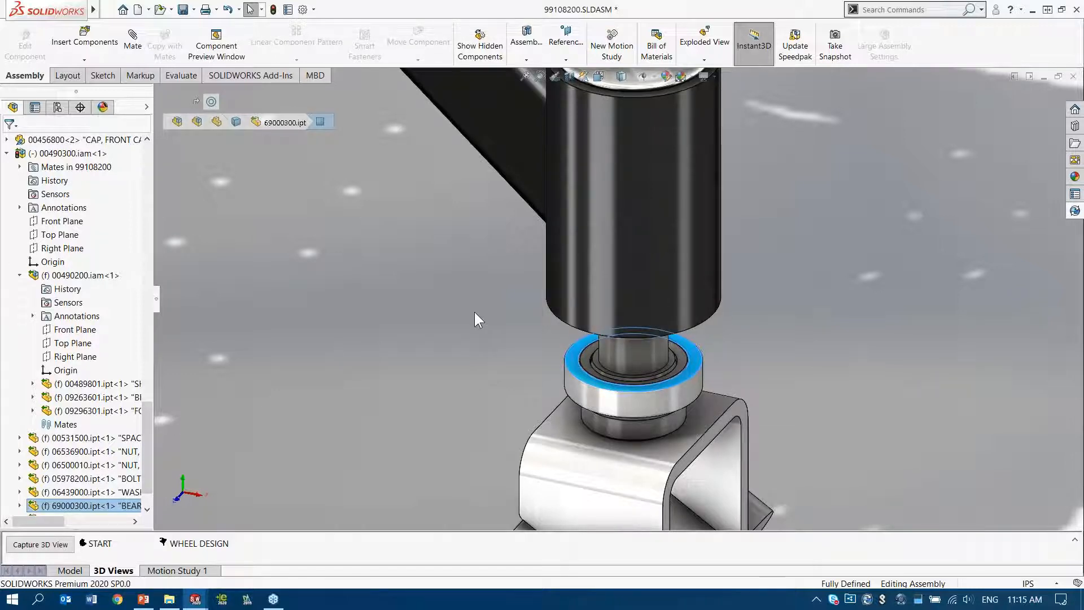
key("m")
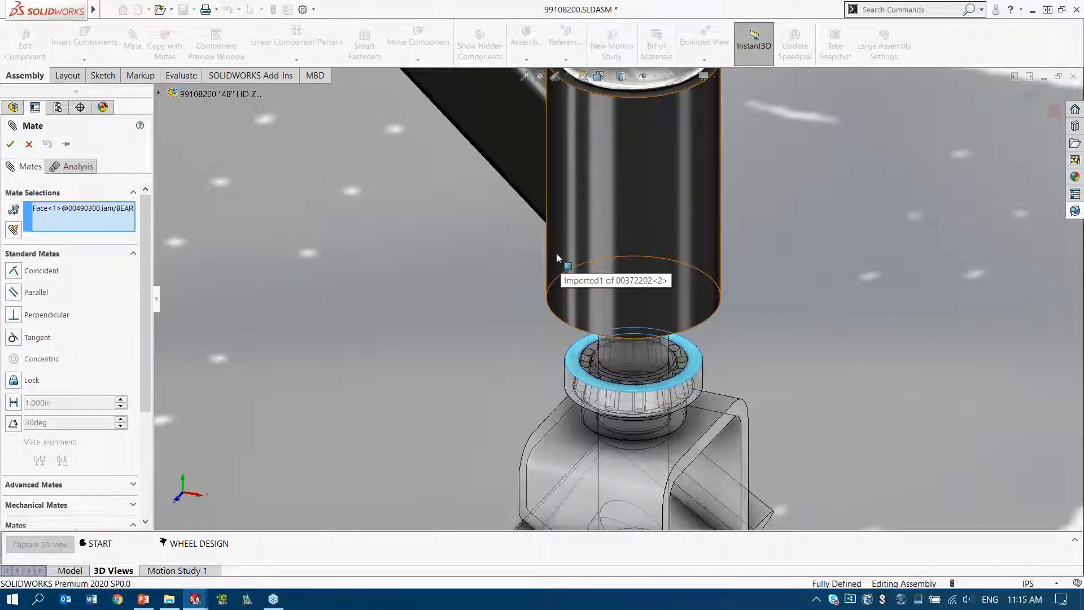
key("alt")
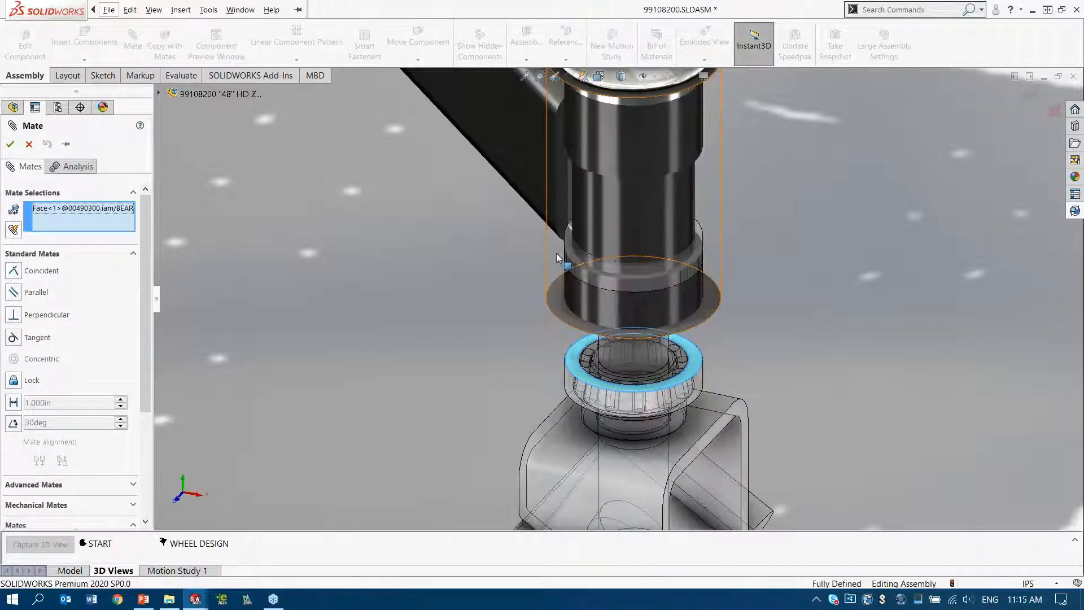
scroll(574, 250, "down", 5)
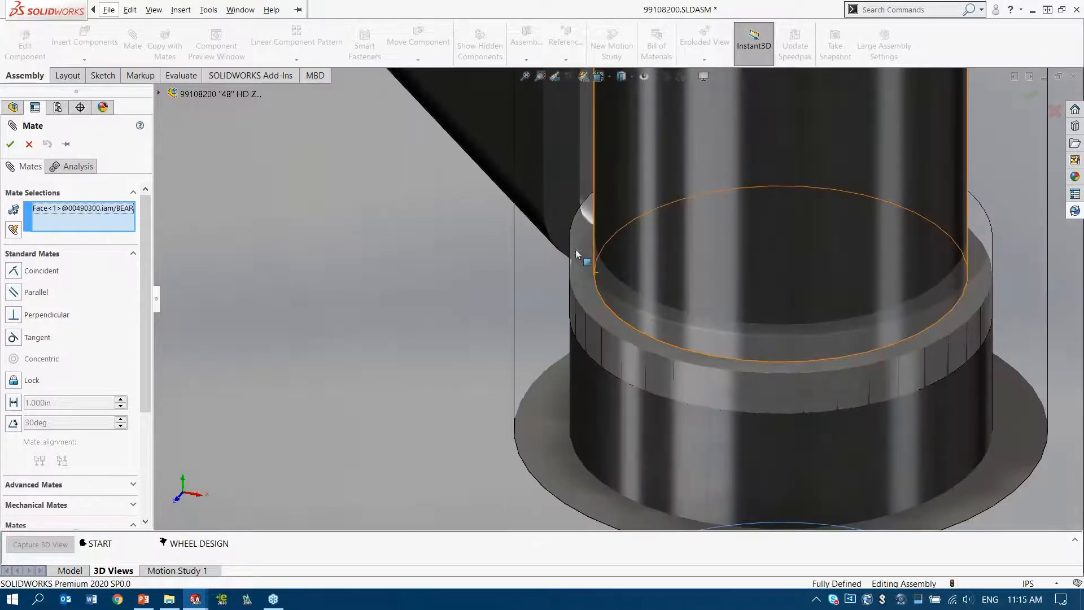
left_click(589, 295)
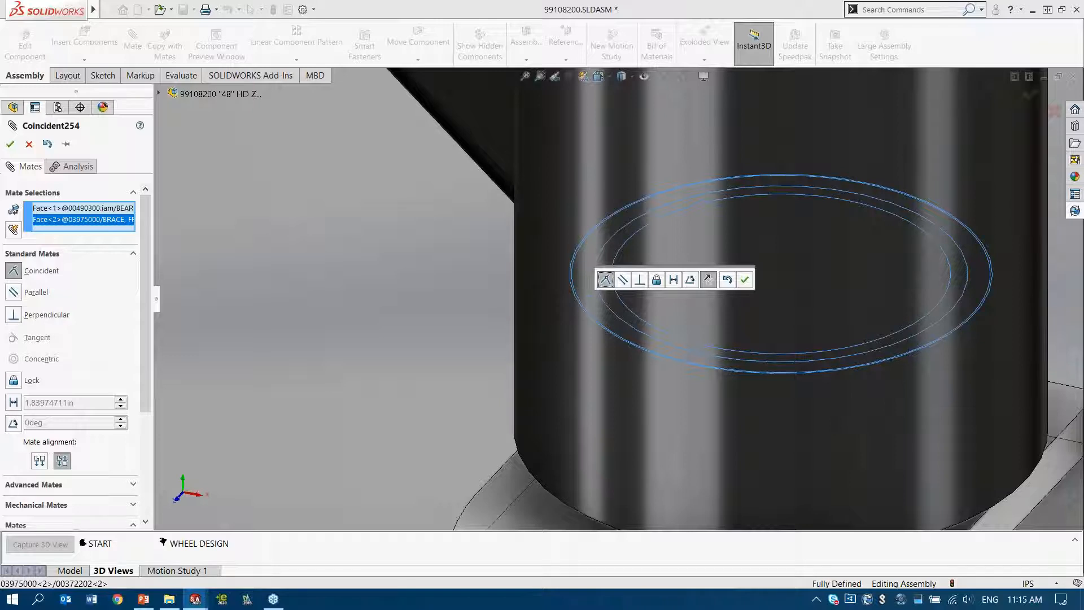
left_click(745, 280)
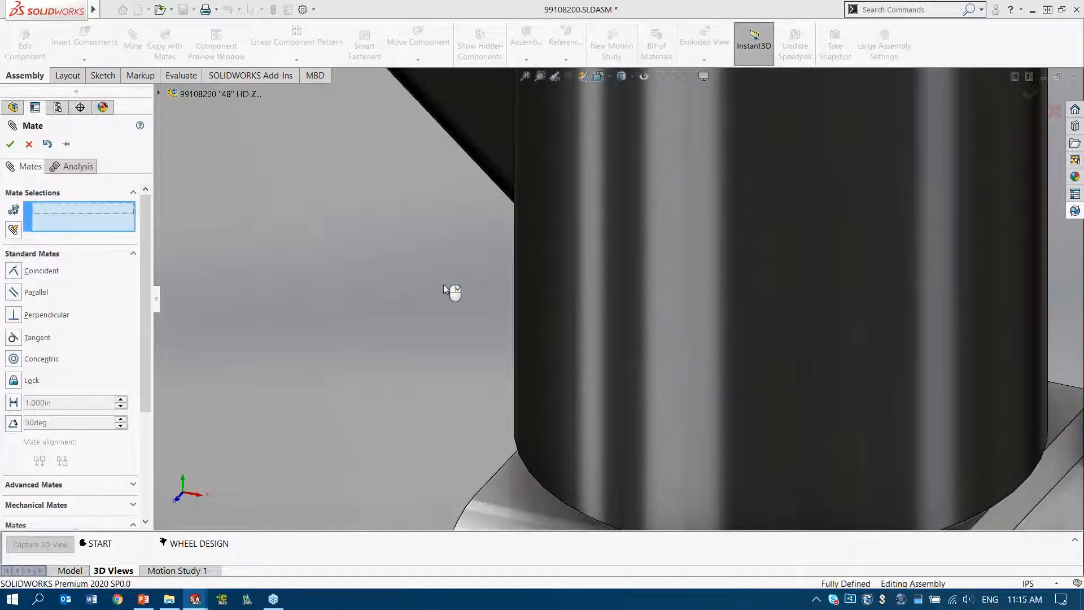
key("Escape")
Inspect the caster inside the front tube with a section view on the Front Plane of brace 00372202, and turn the section off.
scroll(443, 284, "up", 1)
scroll(443, 283, "up", 5)
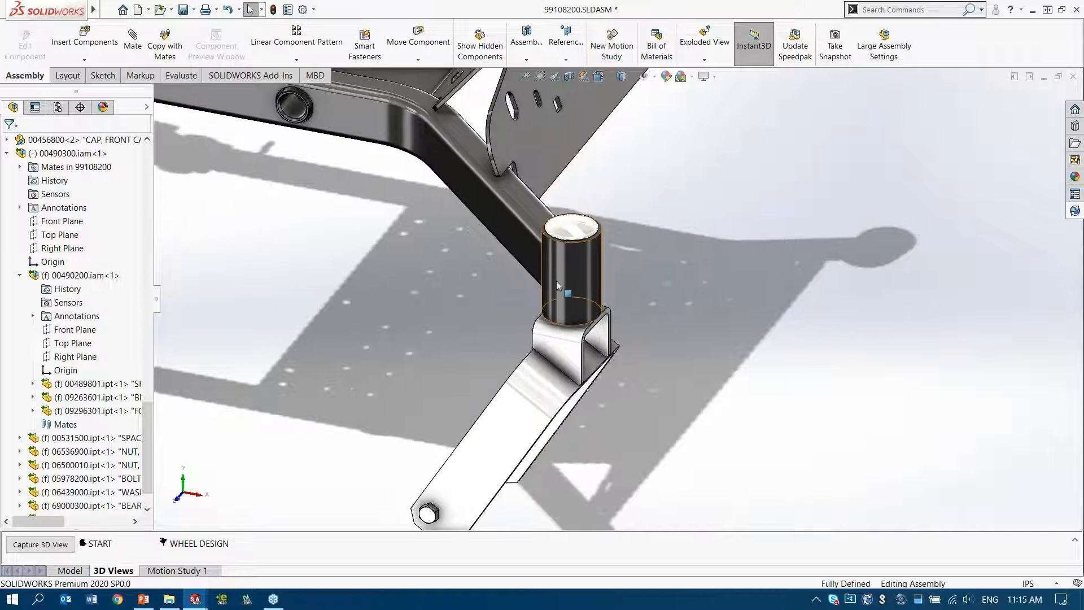
left_click(556, 280)
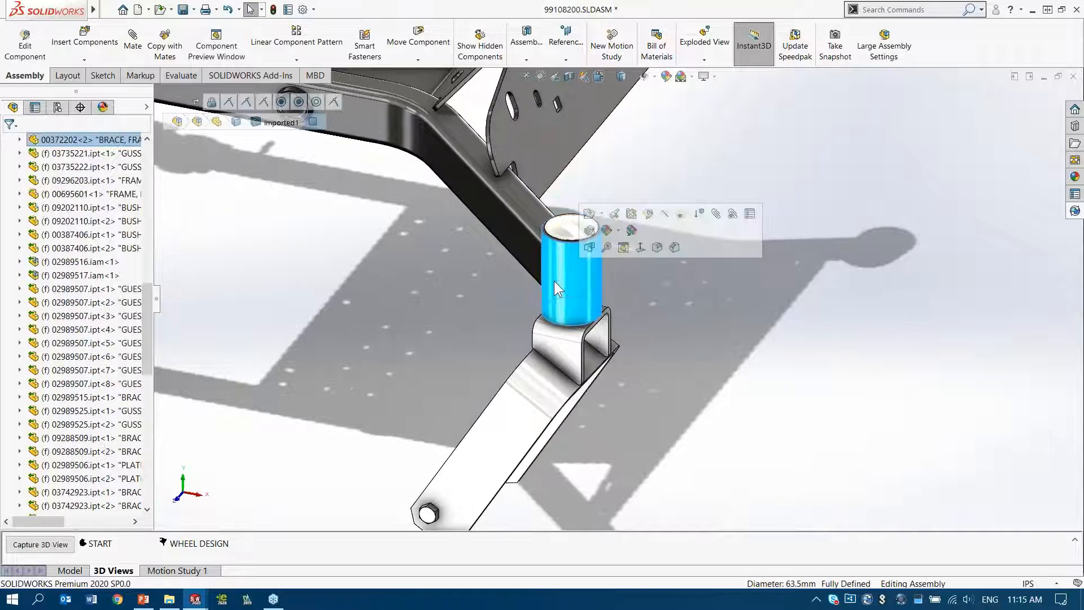
left_click(19, 140)
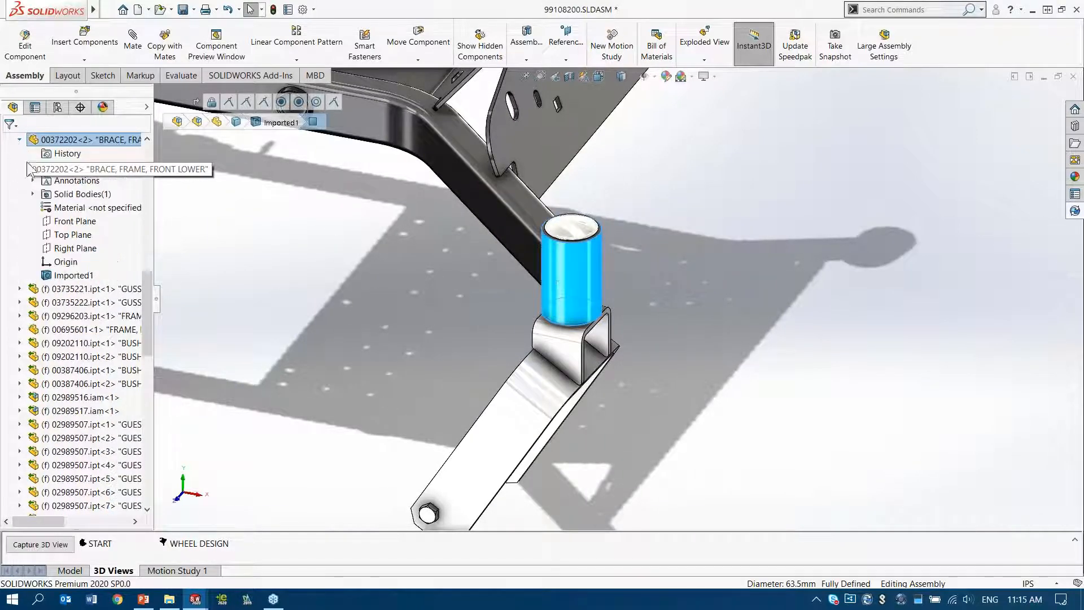
left_click(71, 223)
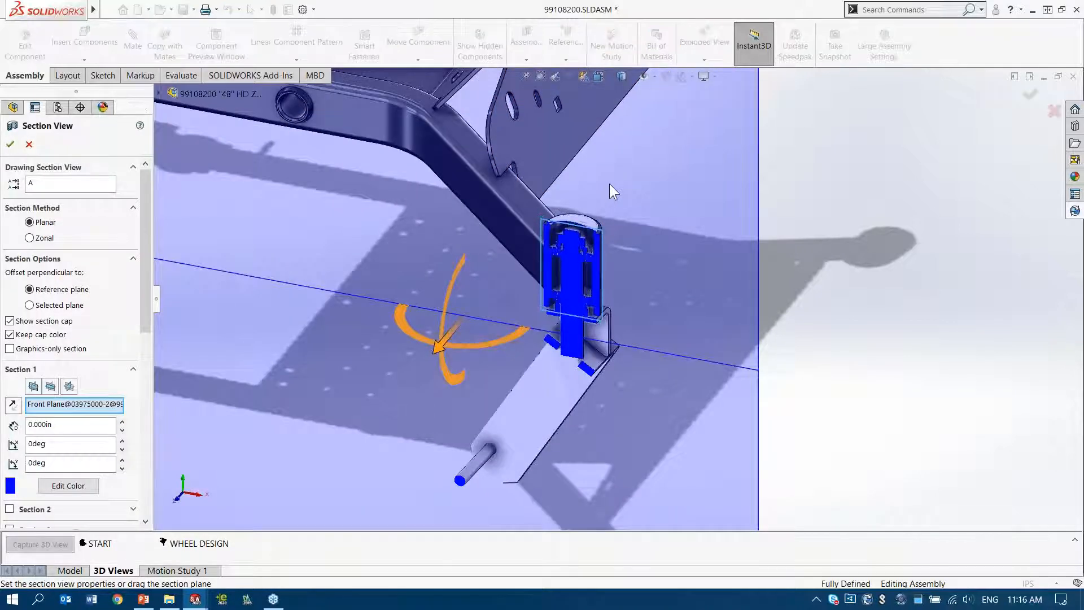
key("d")
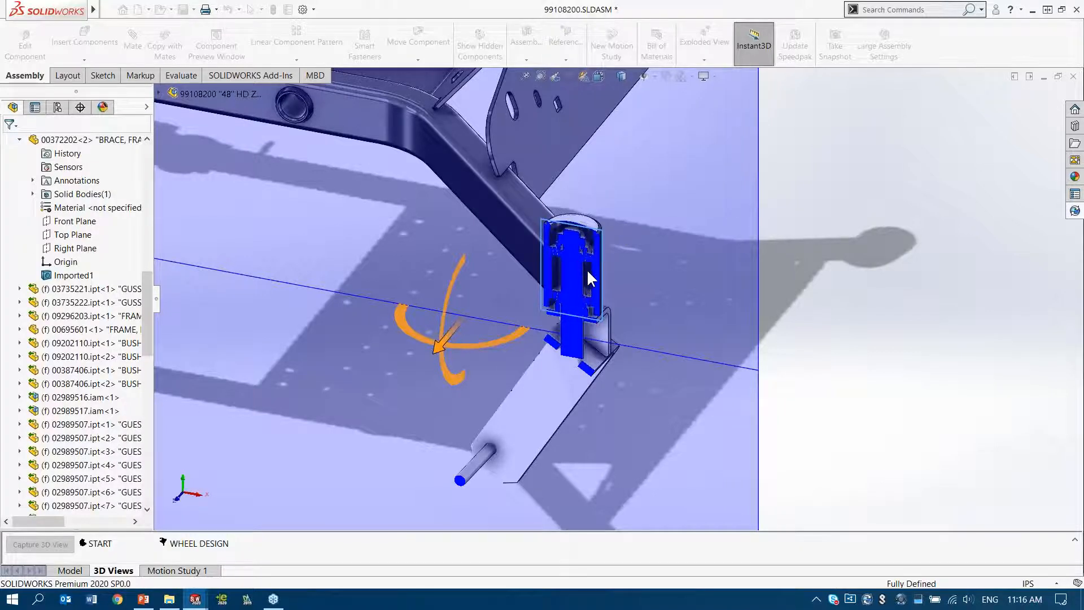
scroll(567, 261, "down", 5)
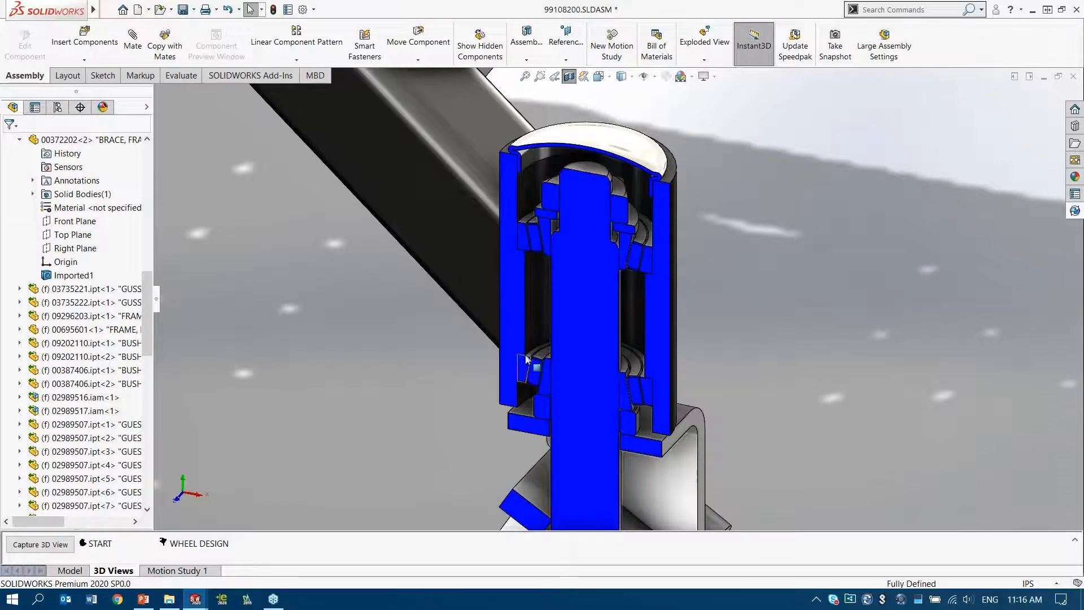
scroll(764, 310, "up", 5)
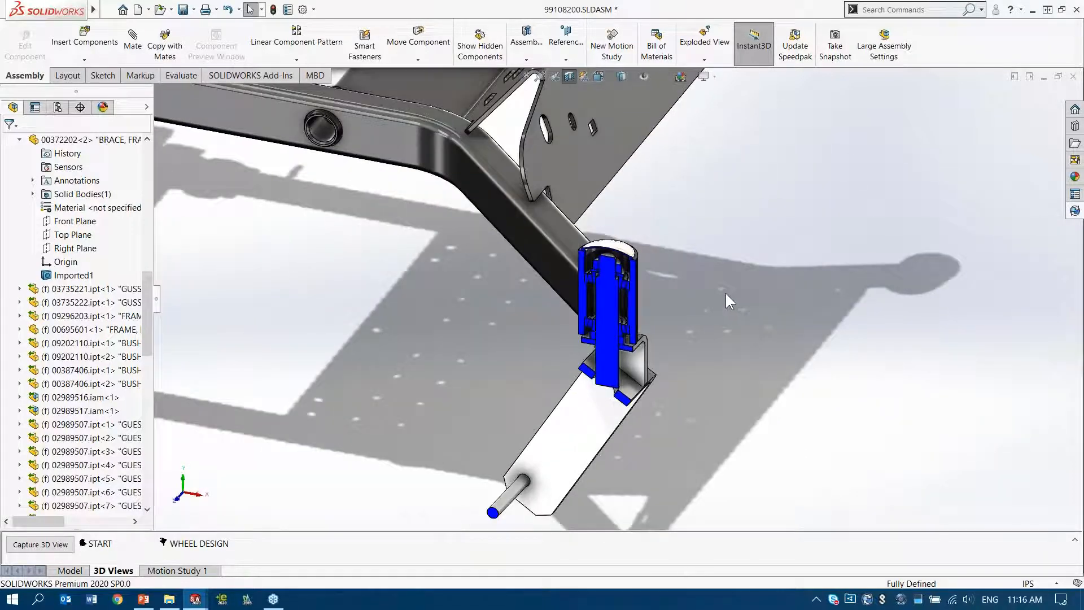
middle_click_drag(765, 309, 598, 225)
left_click(569, 78)
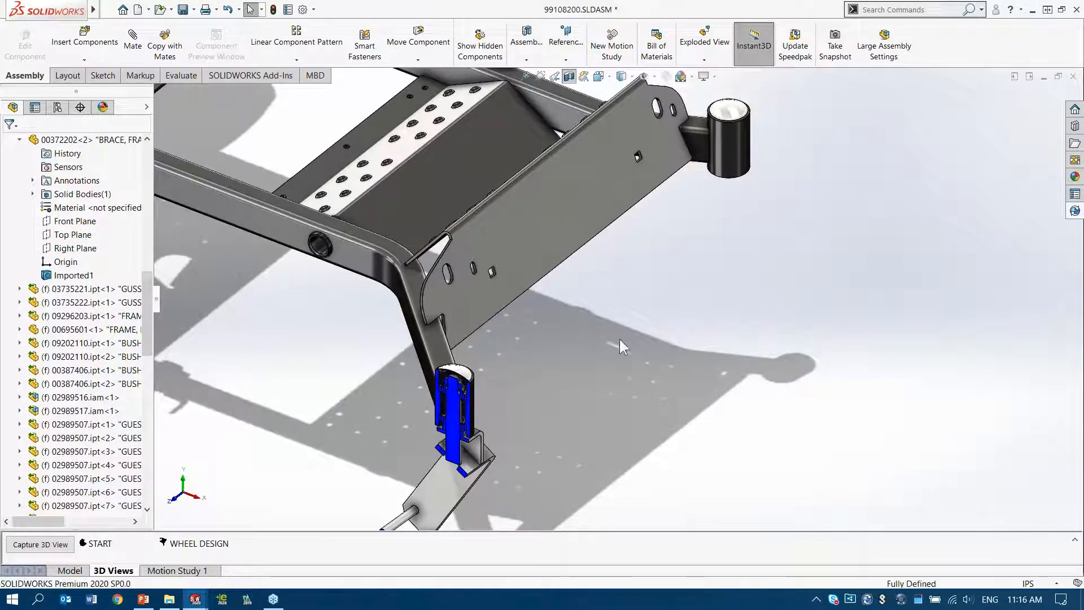
Copy 00490300.iam with its mates to the opposite front tube, using that tube's cylindrical face for the concentric mate and repeating the coincident reference.
scroll(606, 327, "up", 1)
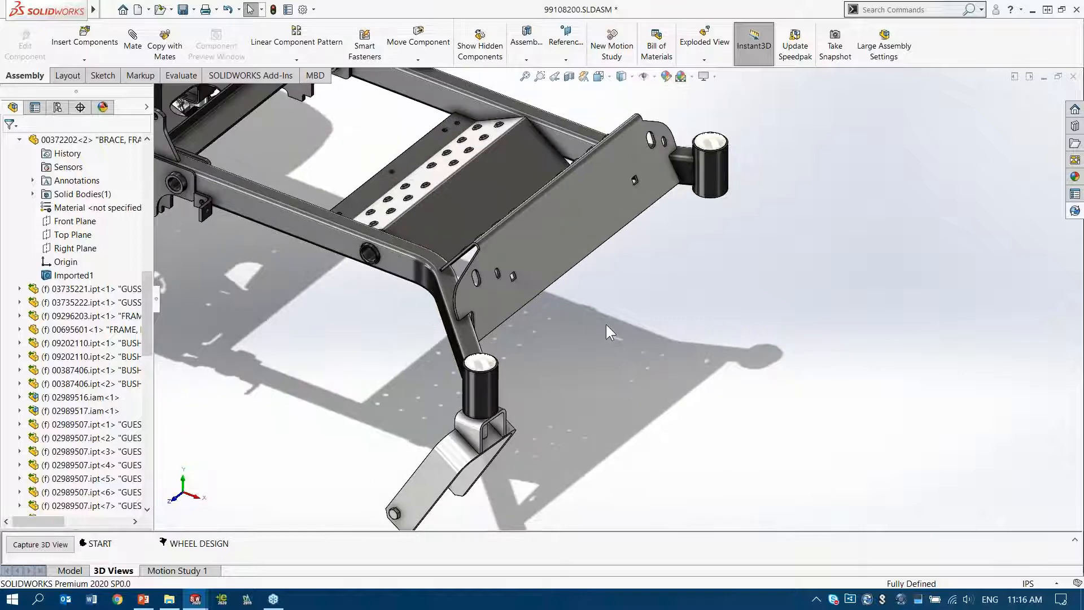
key("shift+c")
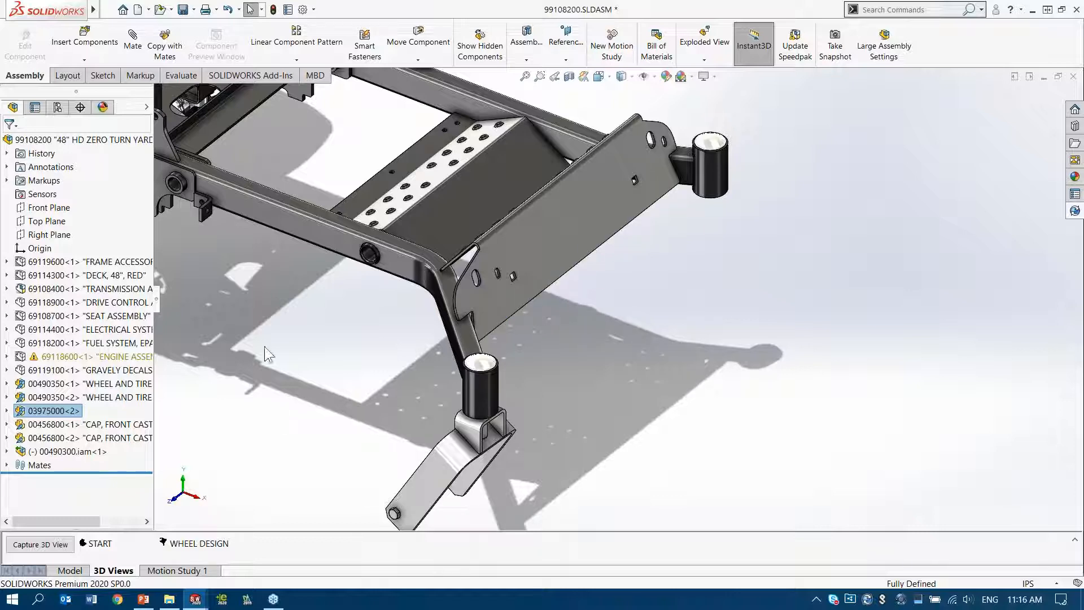
left_click(165, 45)
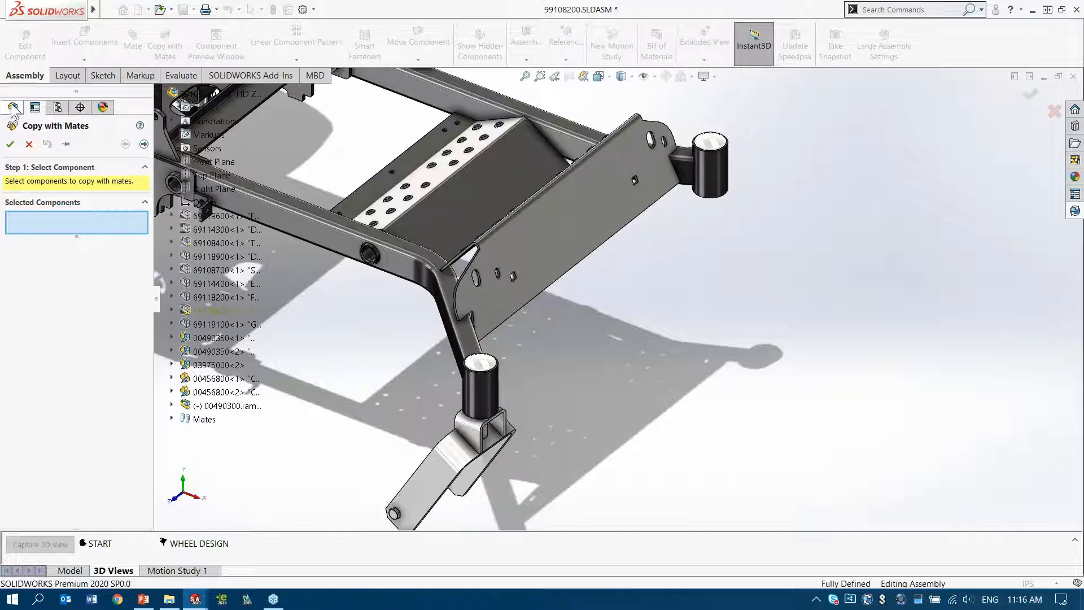
left_click(231, 405)
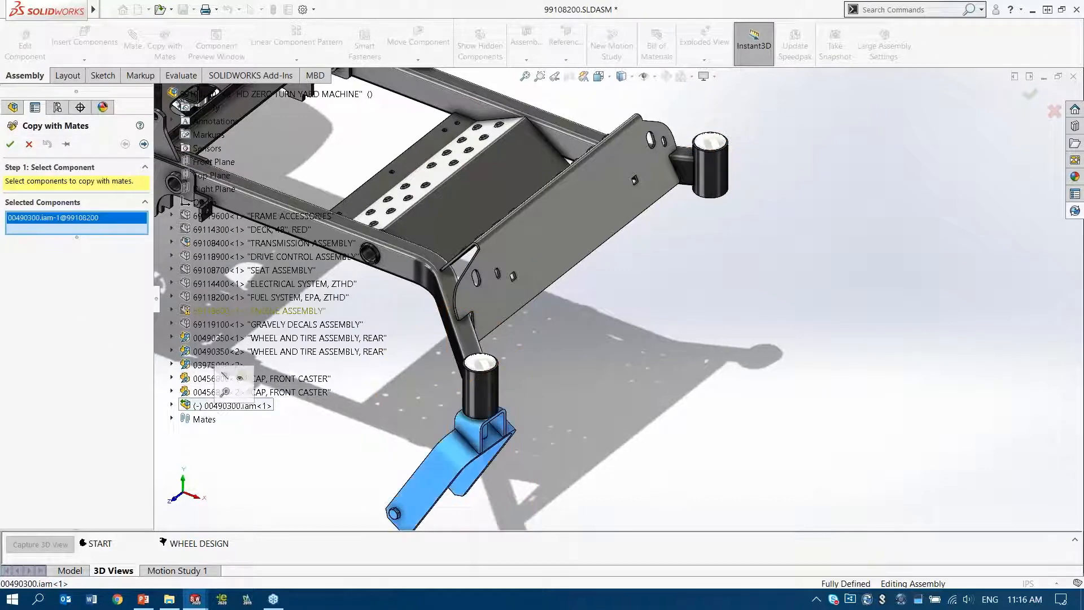
left_click(144, 144)
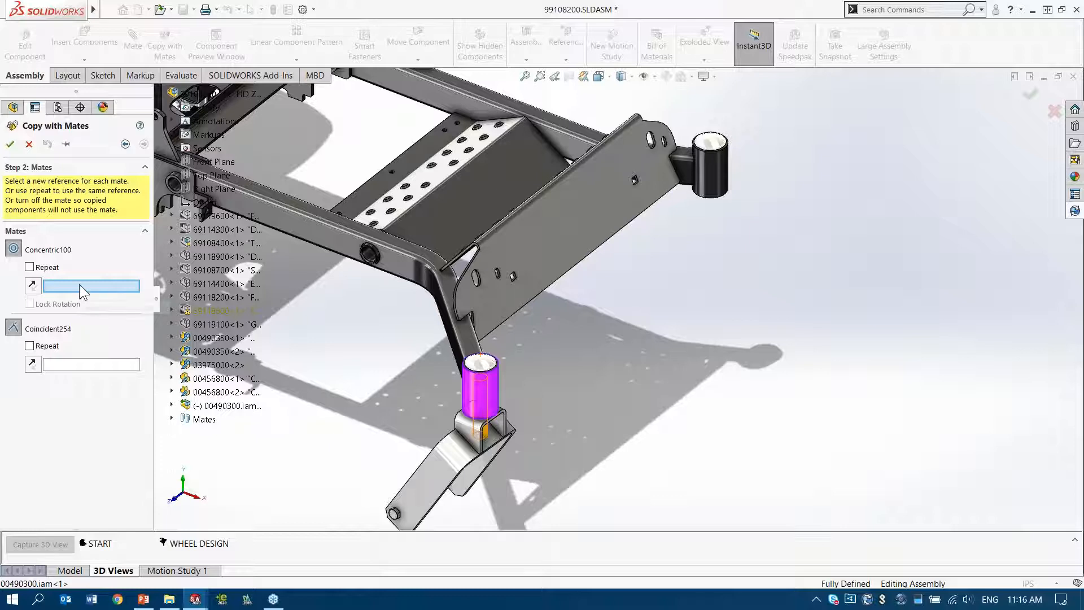
left_click(713, 172)
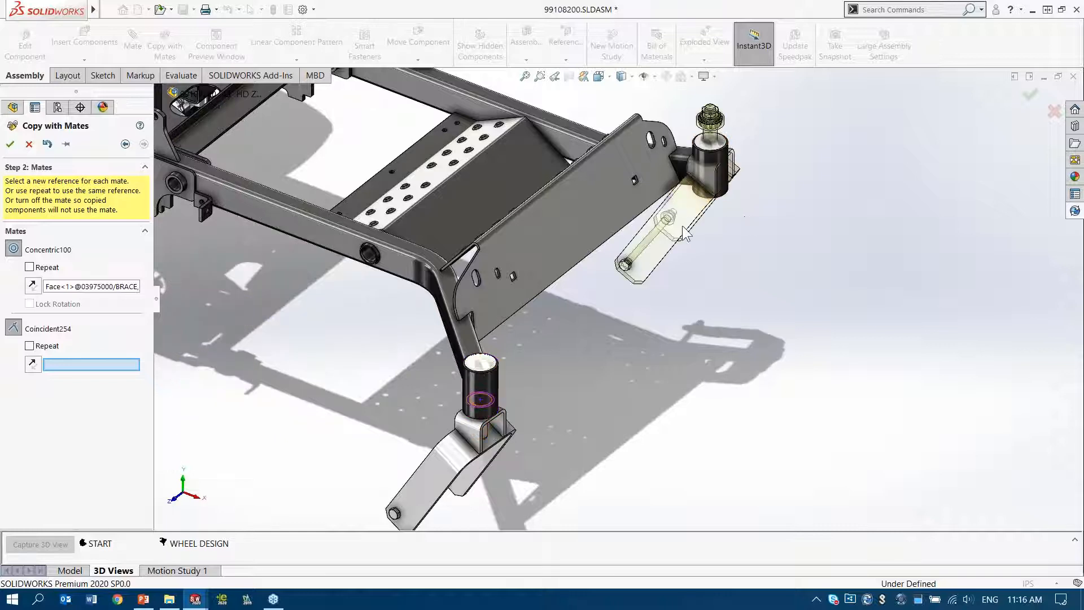
left_click(29, 346)
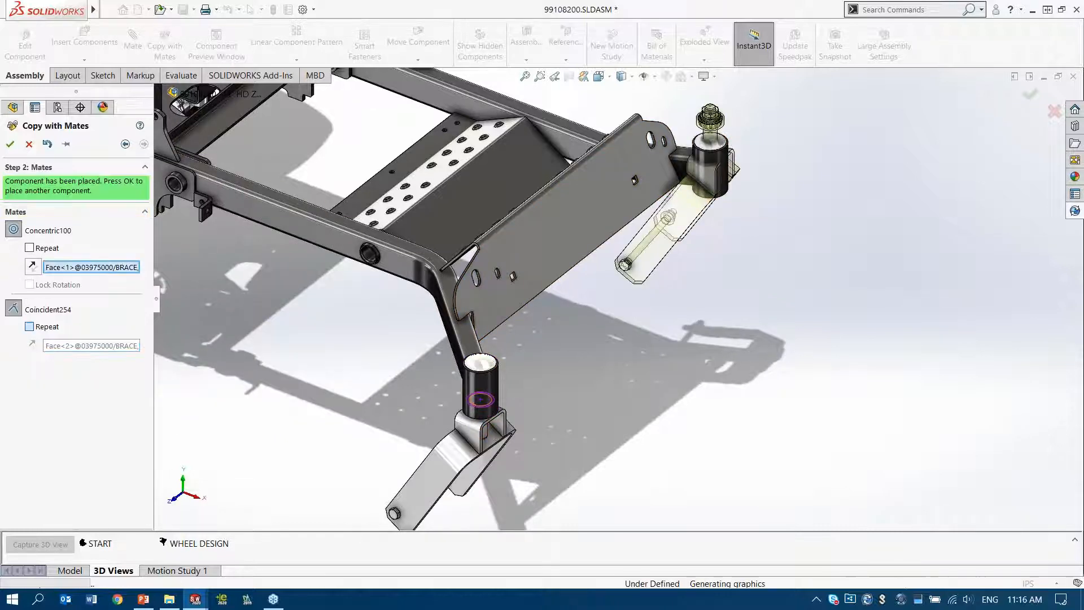
left_click(29, 327)
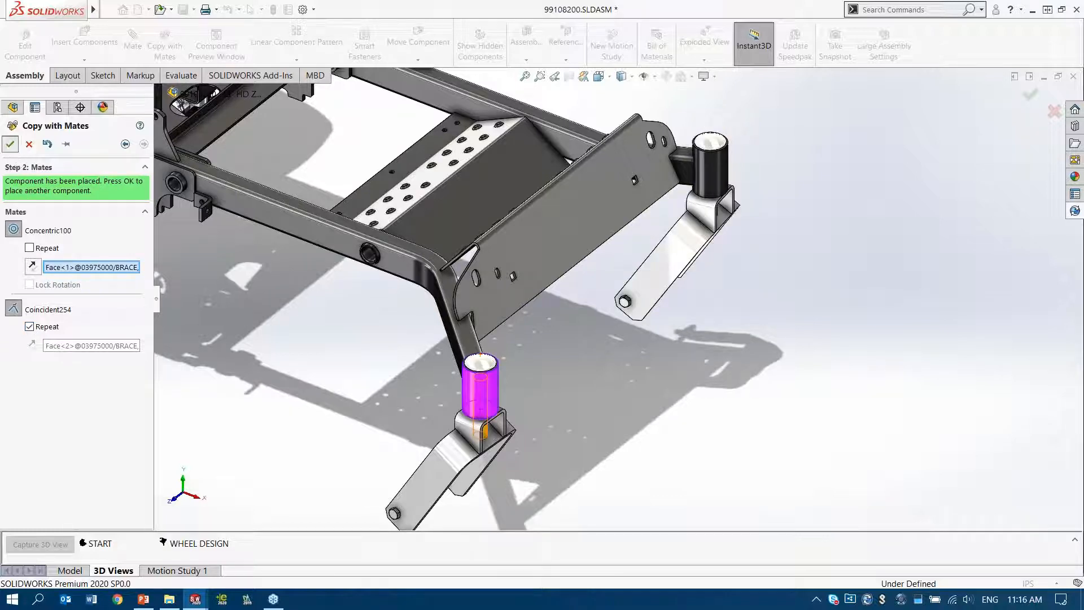
key("Escape")
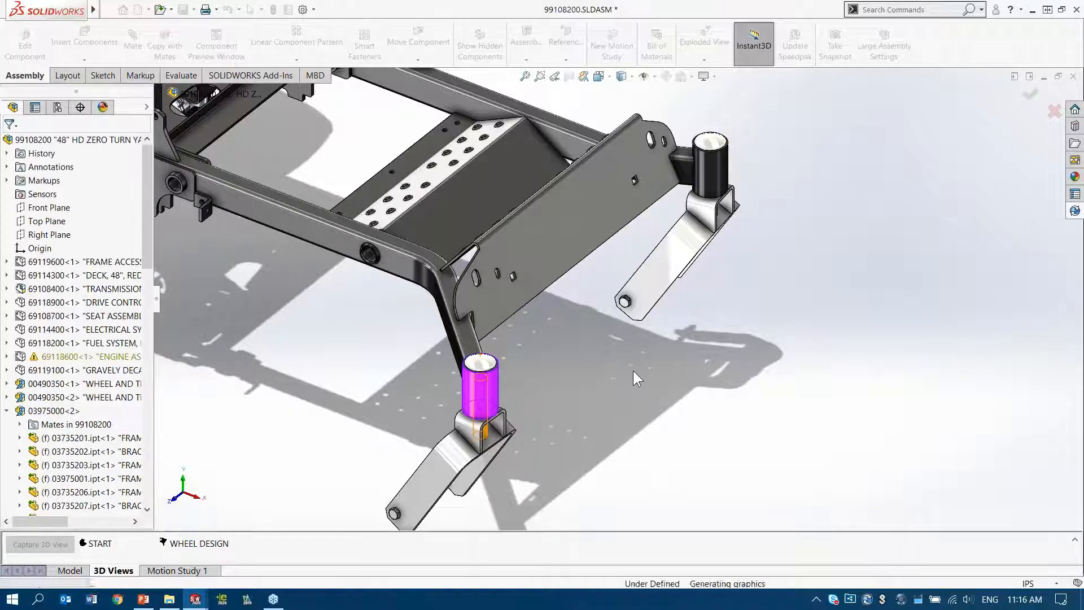
Swivel the copied caster in its tube and collapse all items in the feature tree.
left_click_drag(650, 263, 602, 244)
left_click(622, 379)
scroll(615, 371, "up", 2)
middle_click_drag(636, 363, 662, 368, "ctrl")
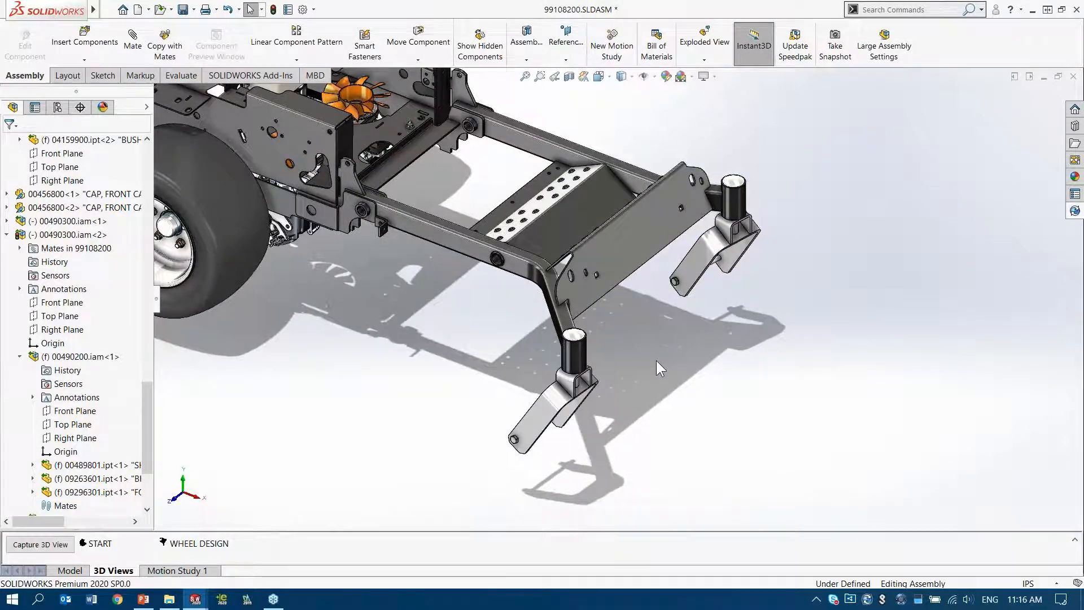
key("shift+c")
scroll(670, 307, "down", 2)
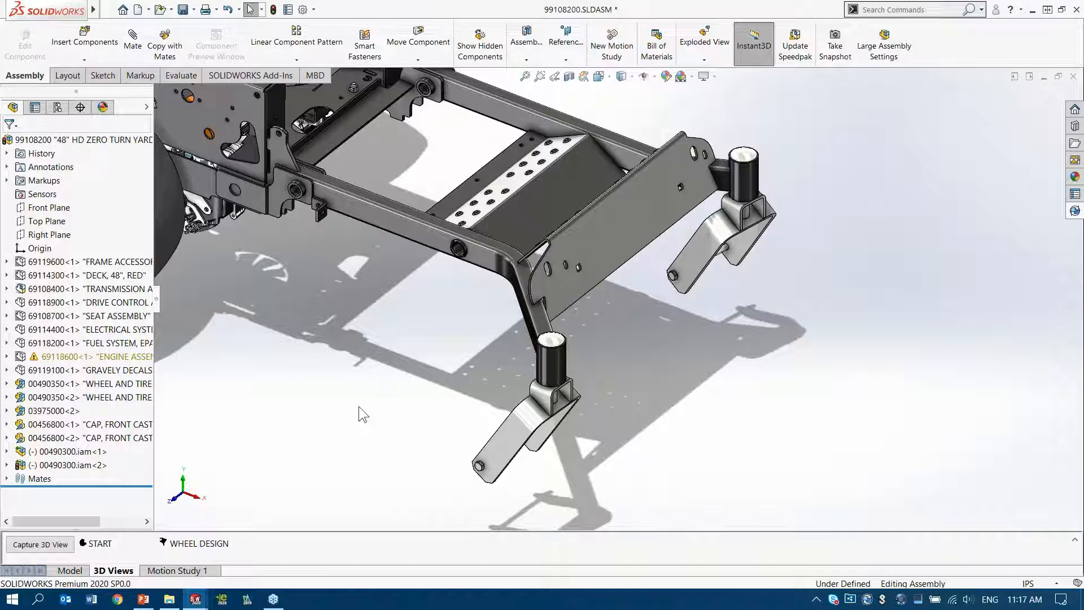
Switch to the PowerPoint slide show and reveal the redesigned caster on the "Design Change in Native CAD System" slide.
left_click(144, 599)
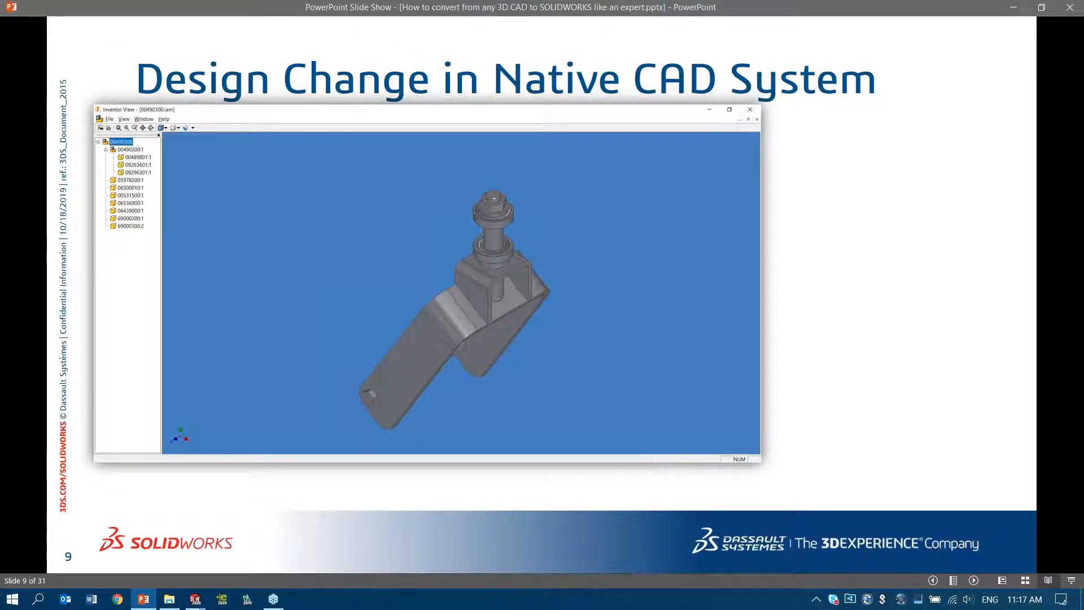
left_click(357, 507)
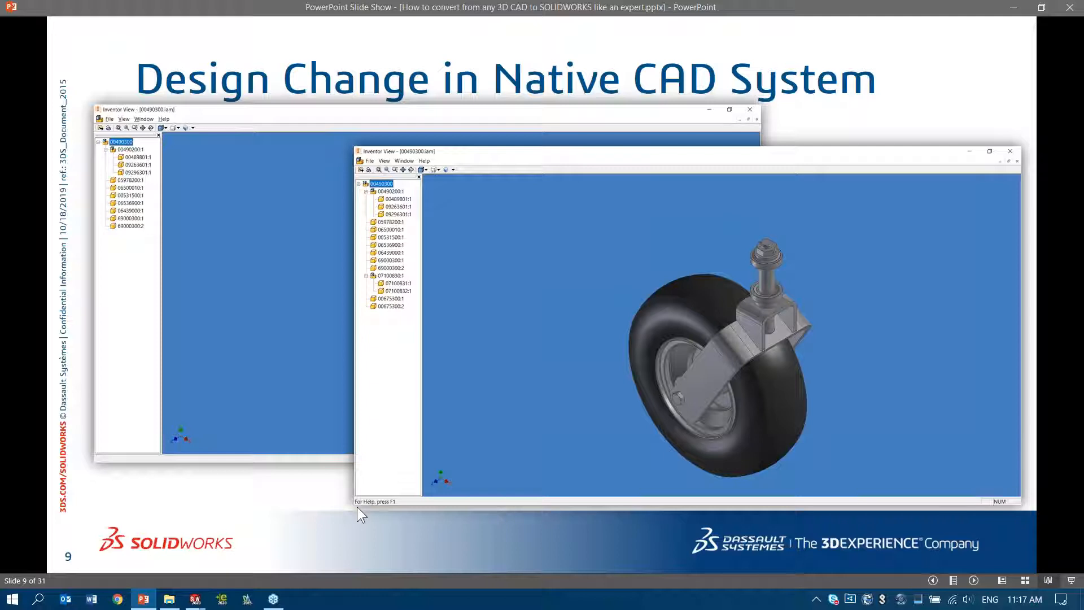
Switch to the Lawn Tractor vault window in File Explorer and preview 00490300.iam in the Legacy Designs folder.
mouse_move(195, 597)
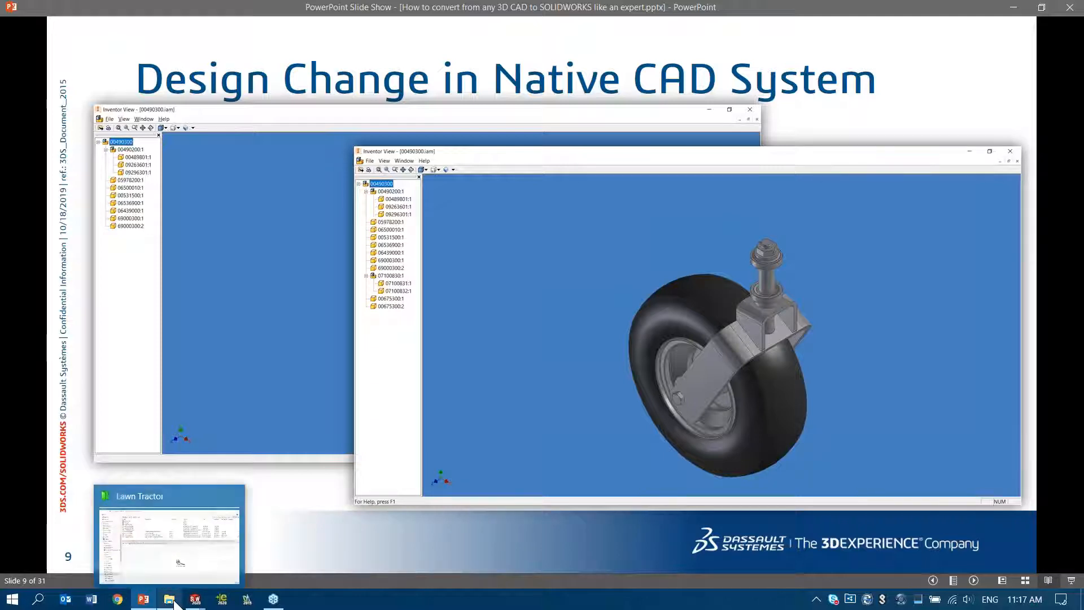
left_click(168, 551)
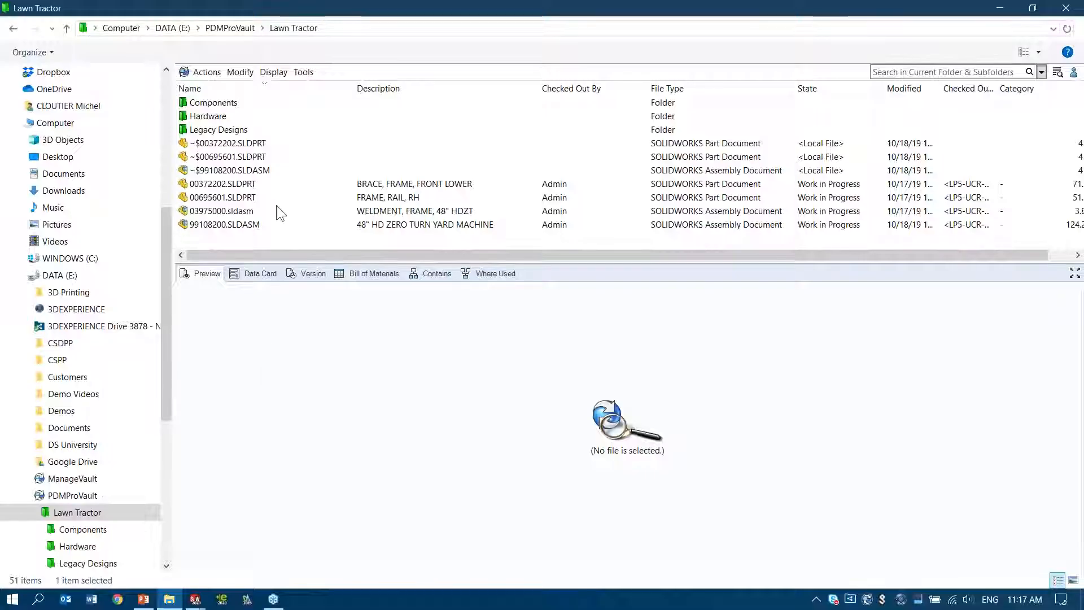
double_click(283, 128)
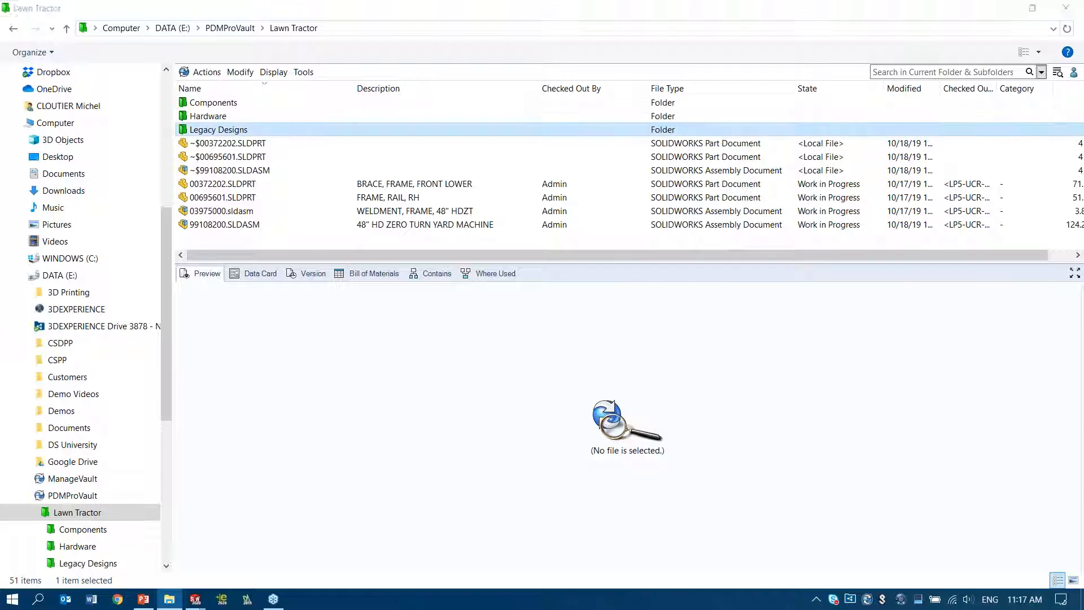
left_click(286, 156)
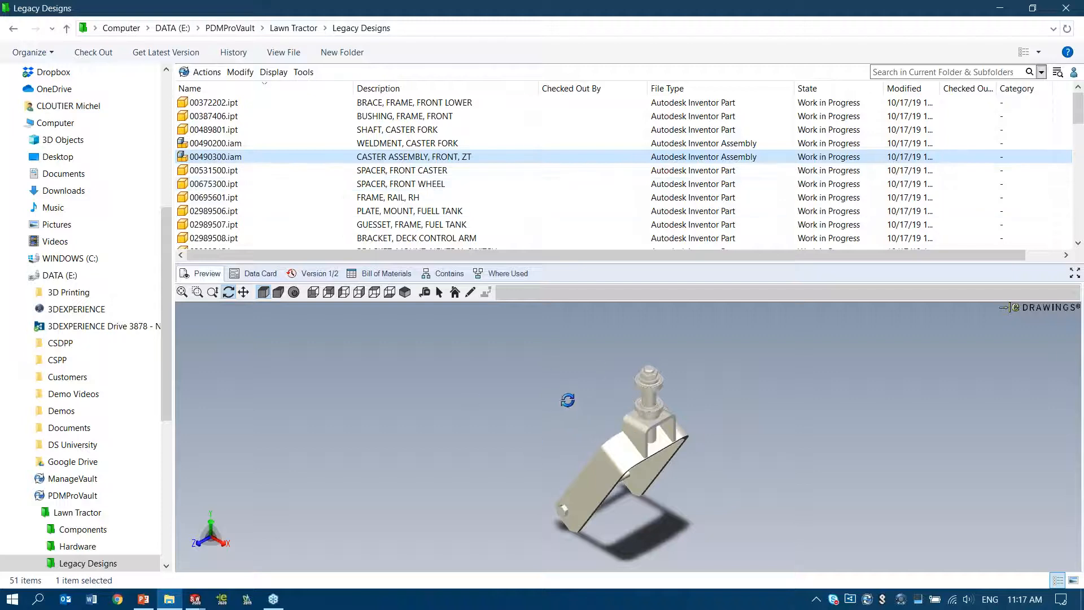
Display the history of 00490300.iam and examine its version numbers and check-in comments.
left_click(275, 74)
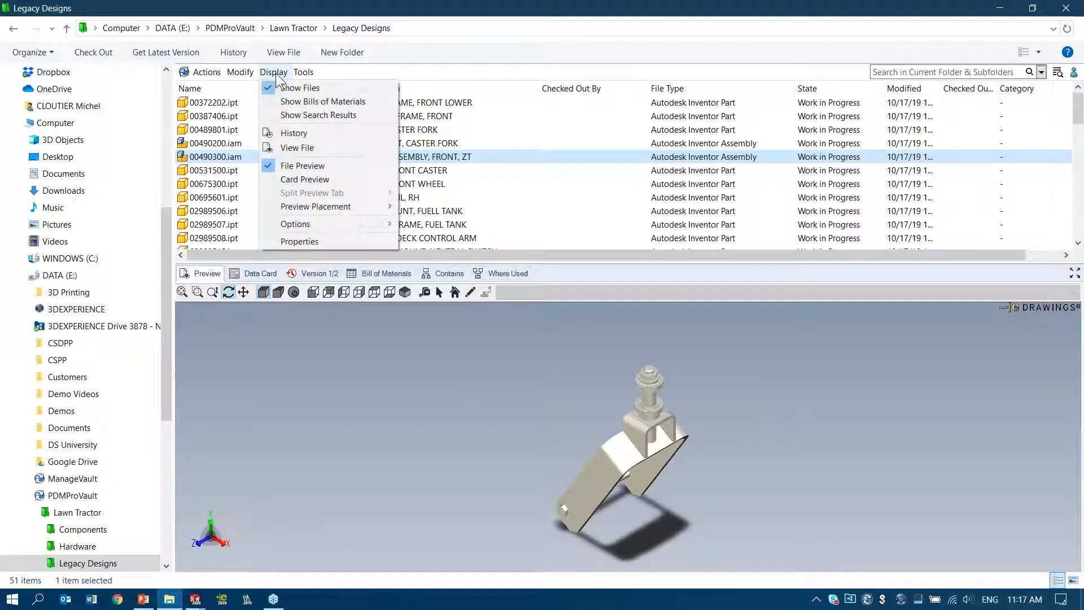
left_click(294, 134)
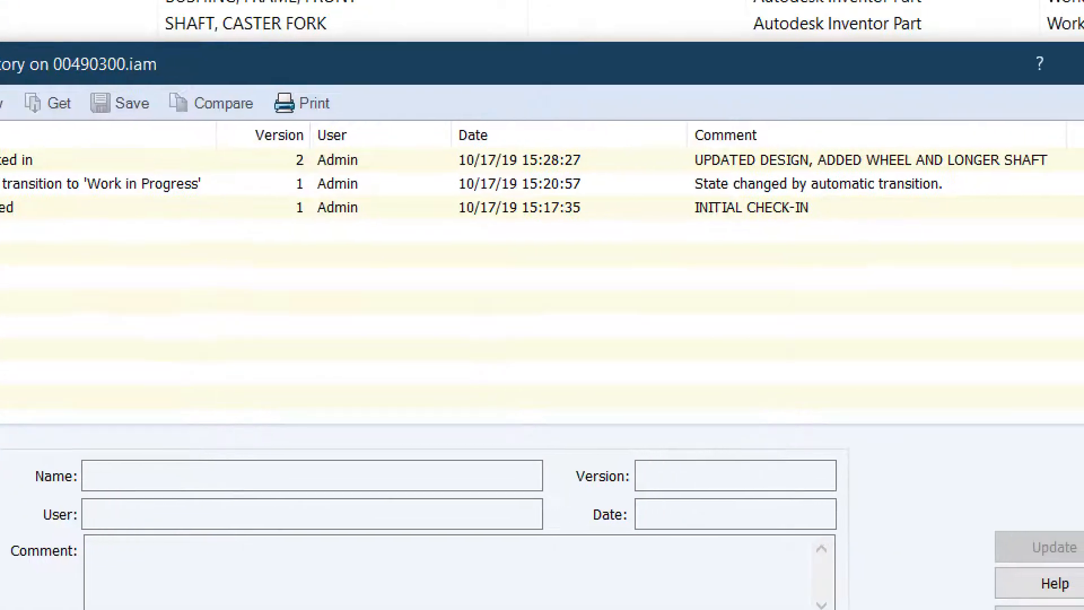
mouse_move(289, 152)
left_mouse_down()
mouse_move(290, 206)
mouse_move(259, 137)
left_mouse_up()
mouse_move(778, 141)
left_mouse_down()
mouse_move(655, 160)
mouse_move(770, 187)
mouse_move(1044, 191)
mouse_move(916, 138)
mouse_move(720, 136)
left_mouse_up()
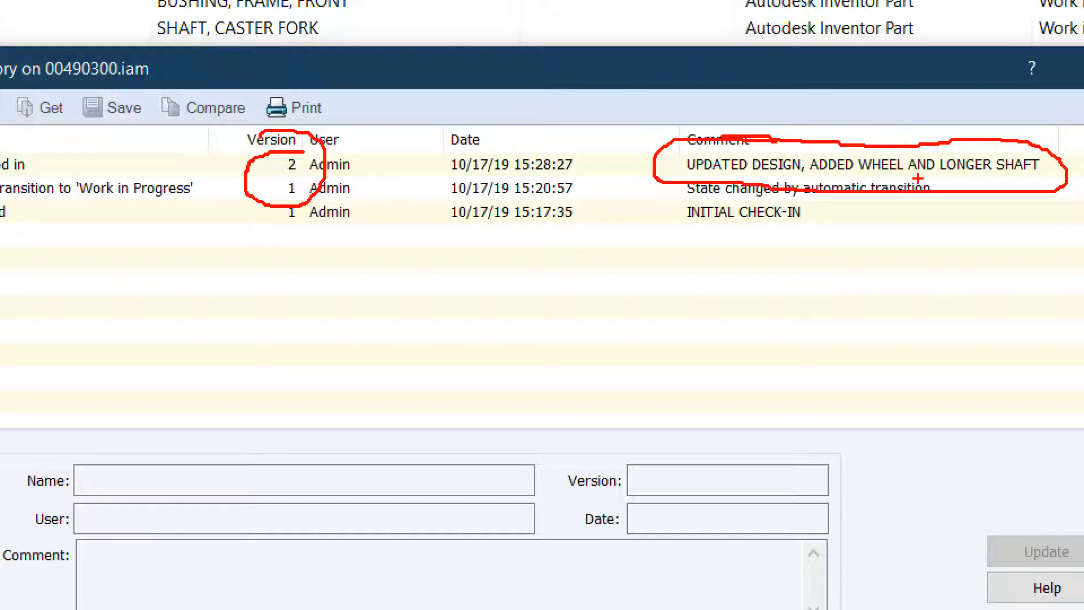
Get version 2 of 00490300.iam and its referenced files from the history, close the history, and inspect the updated caster preview.
key("Escape")
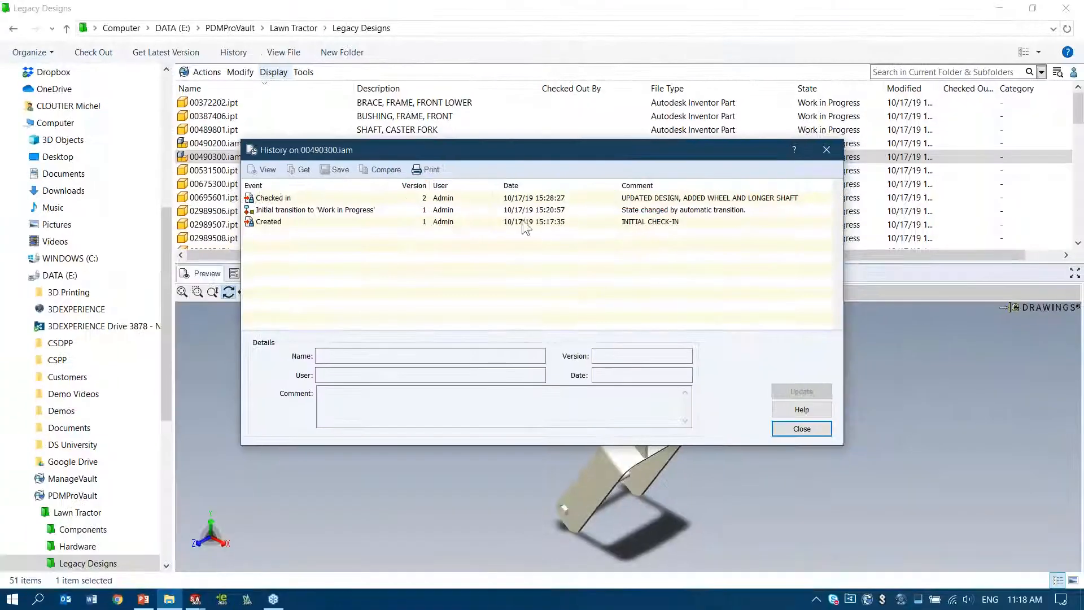
left_click(458, 198)
left_click(299, 170)
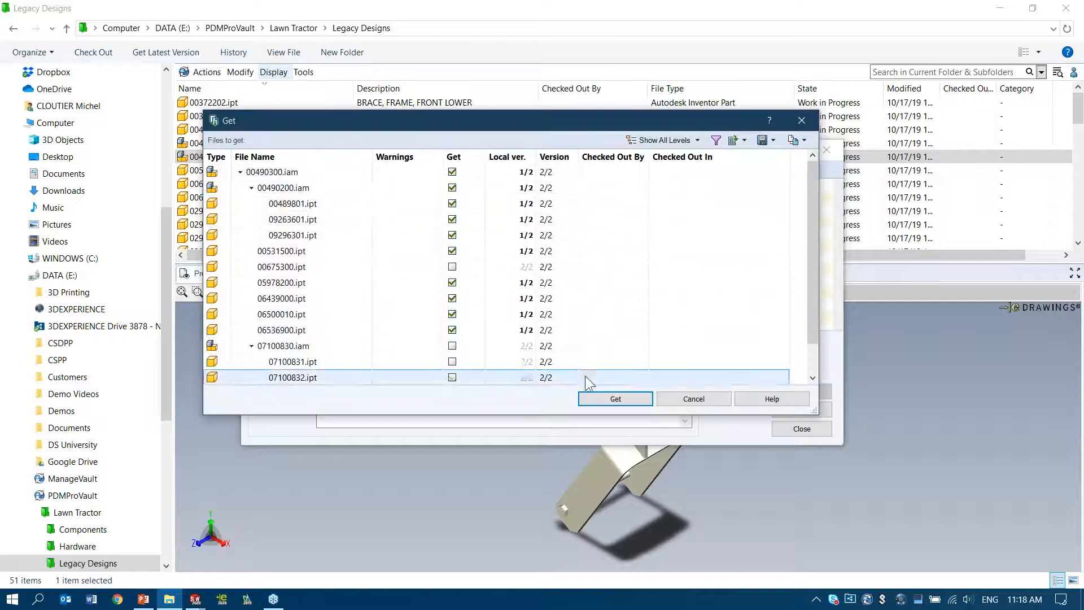
left_click(614, 399)
left_click(800, 429)
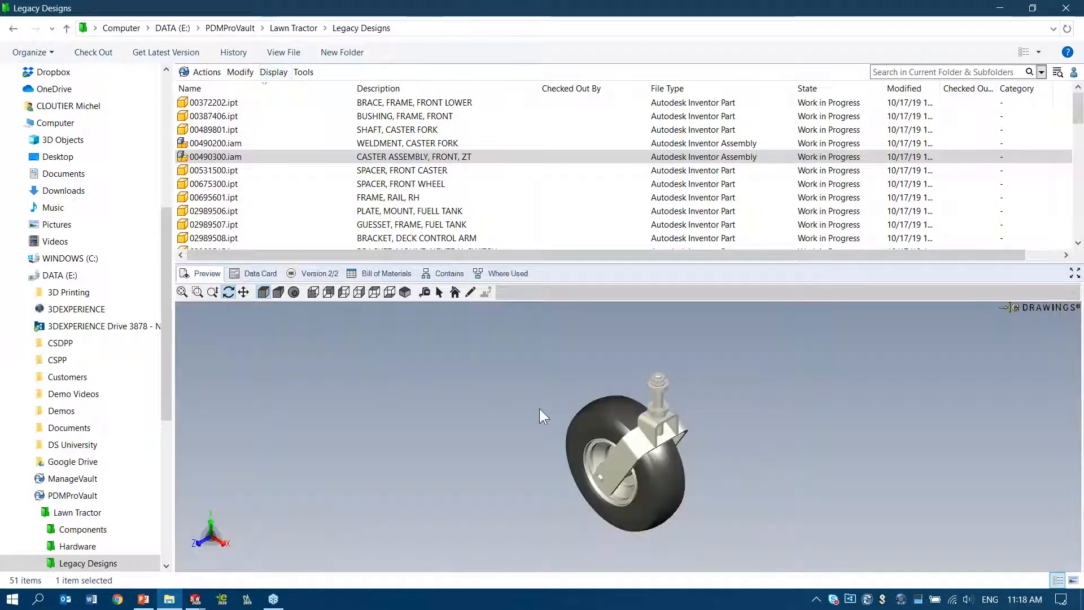
left_click_drag(645, 438, 556, 403)
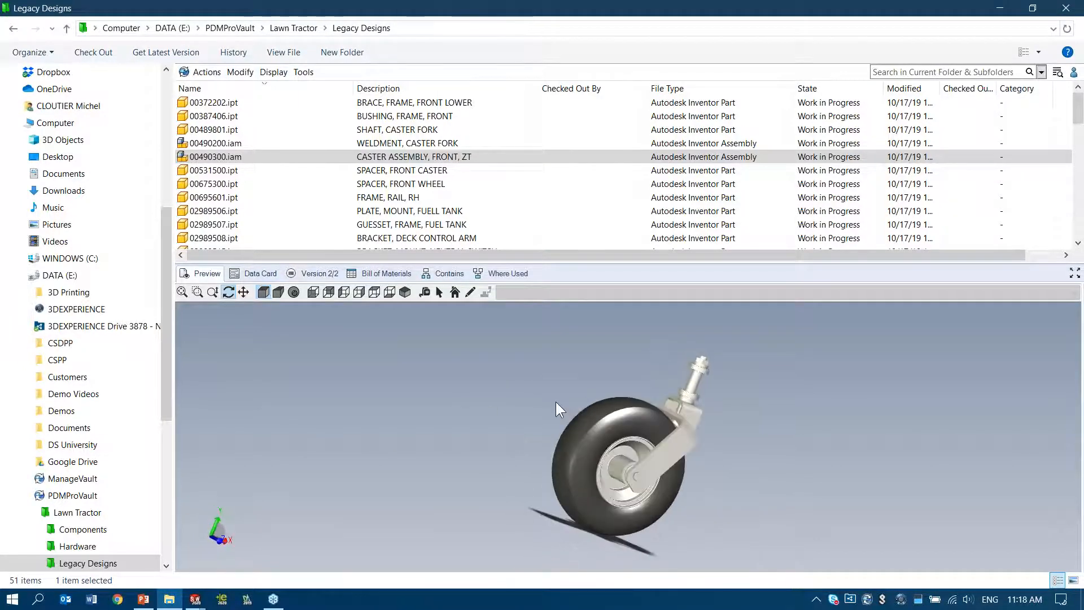
Switch to the SOLIDWORKS mower assembly and update the linked caster model 00490300.iam<1>.
left_click(1000, 9)
left_click(195, 598)
left_click(62, 533)
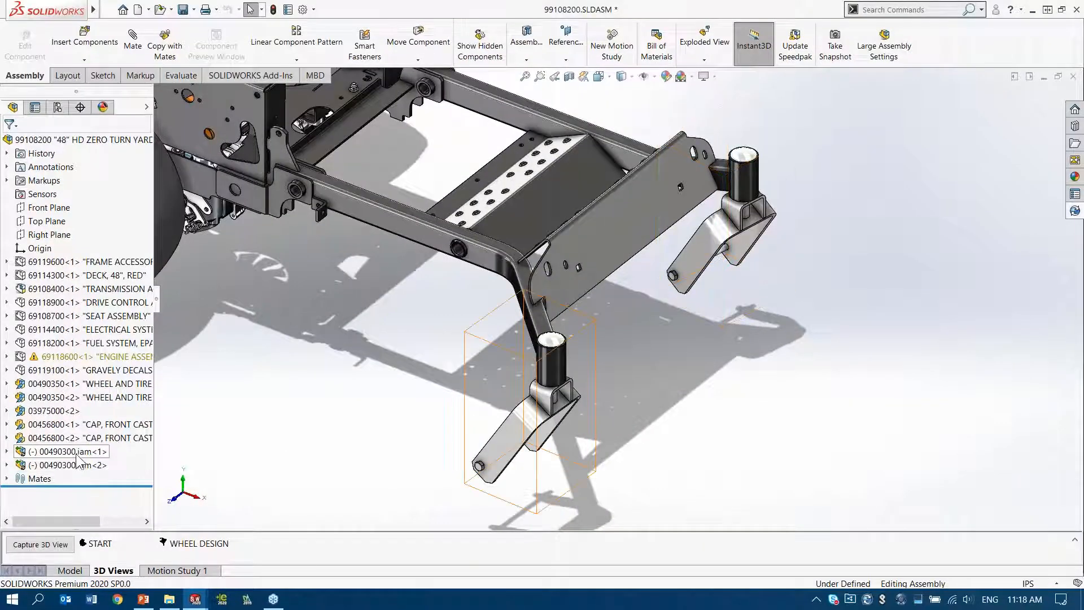
right_click(78, 454)
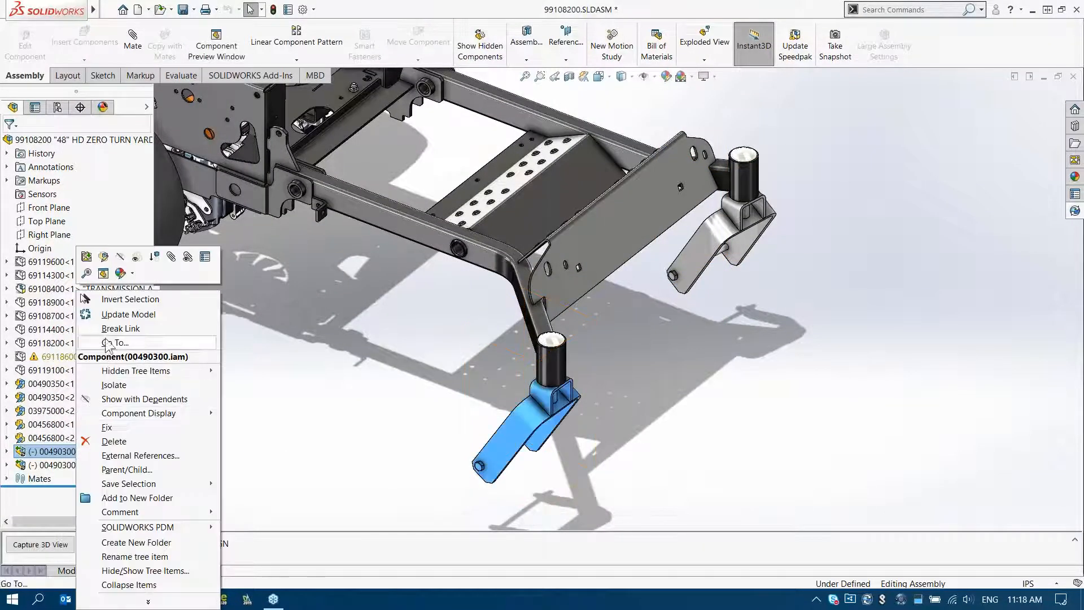
left_click(121, 315)
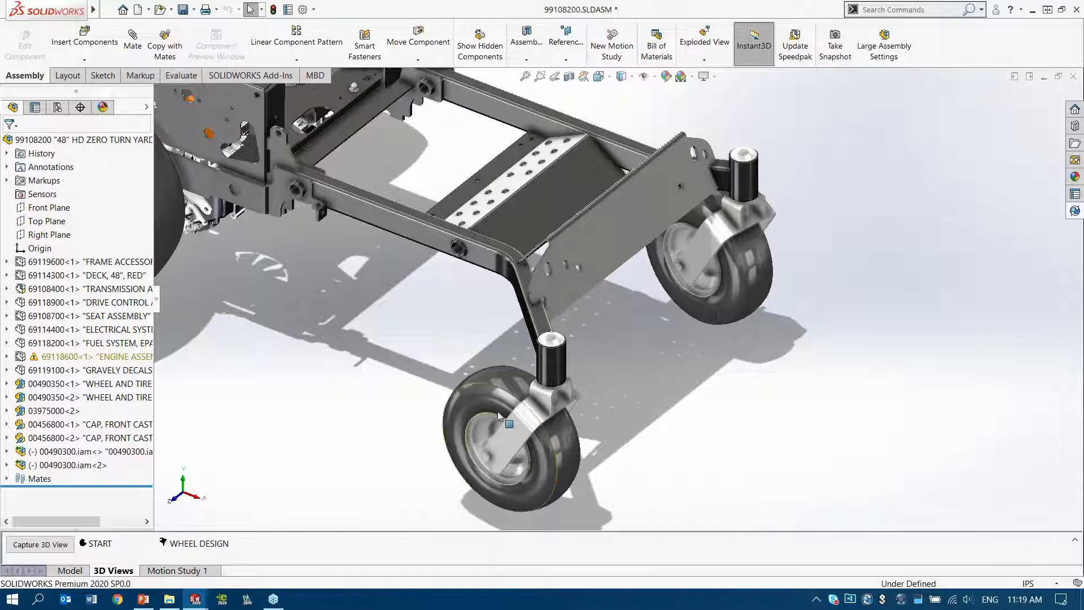
Swivel both updated front casters in their frame tubes and return to the PowerPoint slide show.
left_click_drag(523, 441, 484, 472)
left_click_drag(700, 242, 652, 209)
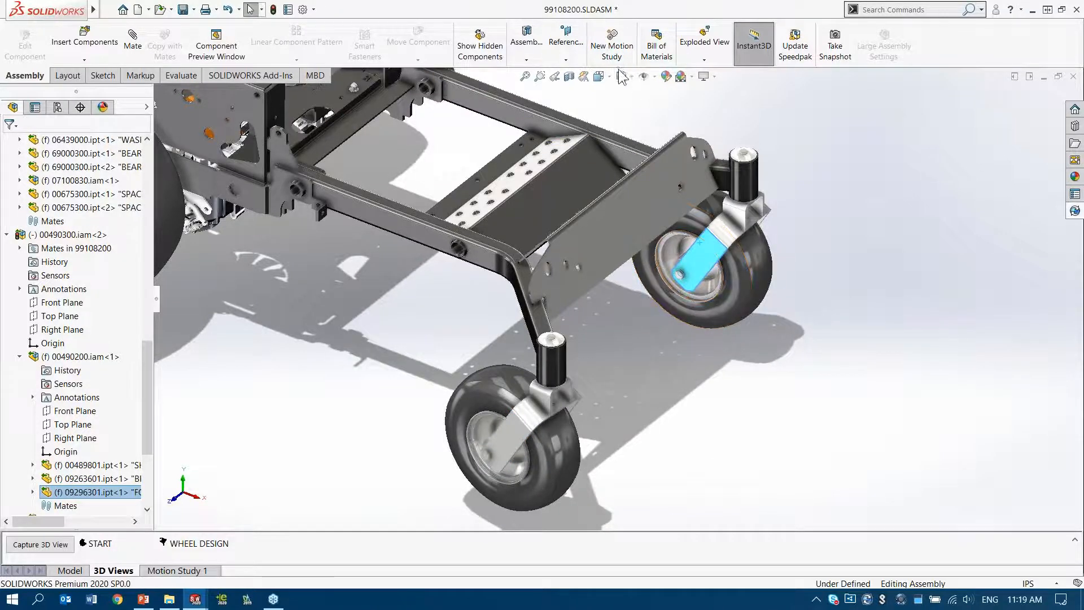
left_click(682, 103)
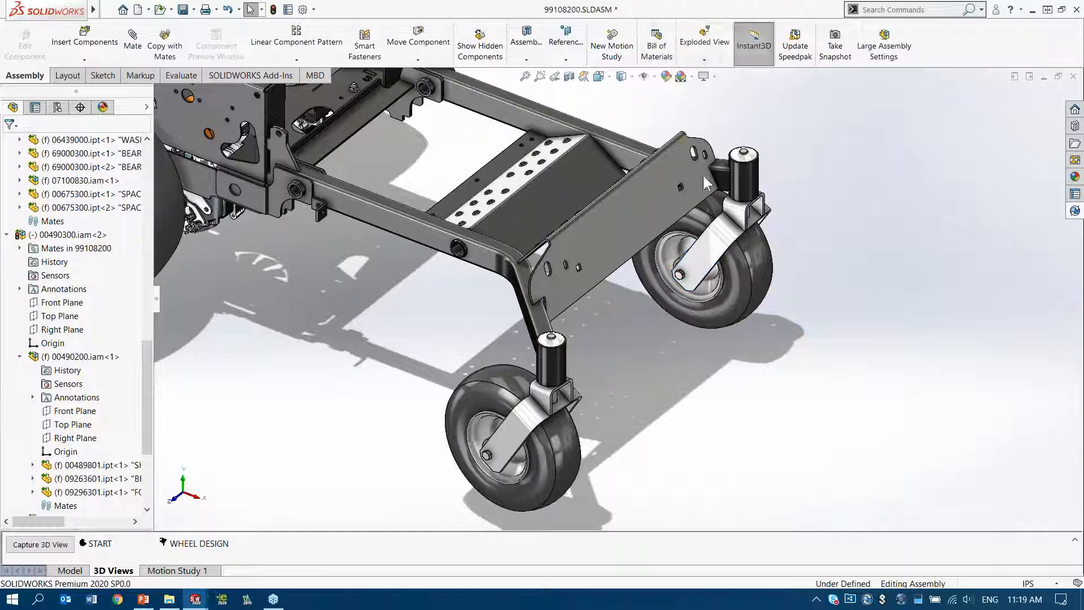
middle_click_drag(619, 314, 621, 311)
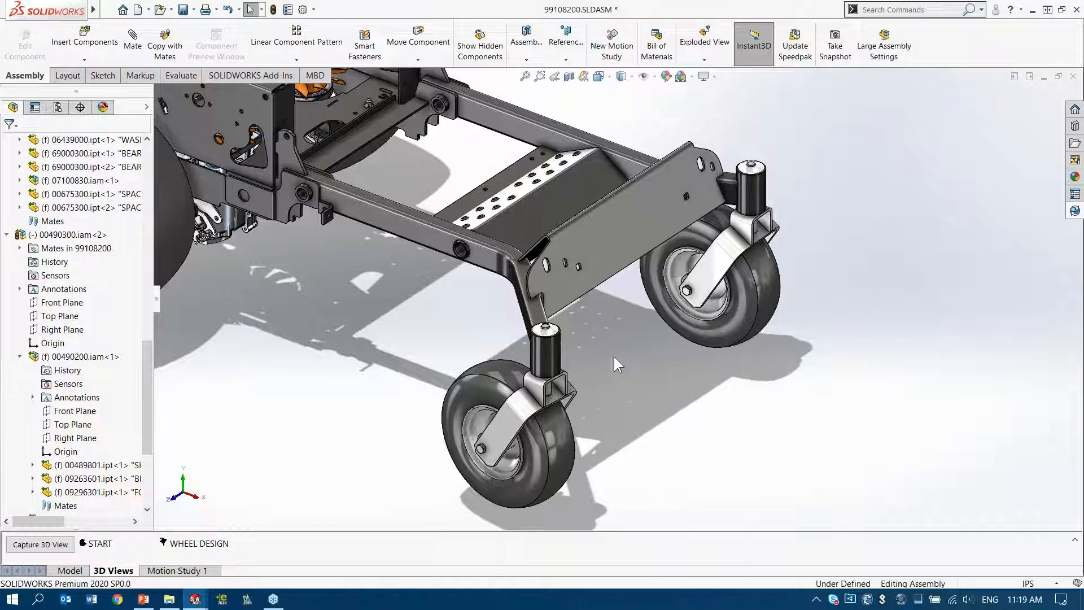
left_click(144, 599)
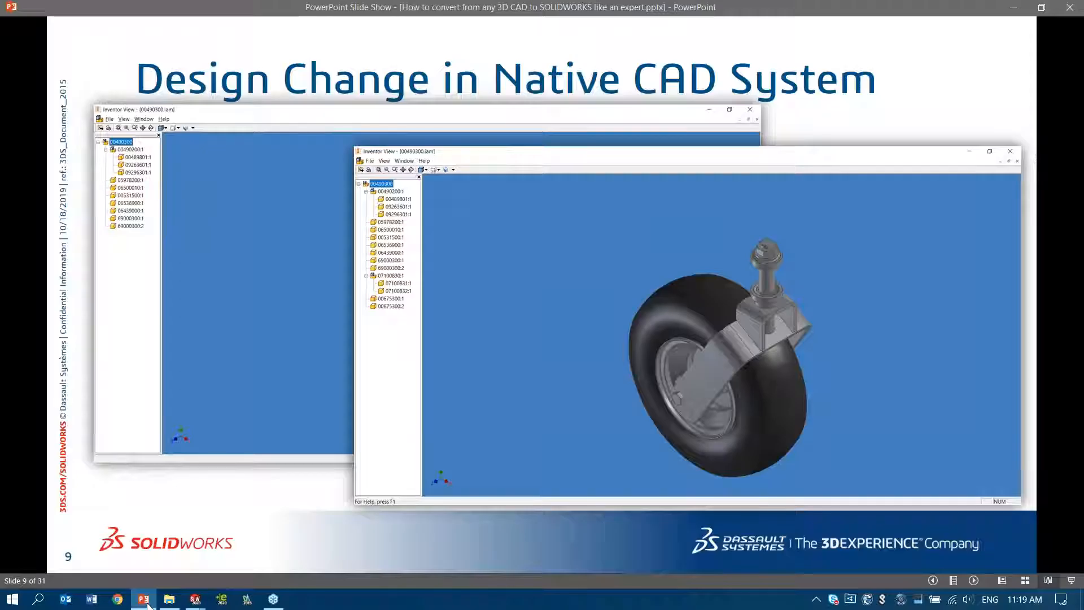
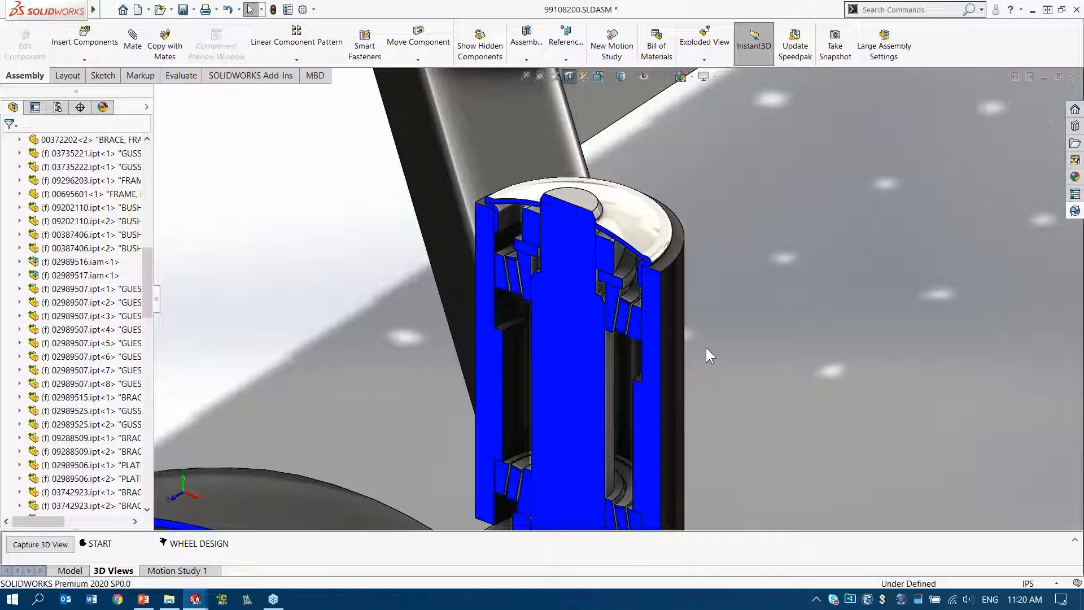
Open the caster tube part 00372202 in its own window and convert its imported body into an editable revolve feature.
left_click(673, 292)
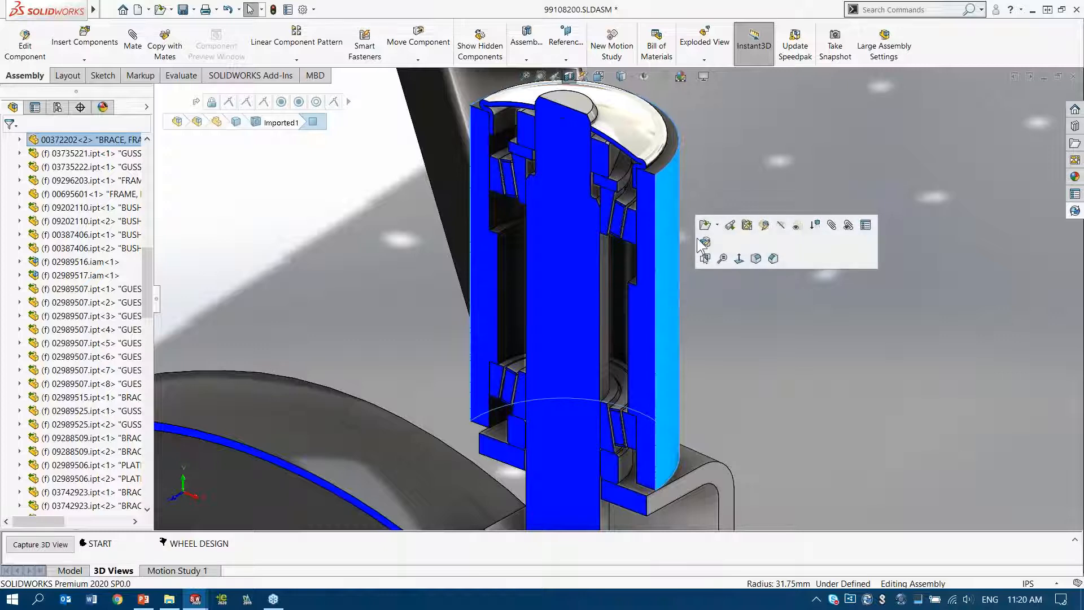
left_click(731, 226)
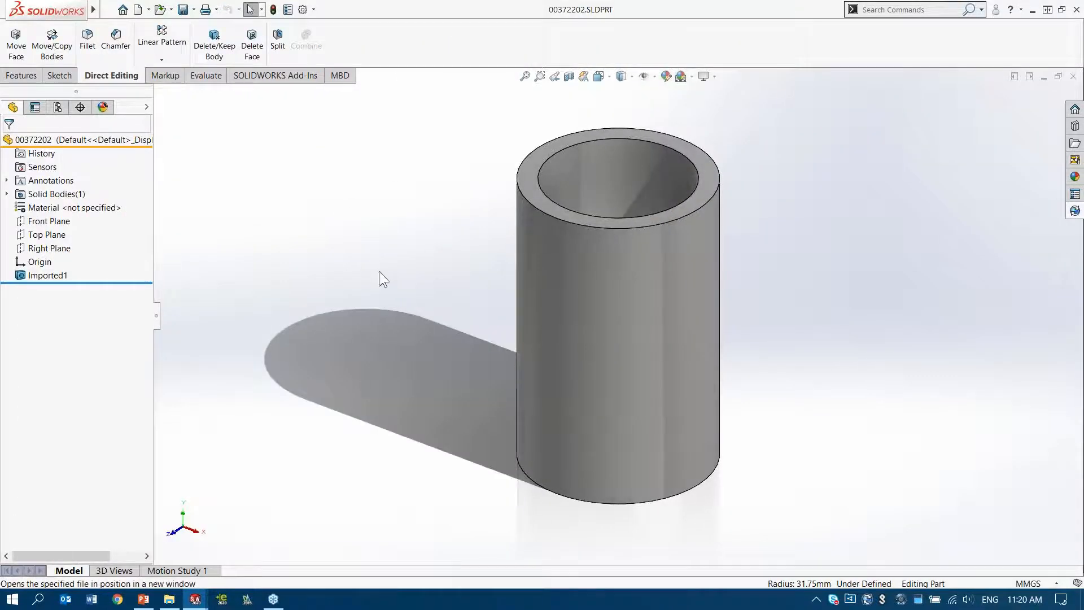
middle_click_drag(503, 265, 474, 293, "ctrl")
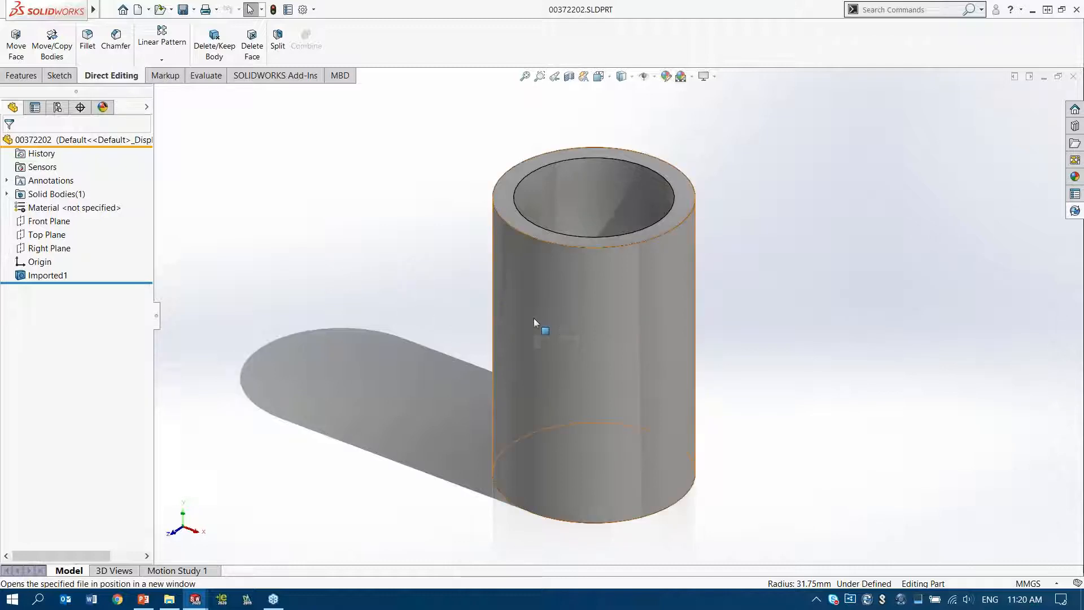
left_click(513, 300)
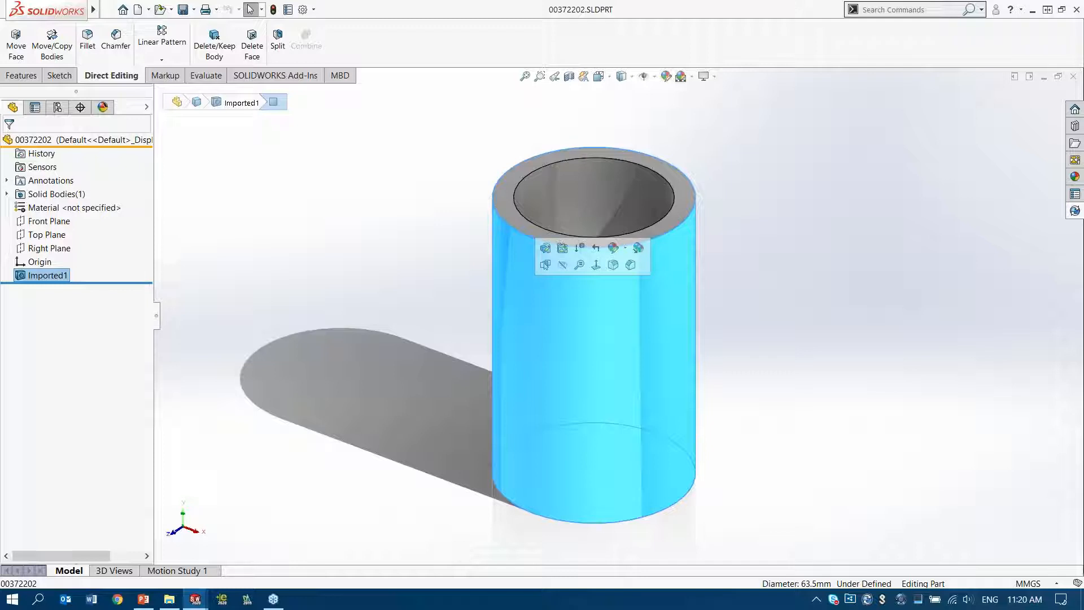
left_click(547, 249)
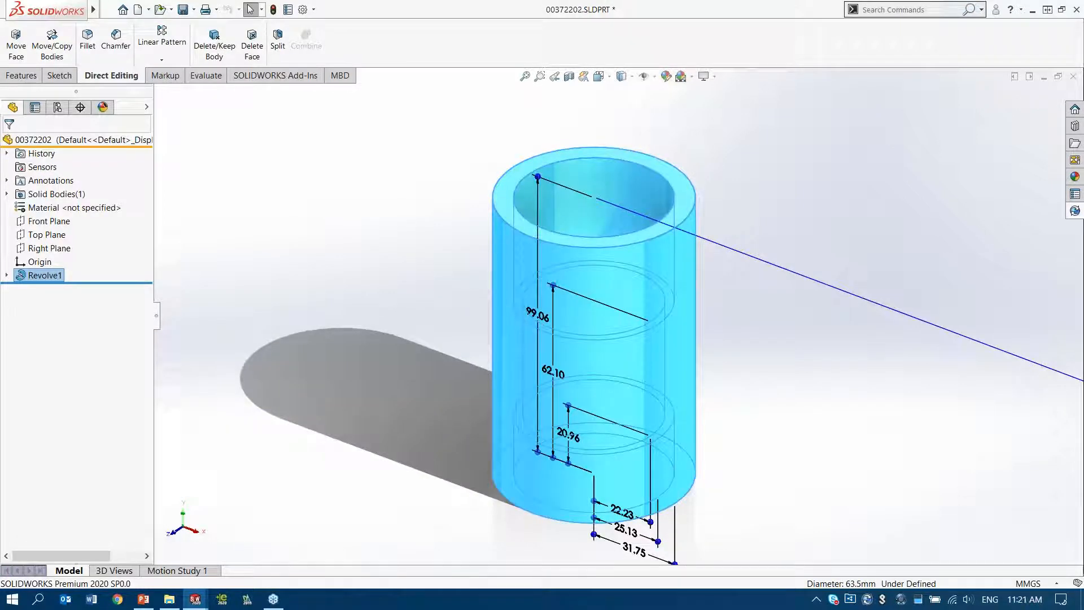
Fully define all entities in the tube's revolve sketch with calculated relations and dimensions, and close the part, saving the changes.
left_click(6, 275)
double_click(52, 290)
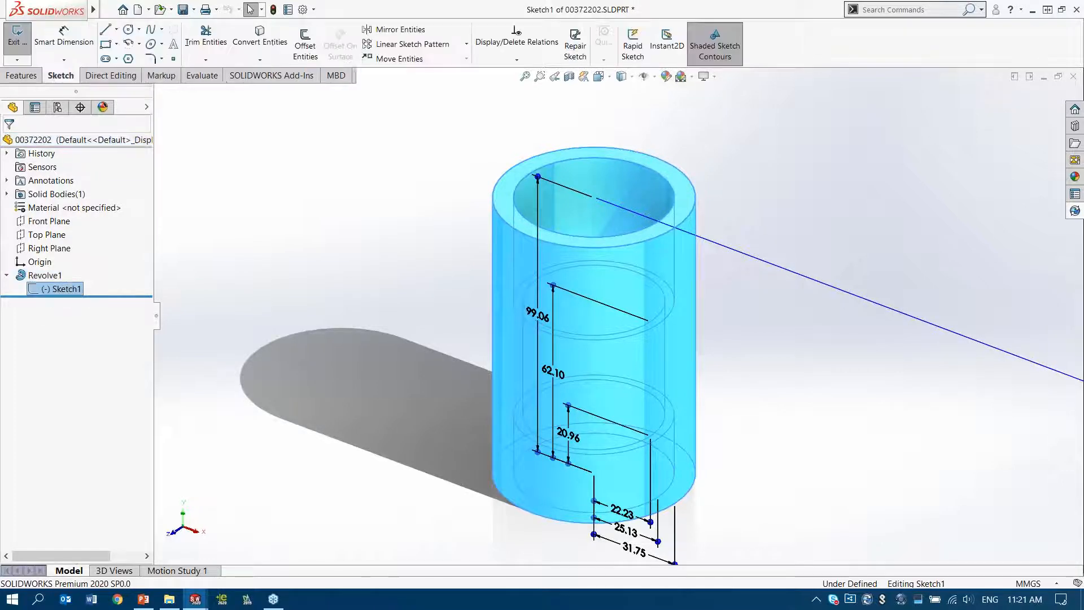
right_click(320, 238)
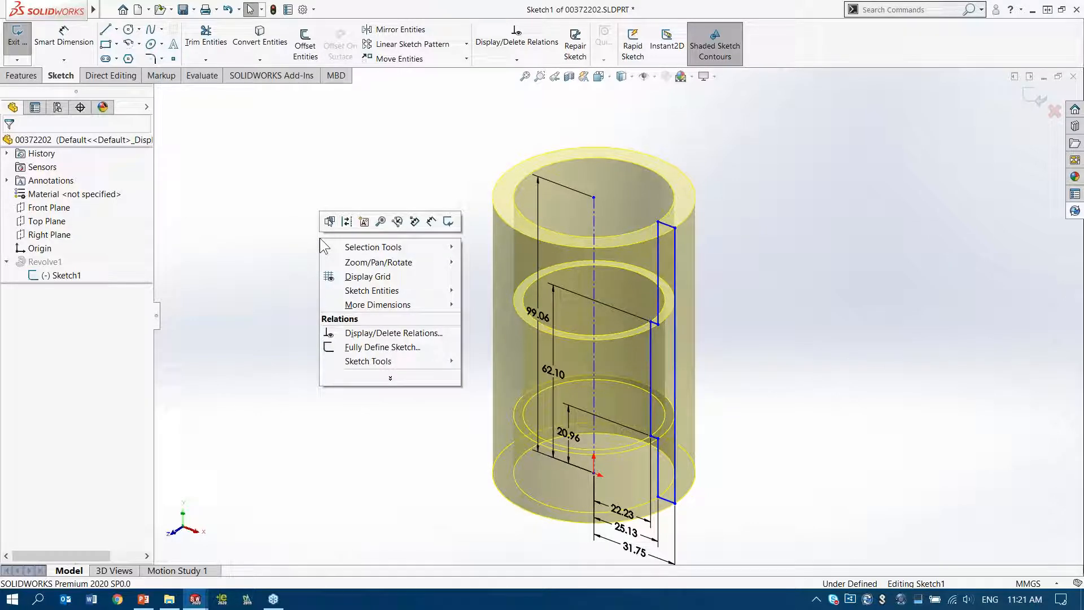
left_click(372, 347)
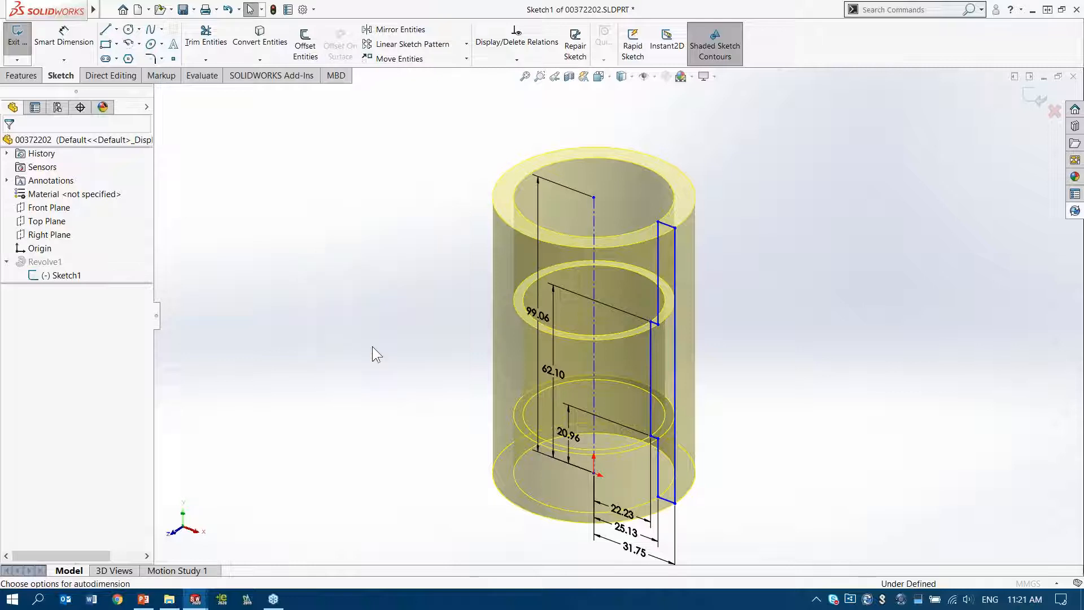
left_click(75, 215)
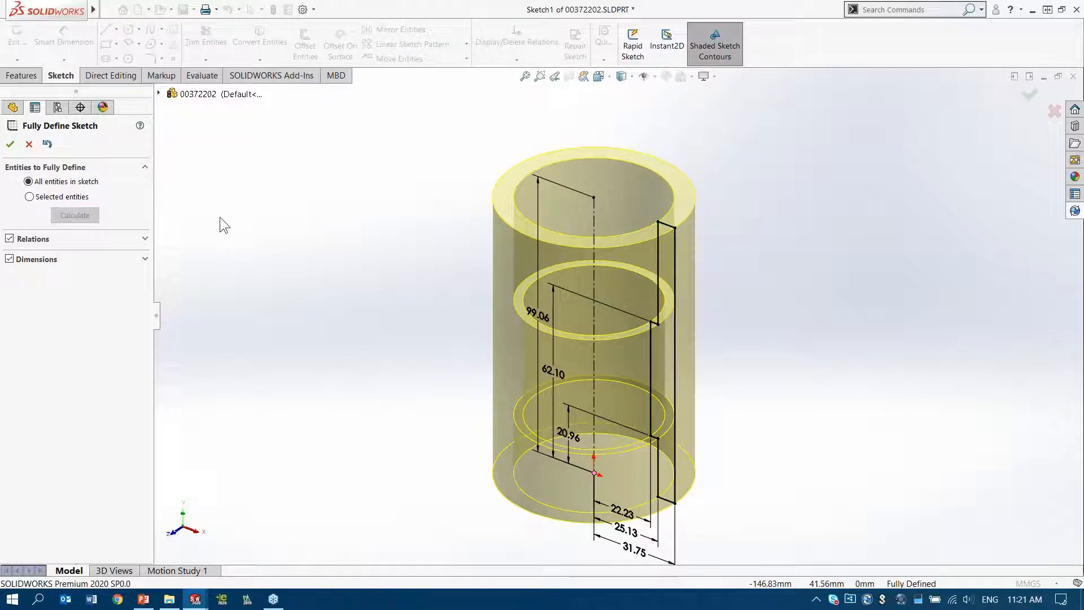
left_click(11, 144)
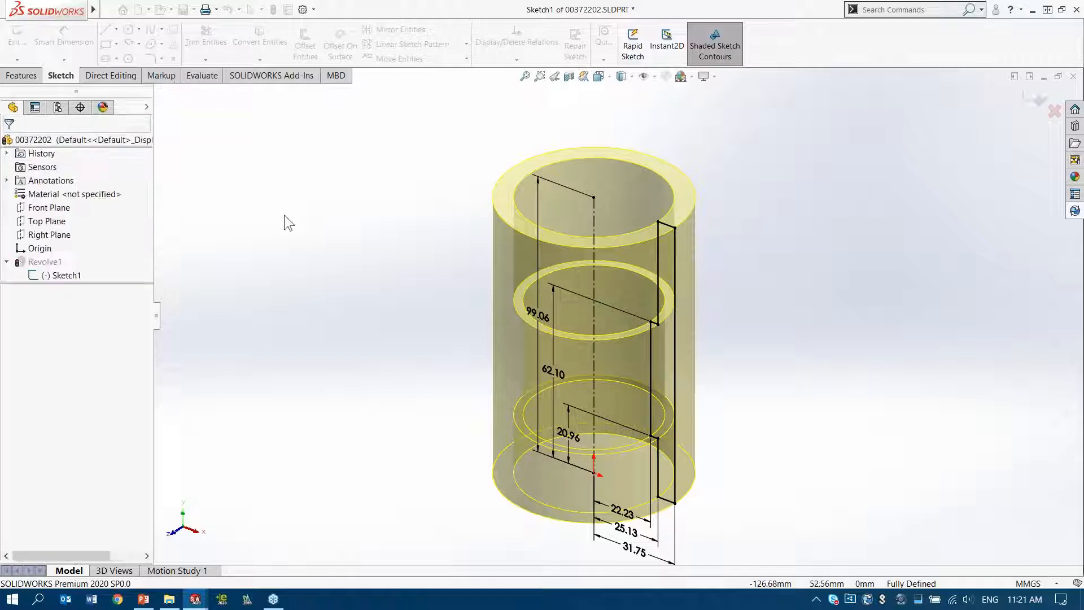
double_click(291, 229)
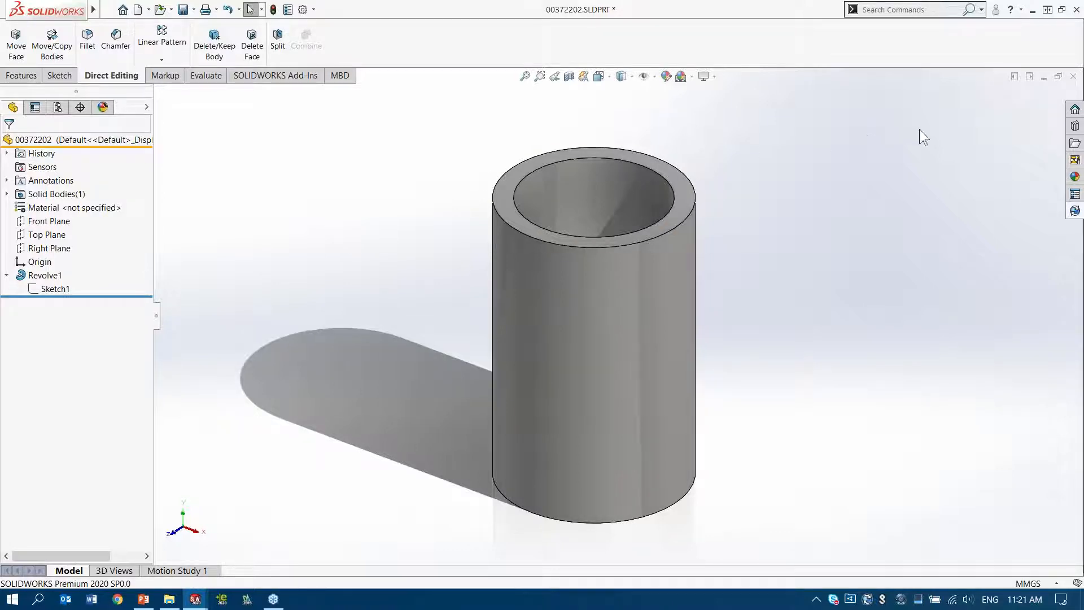
left_click(1075, 77)
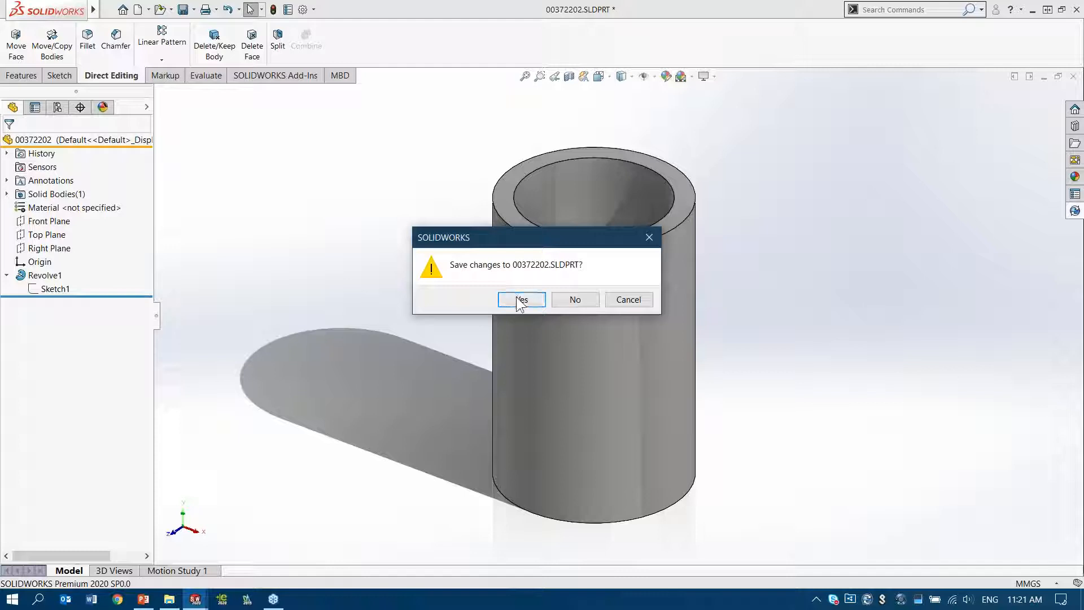
left_click(521, 300)
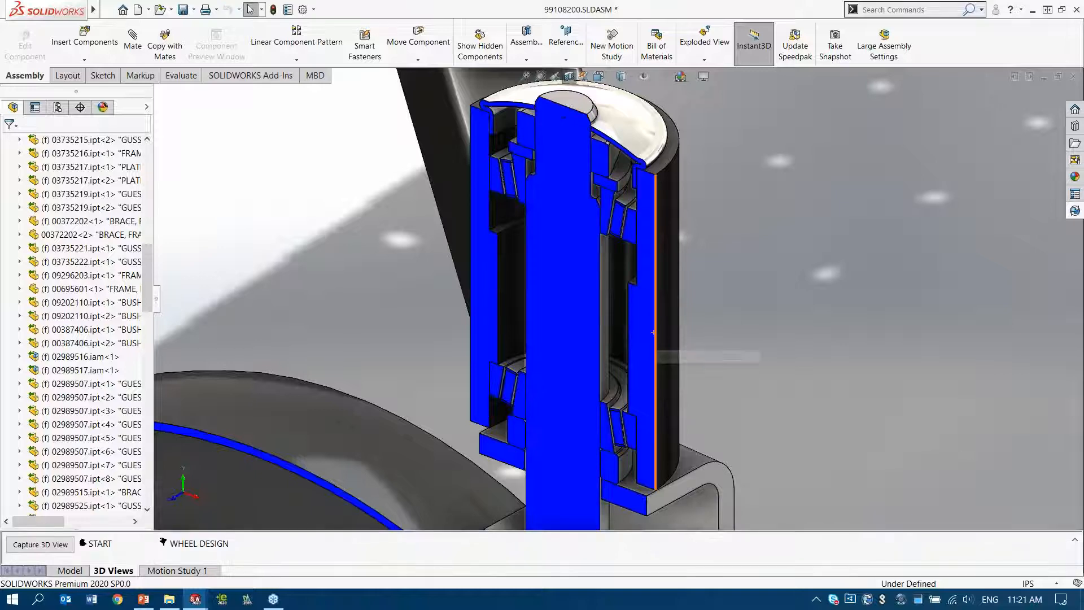
Edit the tube's revolve sketch in the context of the mower assembly and delete the 99.06 and 62.10 height dimensions.
middle_click_drag(663, 324, 665, 308)
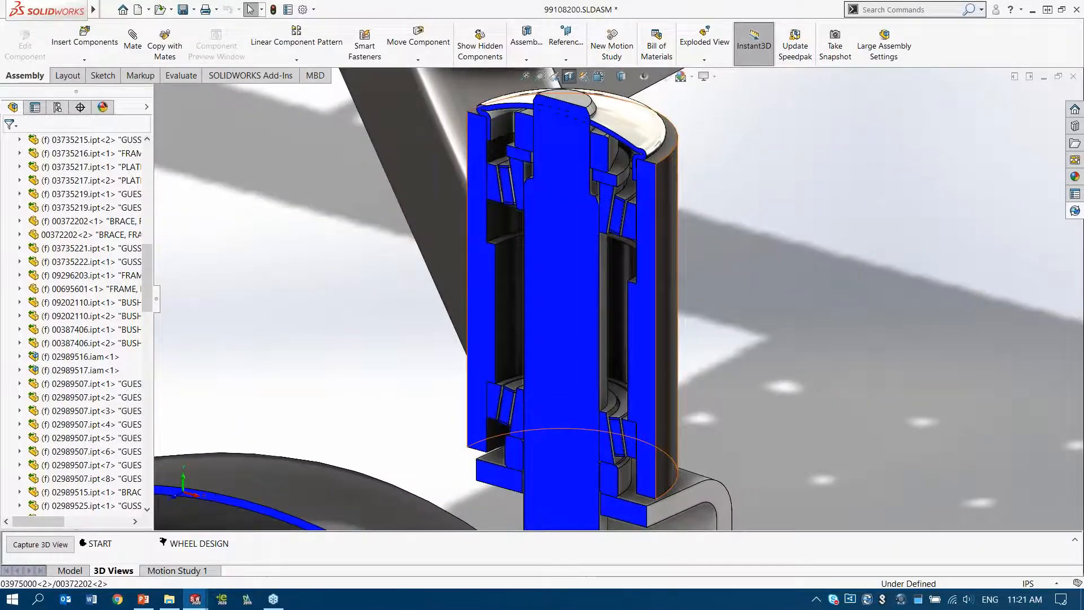
left_click(667, 308)
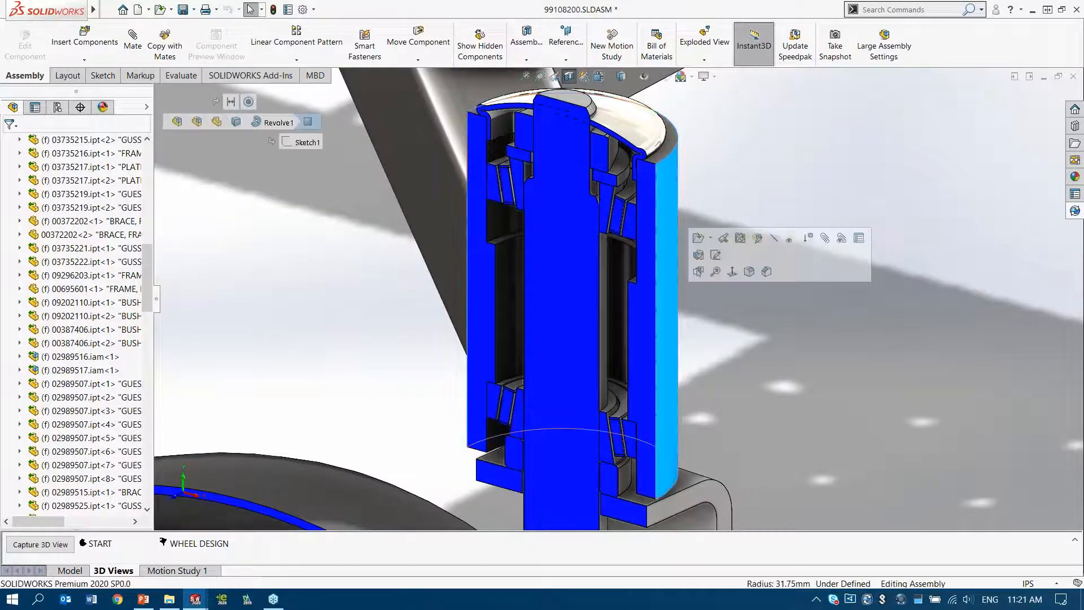
left_click(715, 256)
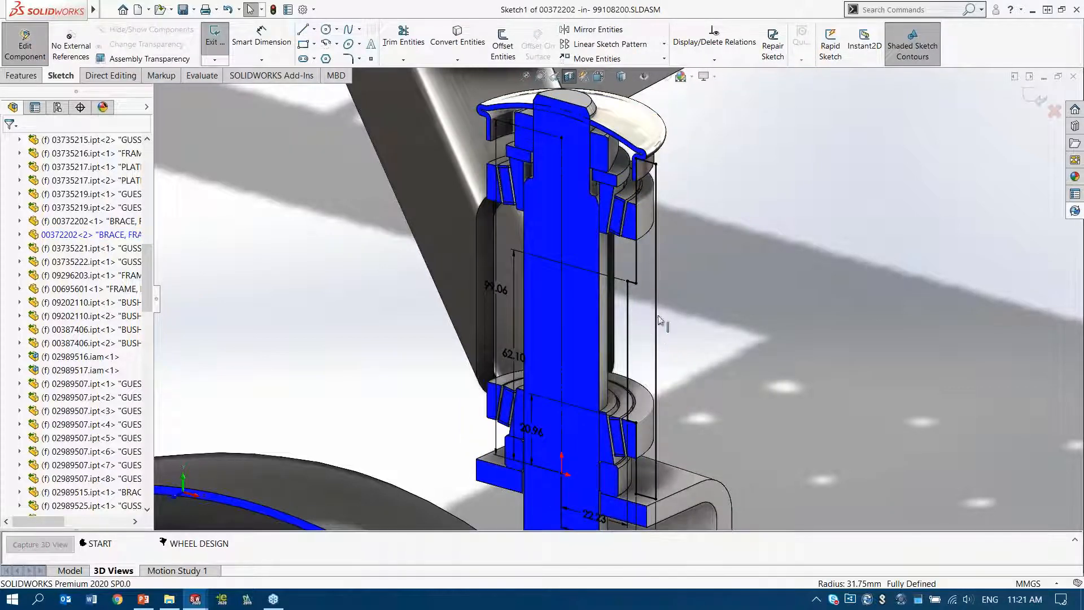
middle_click_drag(544, 330, 550, 301)
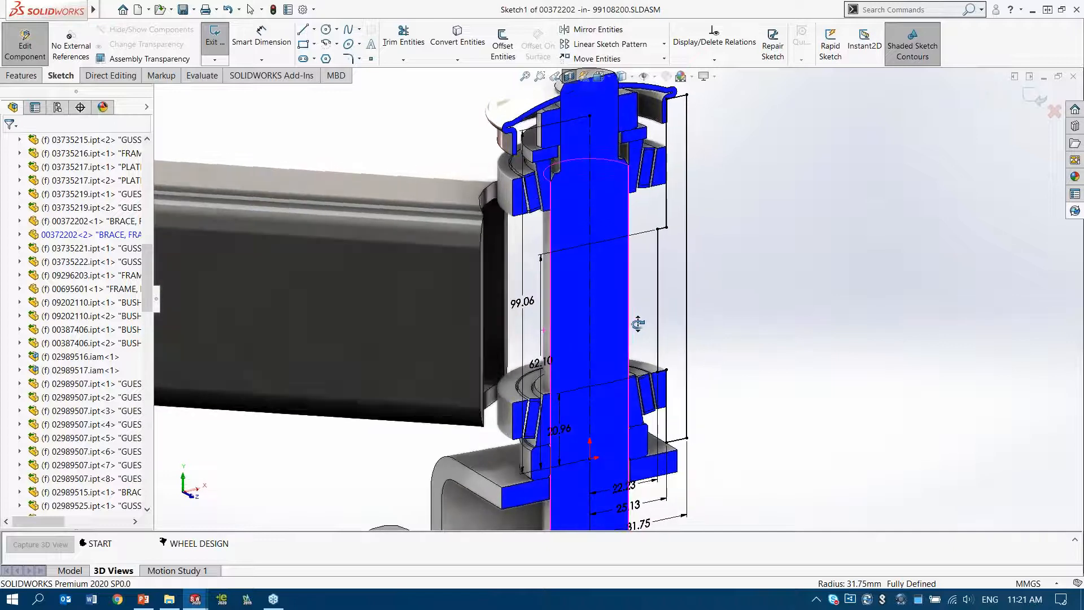
left_click(543, 366)
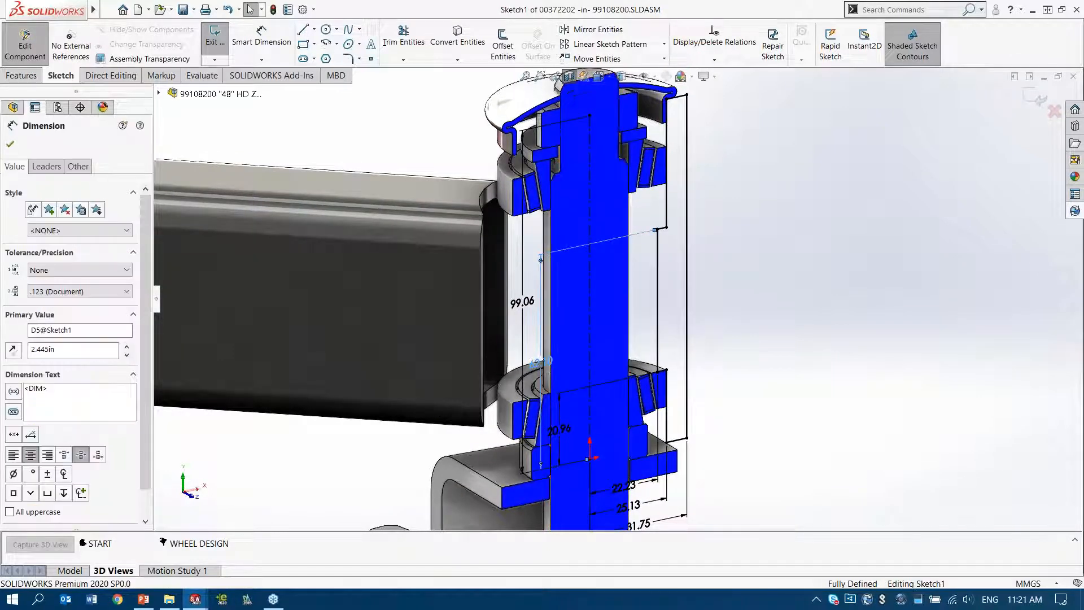
key("Delete")
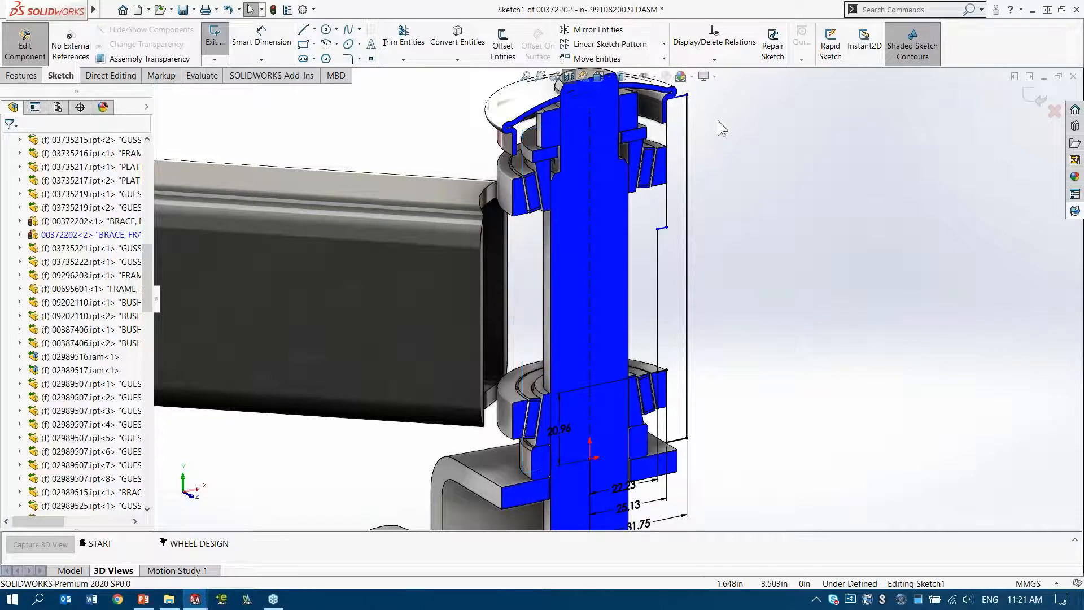
Dimension the length of the inner vertical line for the upper bearing bore in the tube sketch.
scroll(696, 107, "down", 2)
scroll(695, 106, "down", 3)
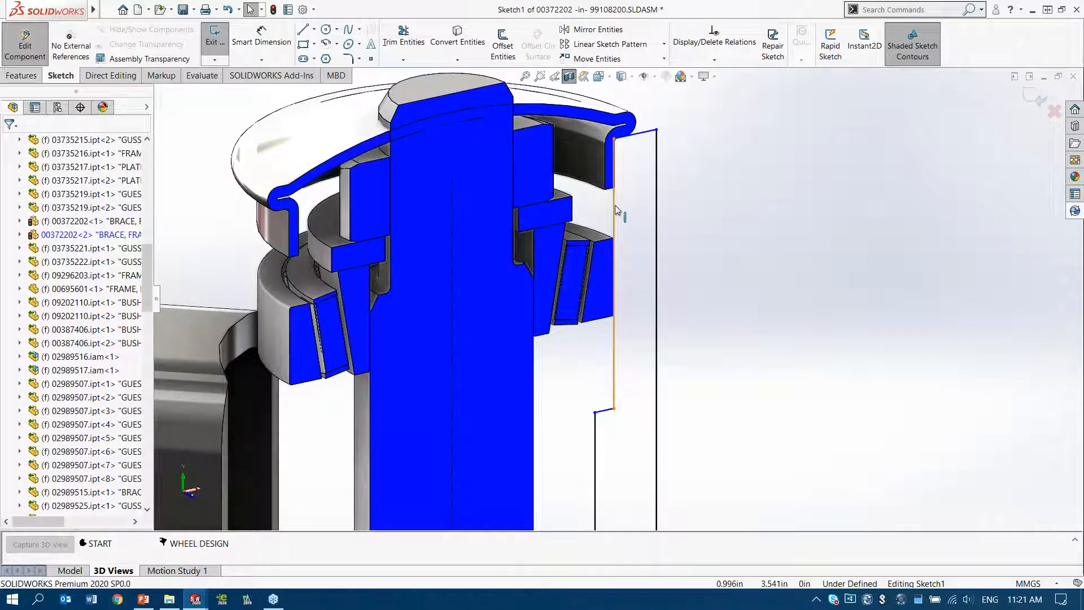
left_click(616, 210)
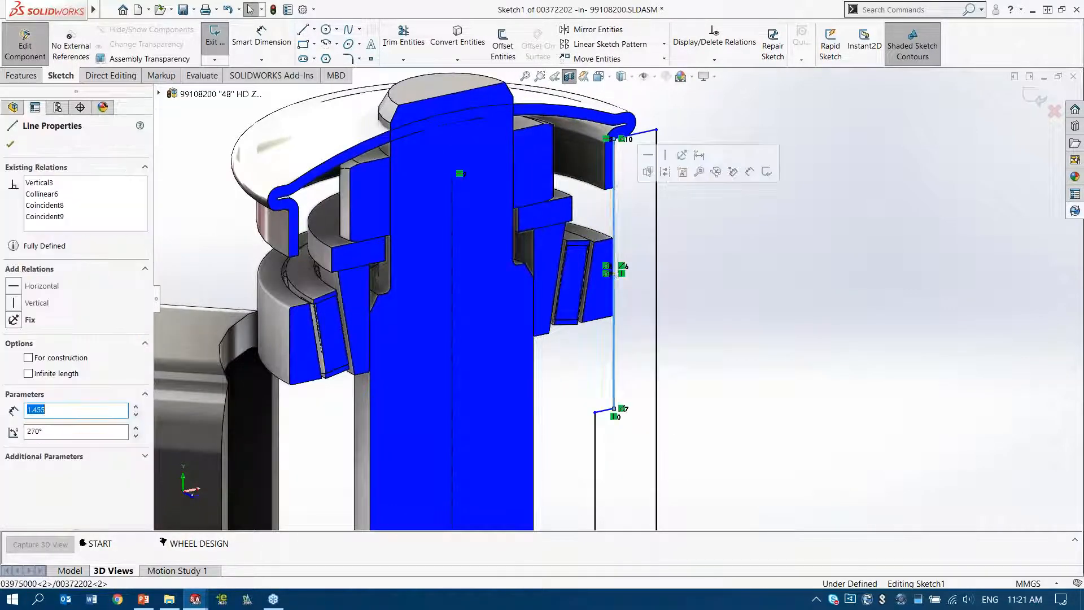
left_click(699, 153)
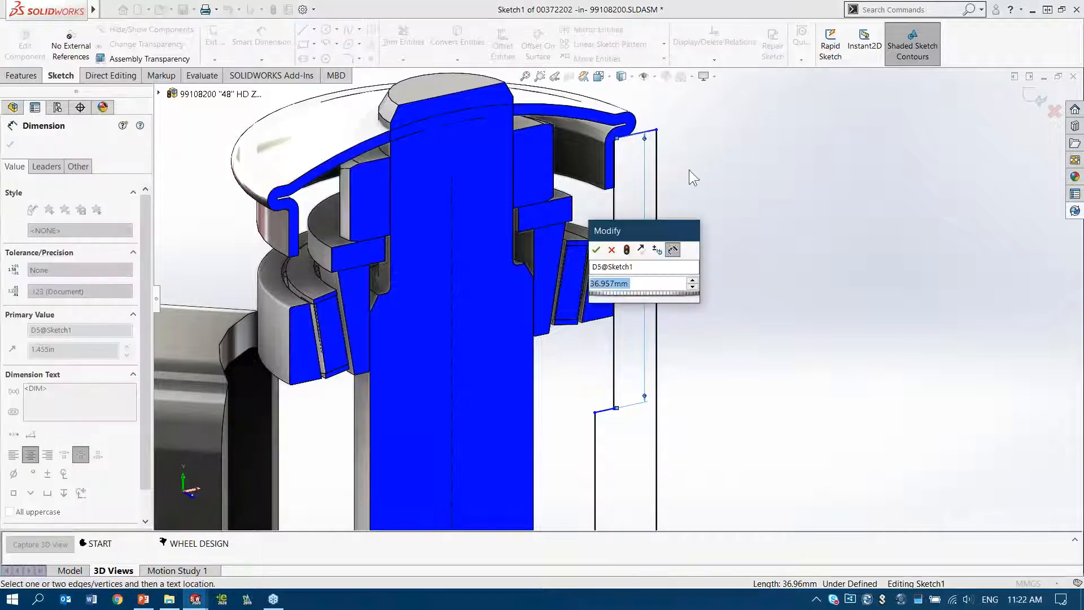
left_click(610, 249)
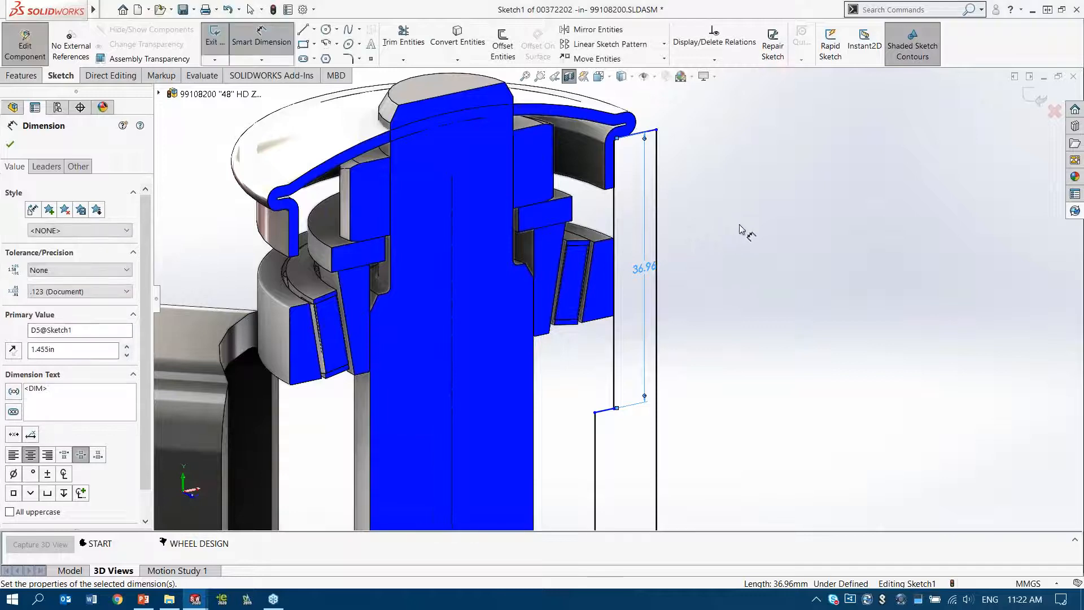
Move the bore's short horizontal shoulder line up towards the upper bearing and make it collinear with the bearing's lower edge.
key("Escape")
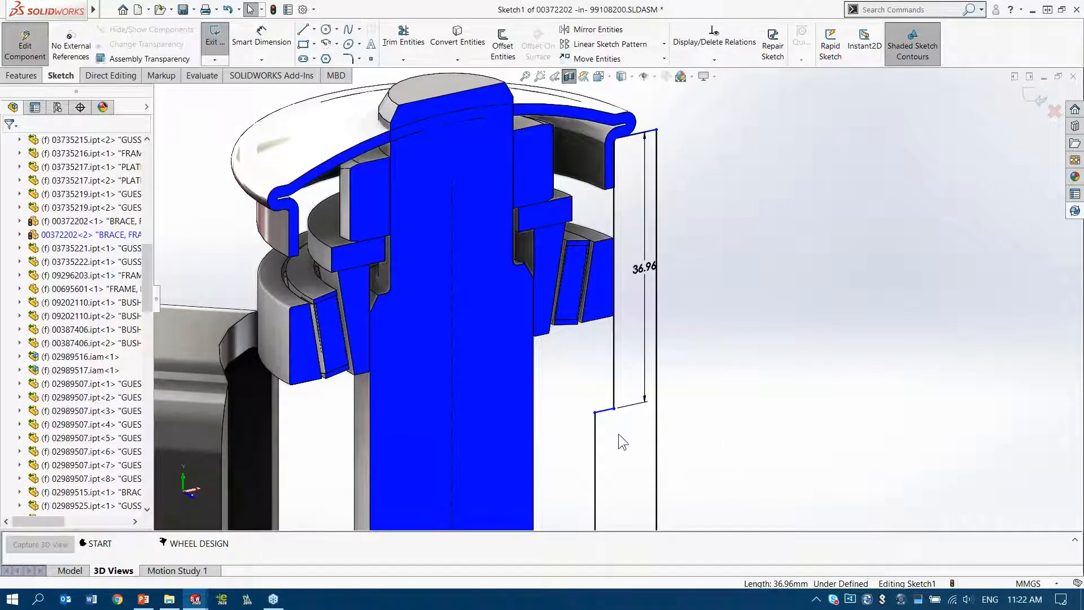
left_click_drag(604, 402, 607, 356)
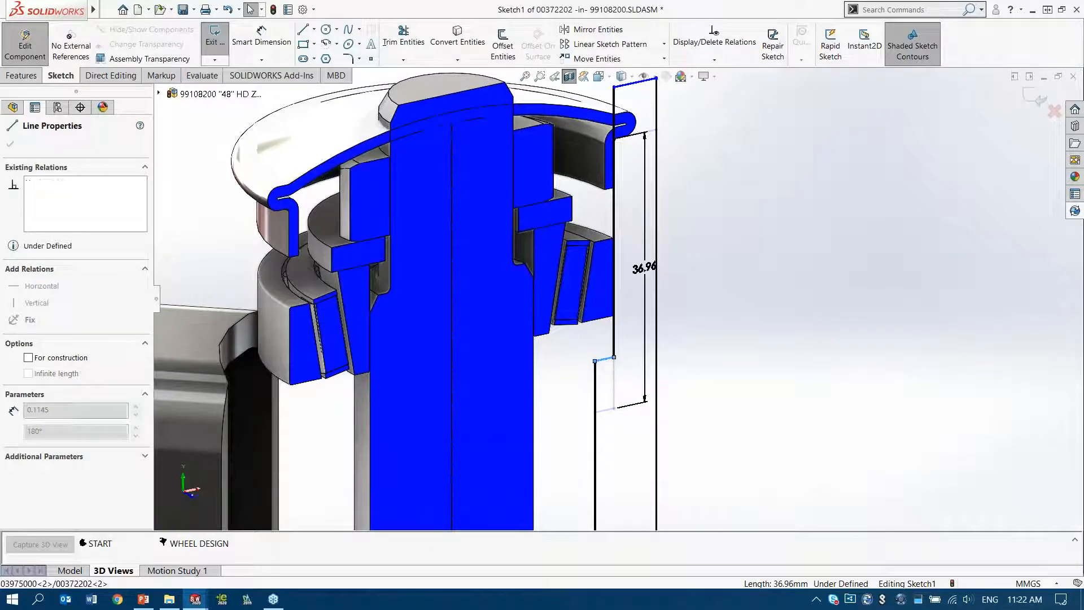
middle_click_drag(606, 349, 594, 434)
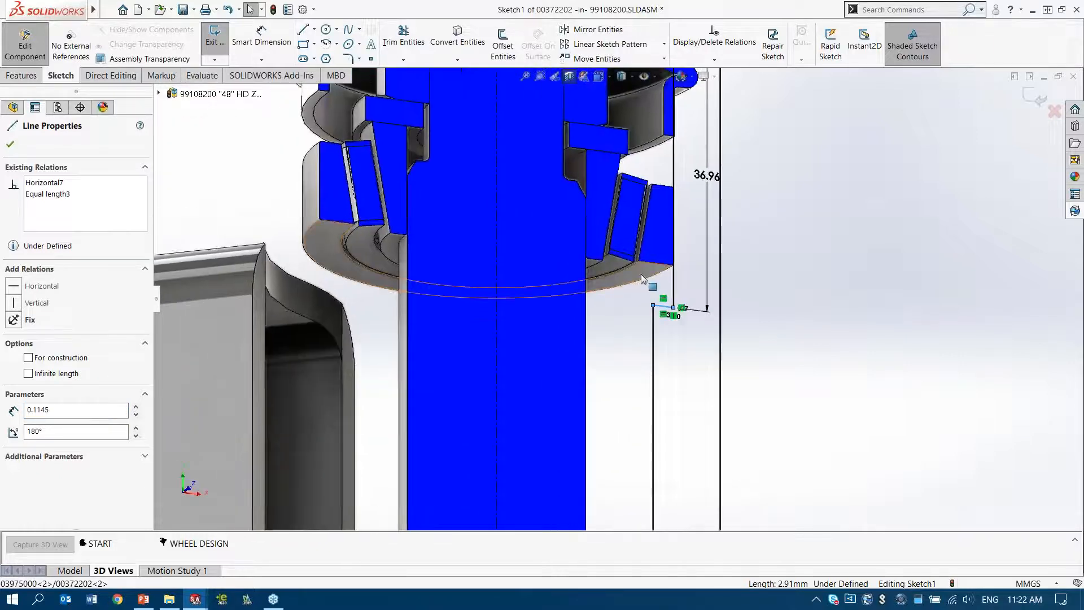
scroll(646, 277, "down", 5)
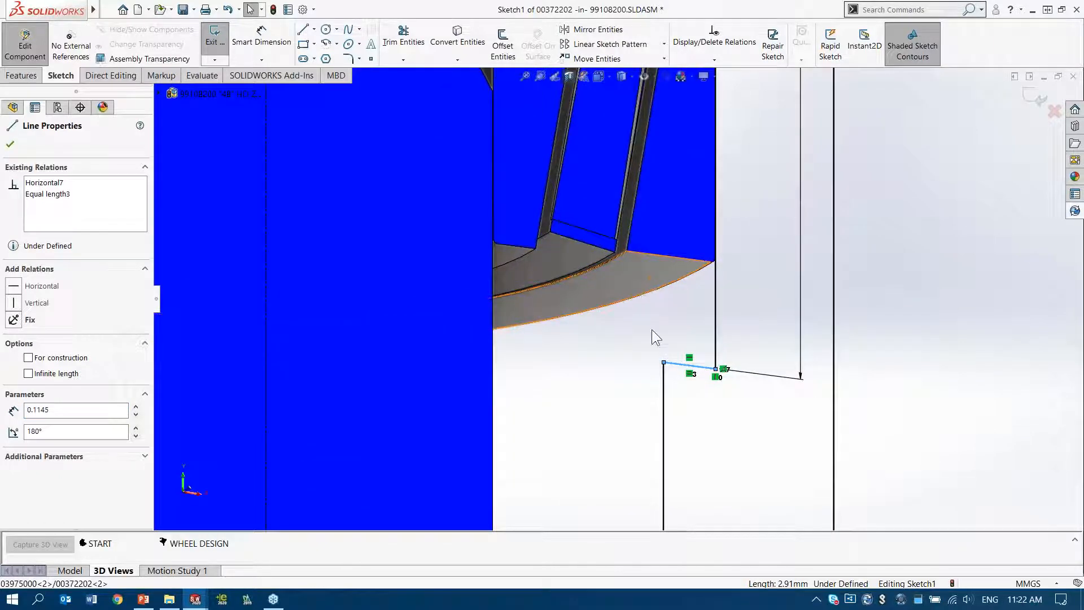
left_click(623, 255, "ctrl")
left_click(623, 255, "ctrl")
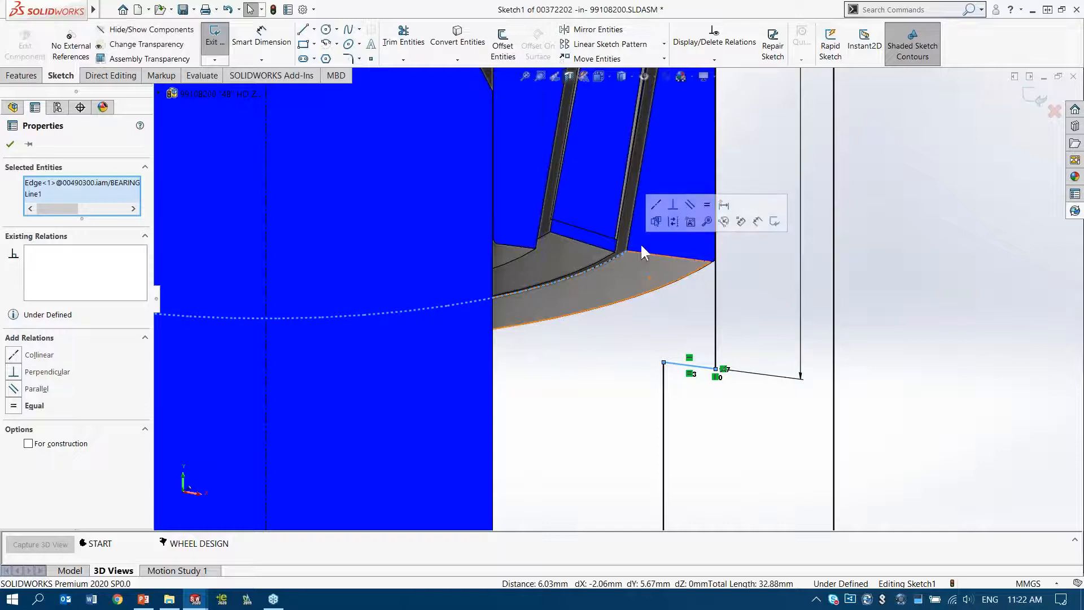
left_click(659, 205)
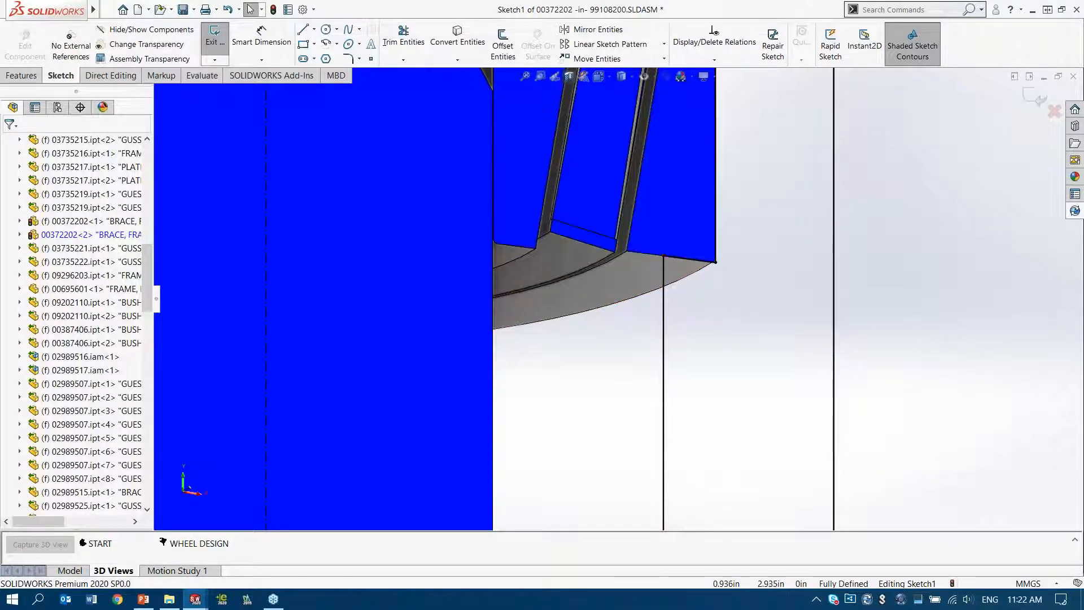
Exit the tube's revolve sketch and finish editing the tube component to return to the mower assembly.
scroll(693, 266, "up", 5)
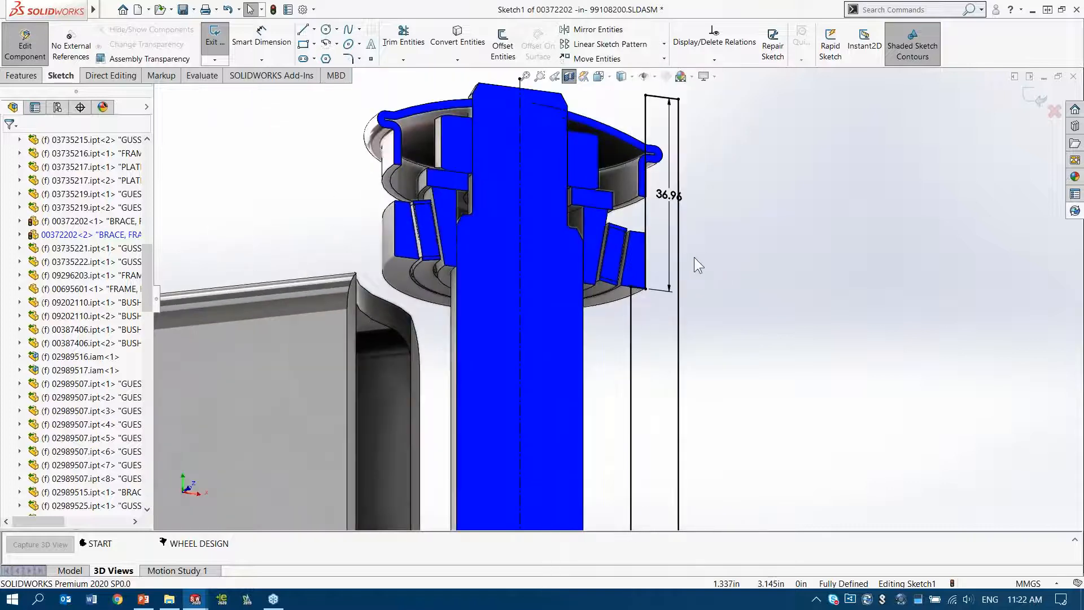
middle_click_drag(700, 259, 711, 290, "ctrl")
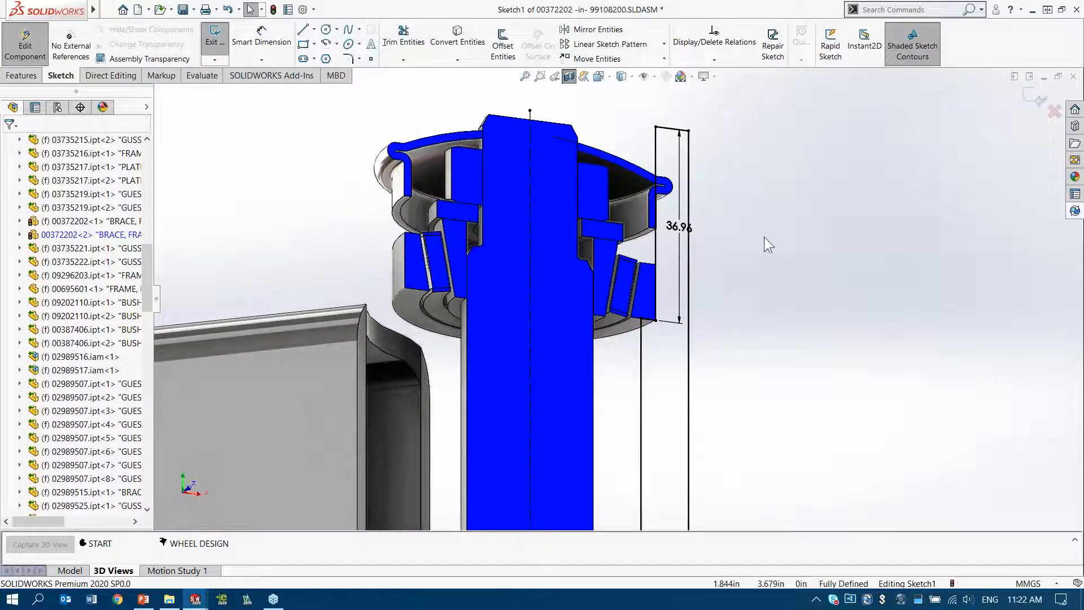
key("d")
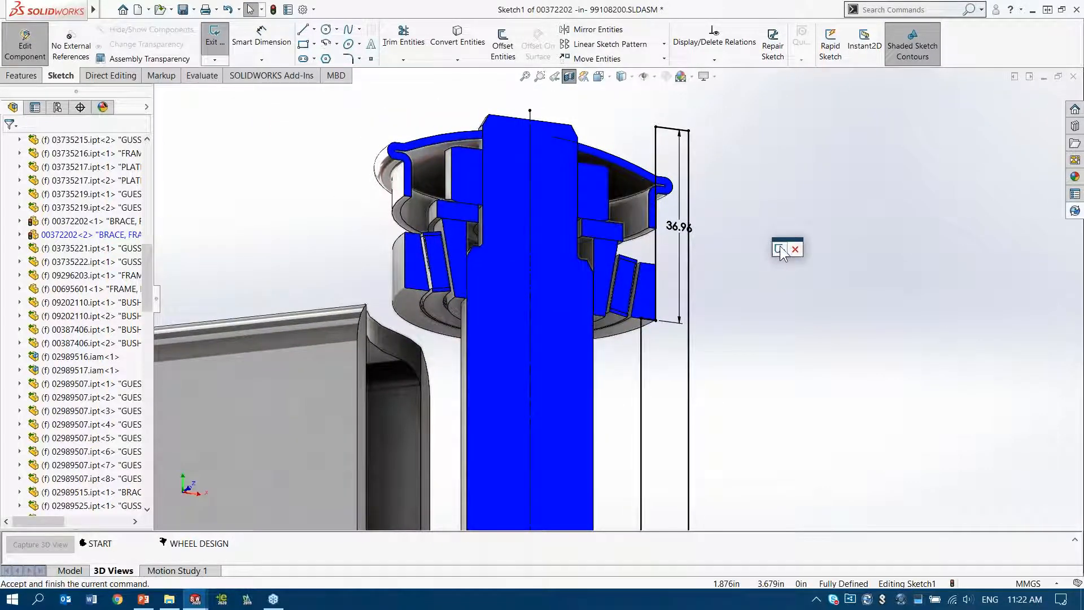
left_click(779, 249)
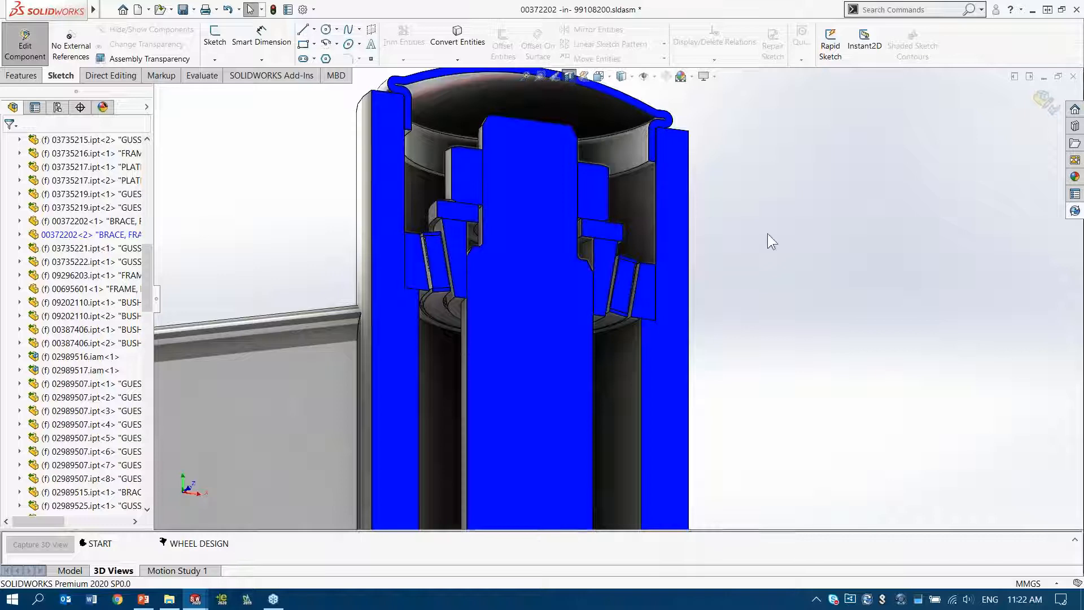
left_click(767, 232)
left_click(777, 242)
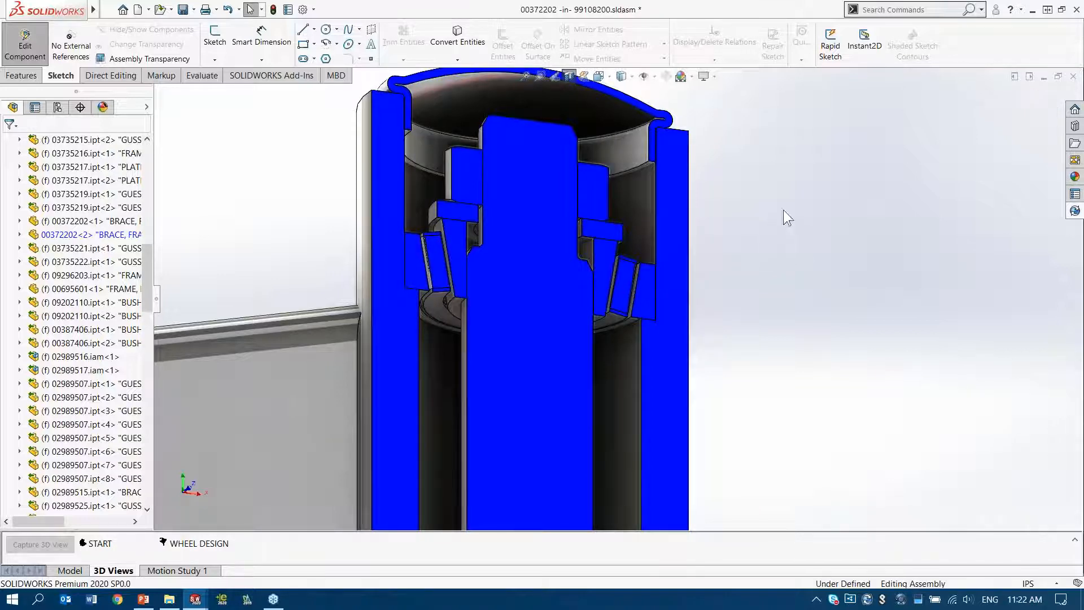
Inspect the rebuilt caster tube around the bearings and shaft, and turn off the assembly's section view.
middle_click_drag(682, 148, 610, 230)
scroll(610, 230, "up", 3)
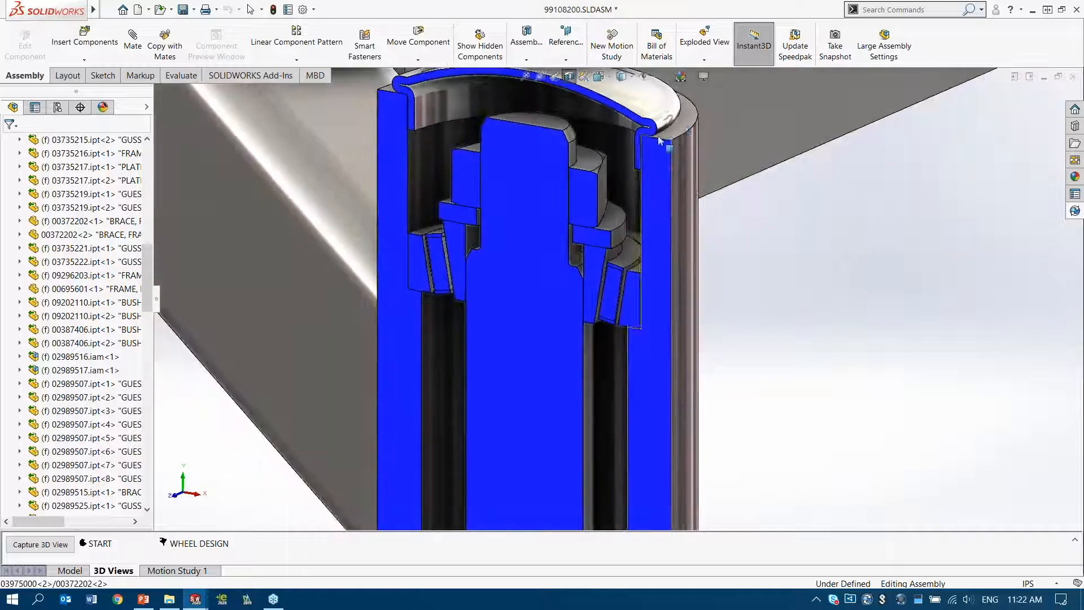
scroll(804, 215, "up", 3)
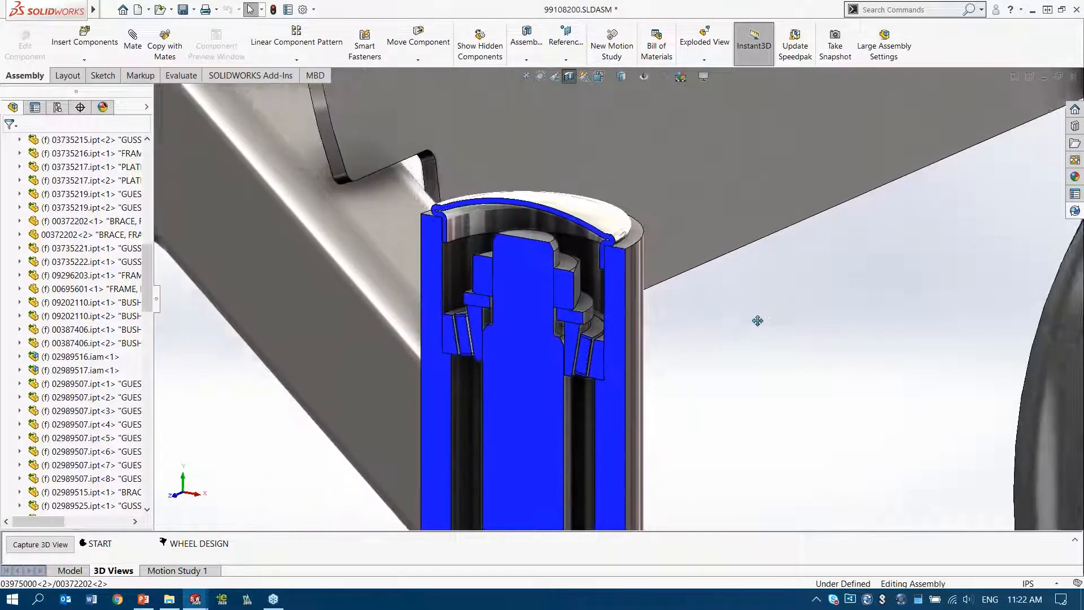
scroll(753, 320, "up", 2)
scroll(750, 321, "up", 5)
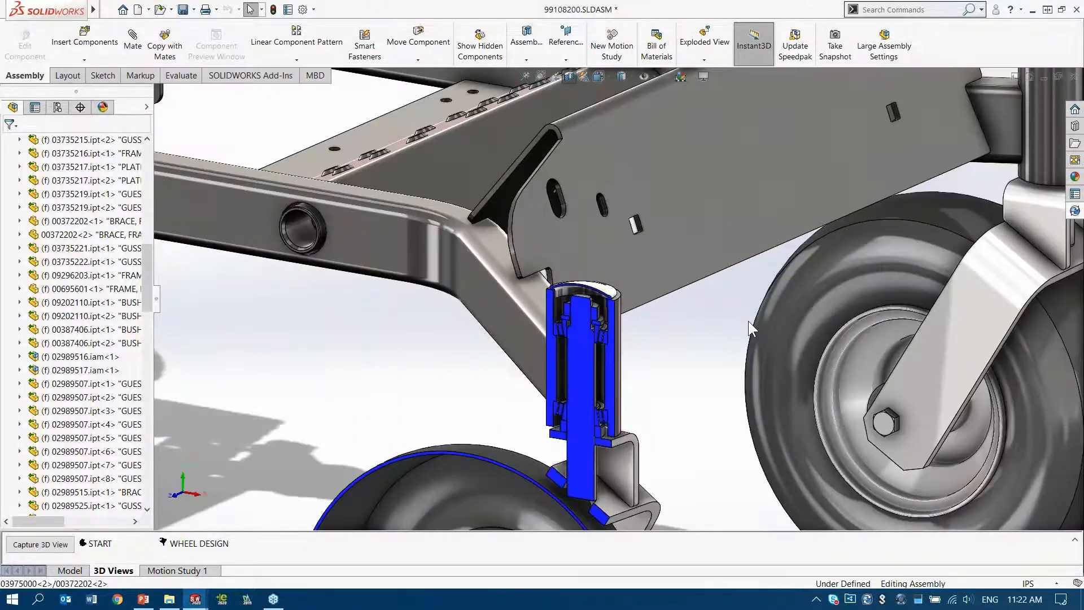
middle_click_drag(745, 301, 606, 306, "ctrl")
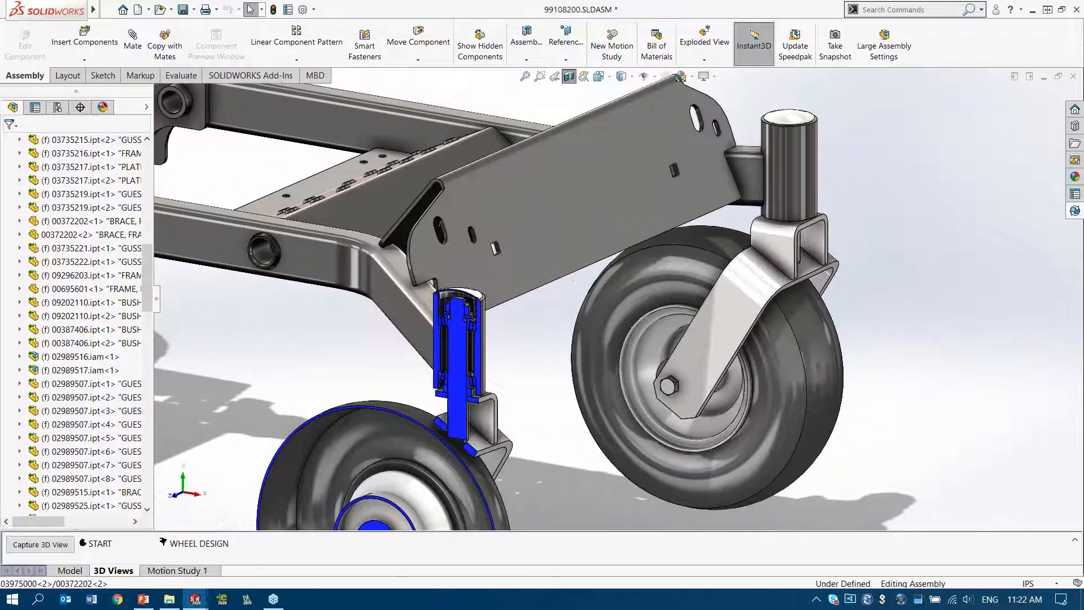
left_click(569, 79)
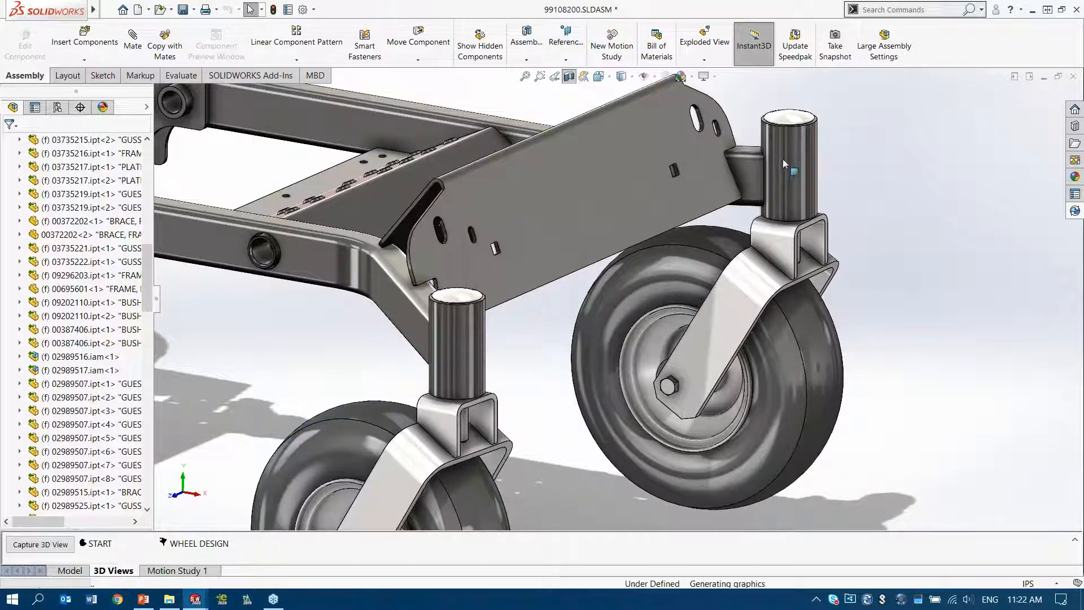
scroll(584, 364, "up", 1)
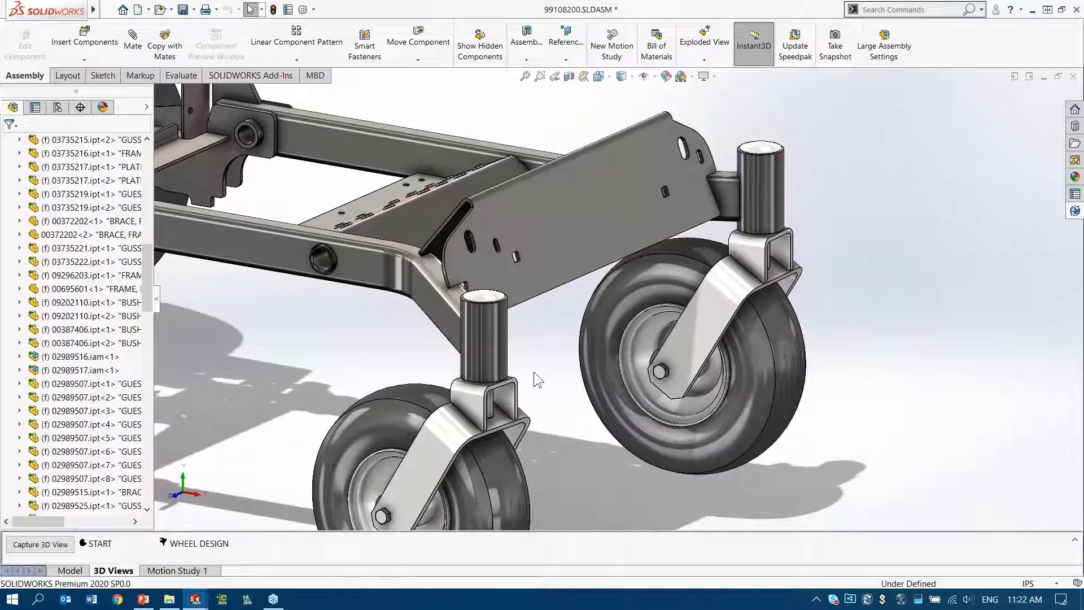
left_click(143, 599)
key("Right")
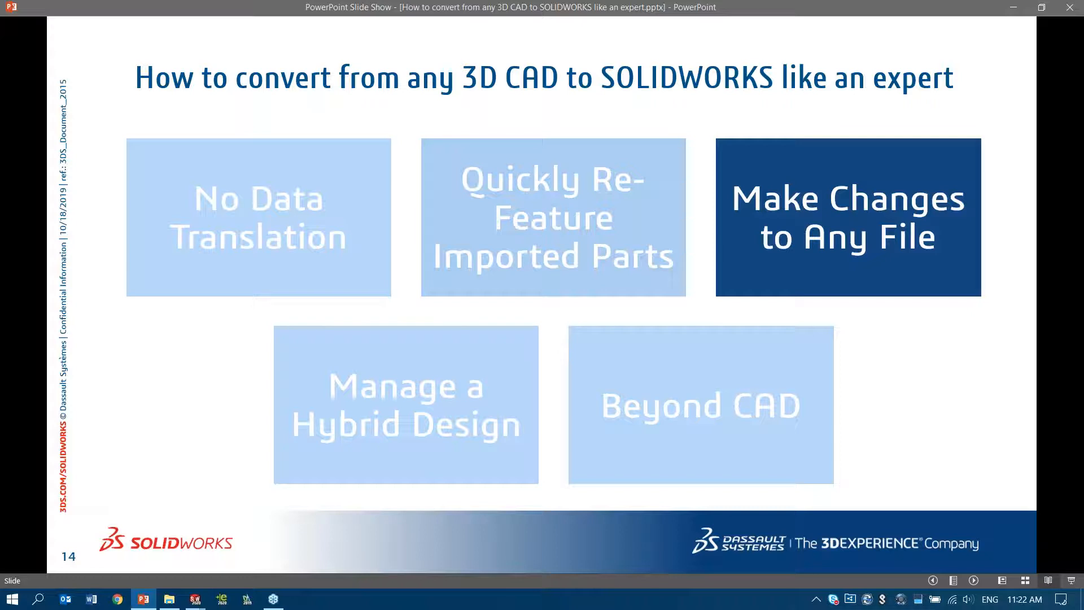
key("Left")
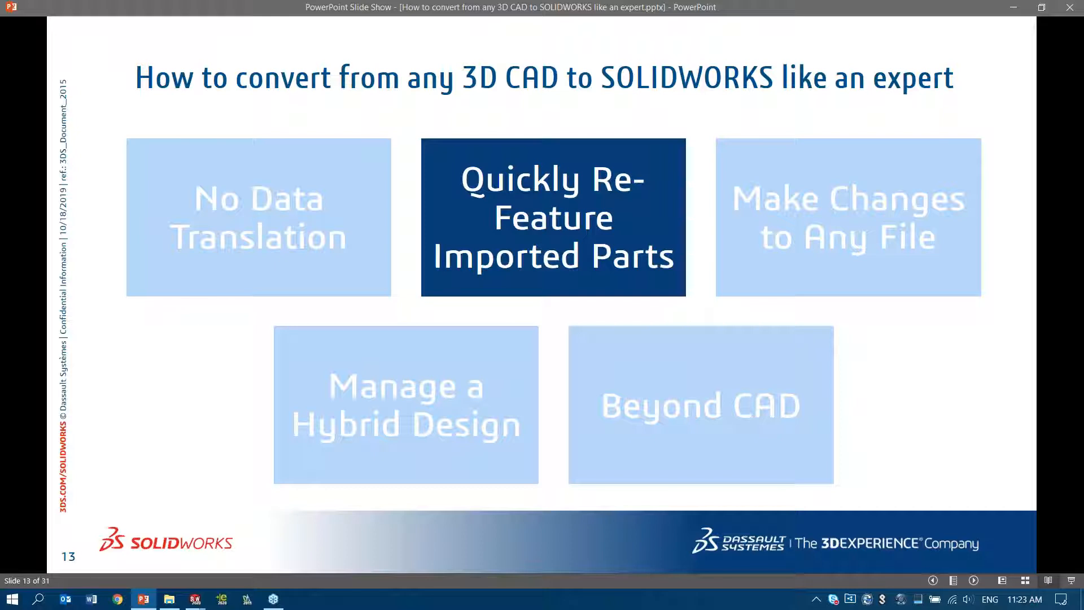
key("Right")
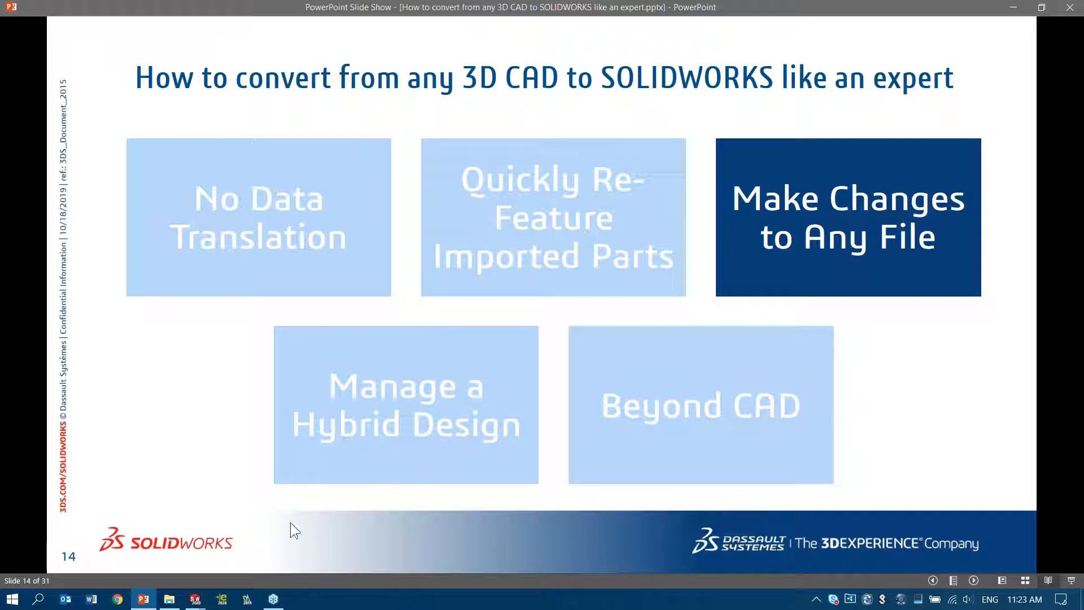
Switch back to the SOLIDWORKS mower assembly and open the bent frame tube 00695601 in its own window.
mouse_move(195, 599)
left_click(144, 548)
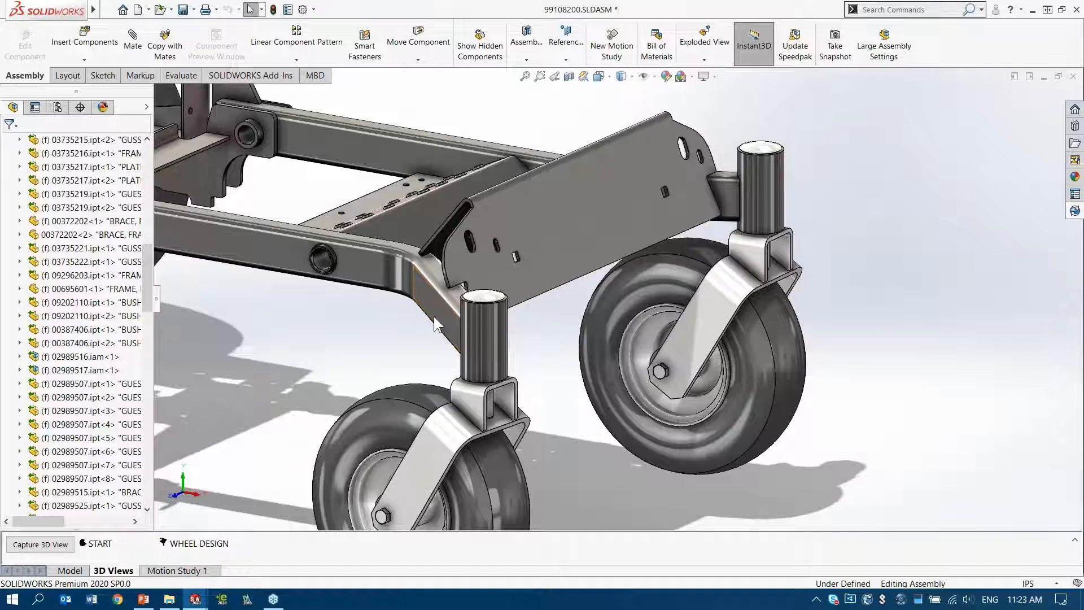
middle_click_drag(444, 307, 472, 322)
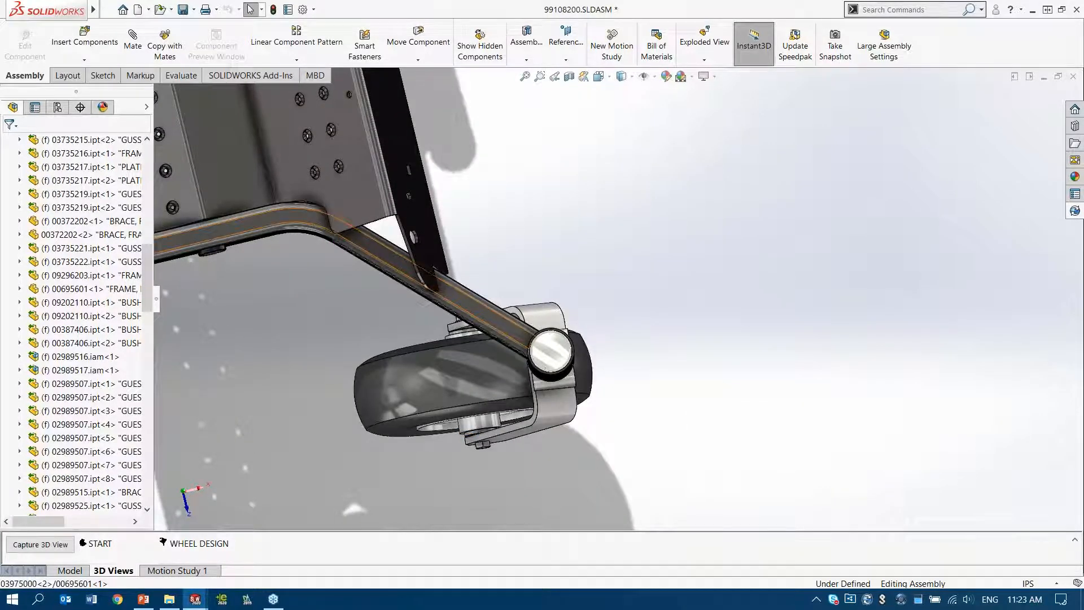
middle_click_drag(404, 299, 460, 323)
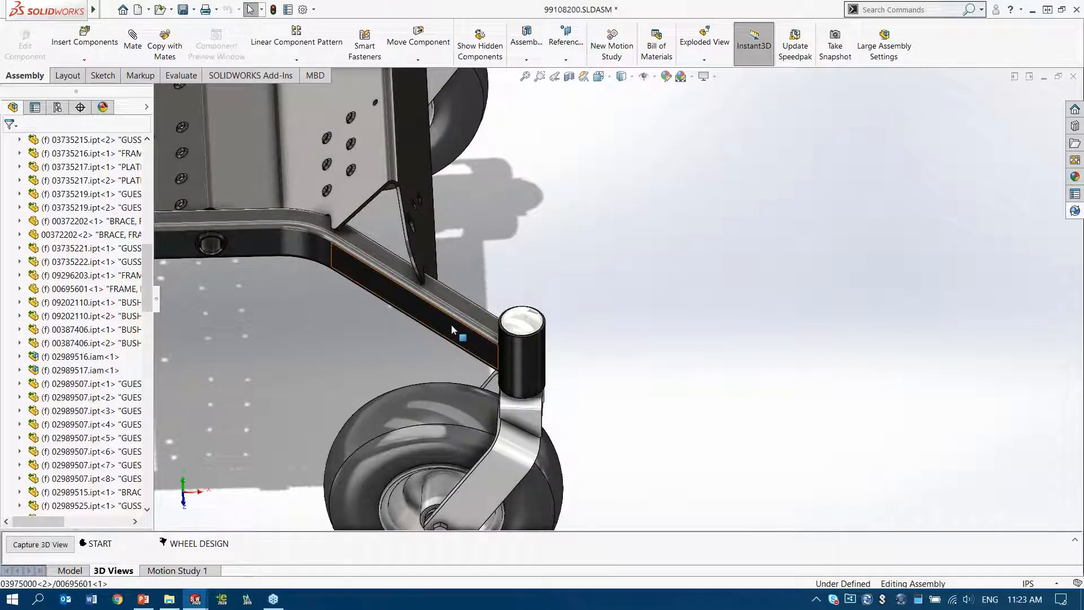
left_click(461, 323)
left_click(509, 258)
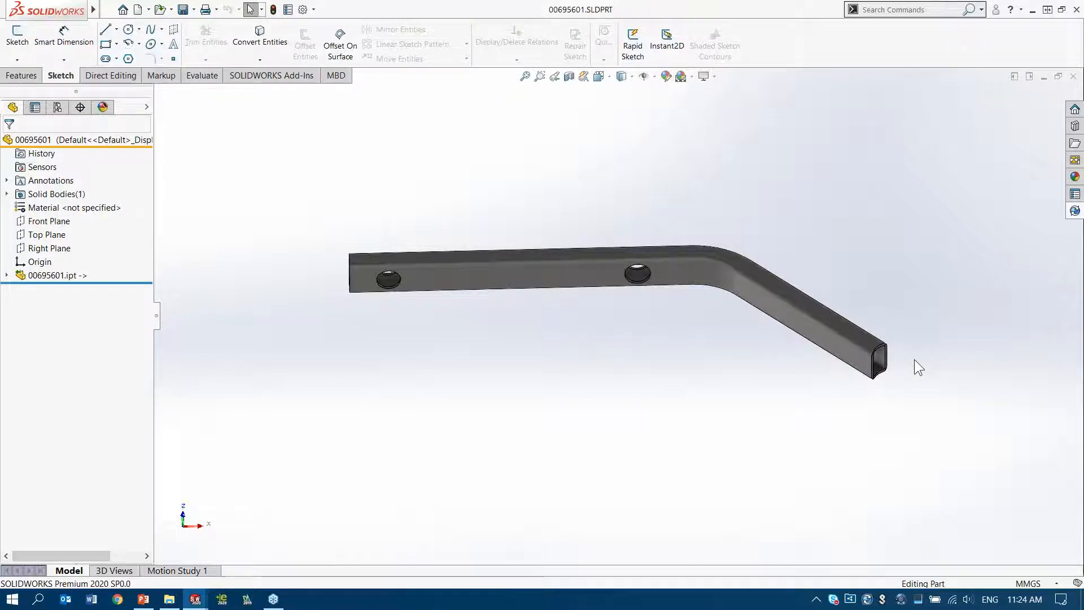
Shorten the frame tube's angled end with Move Face by translating its four end faces 50 mm inward along the tube's long edge.
scroll(900, 360, "down", 5)
scroll(741, 333, "down", 3)
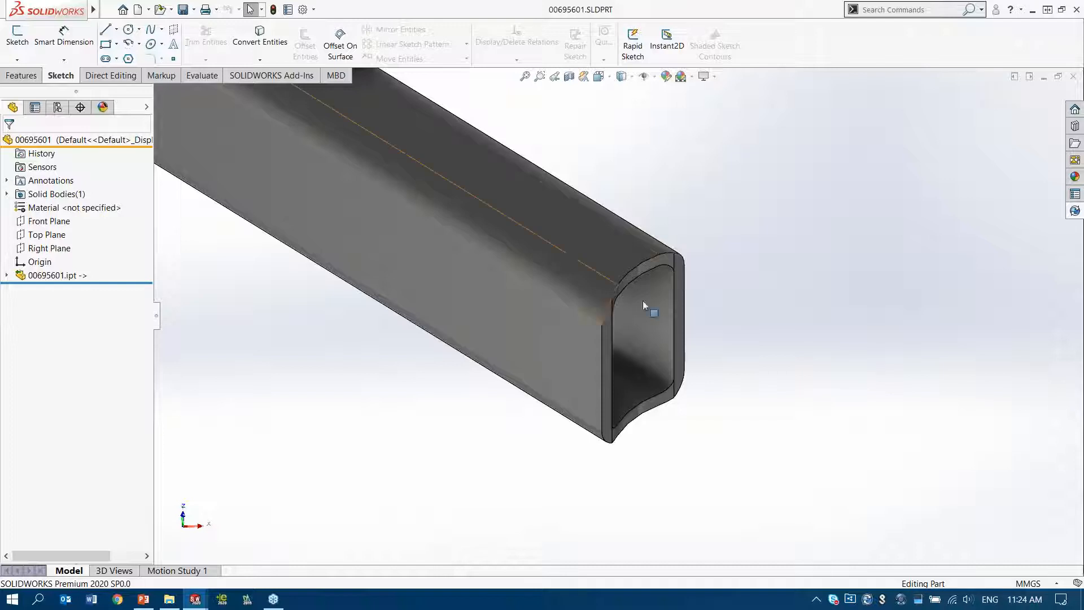
left_click(110, 76)
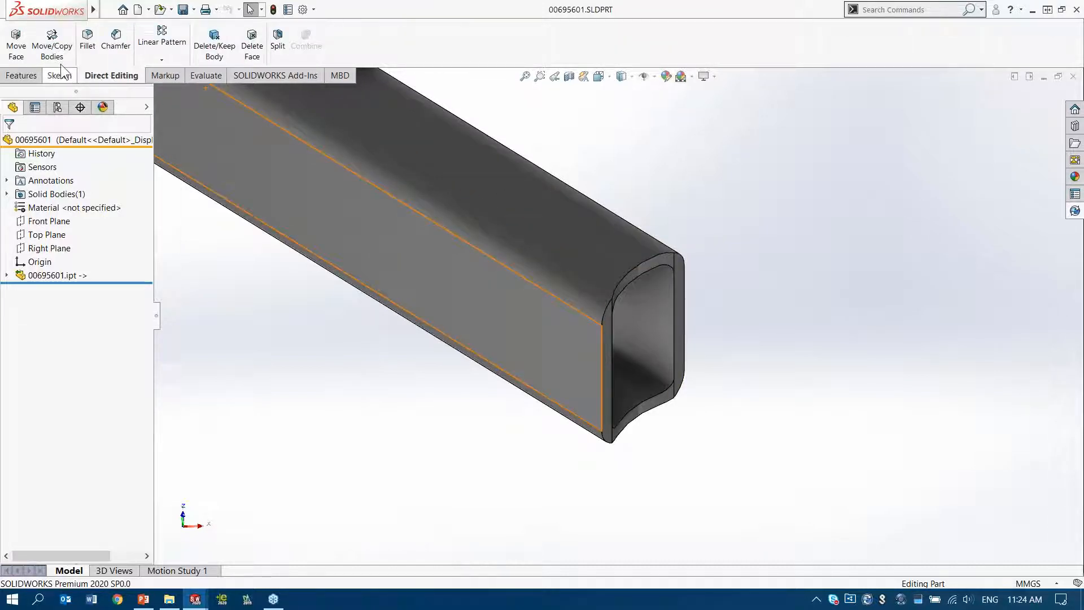
left_click(16, 44)
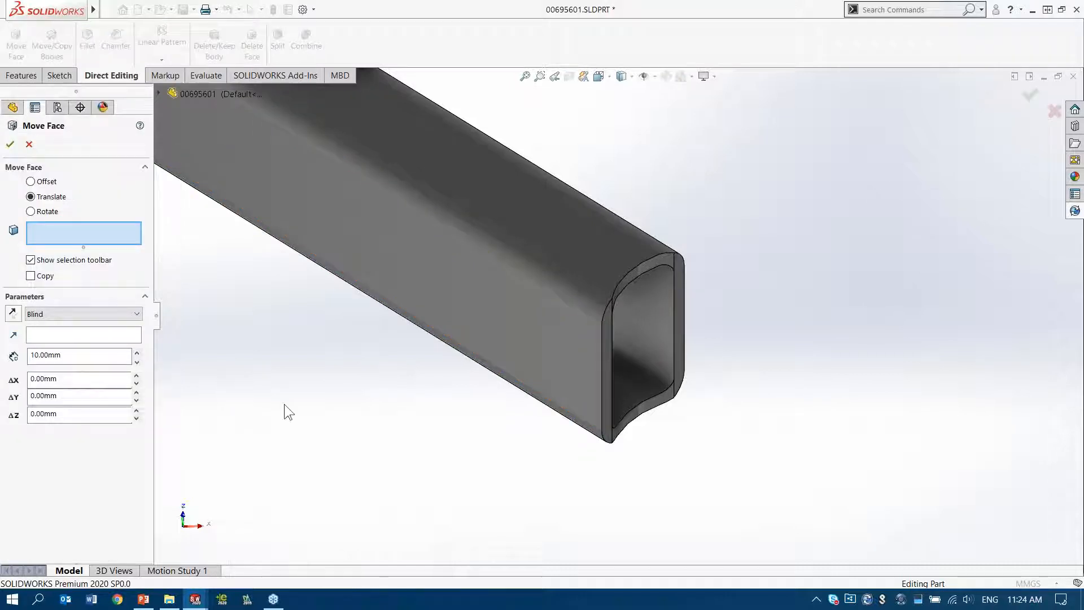
left_click_drag(509, 504, 776, 207)
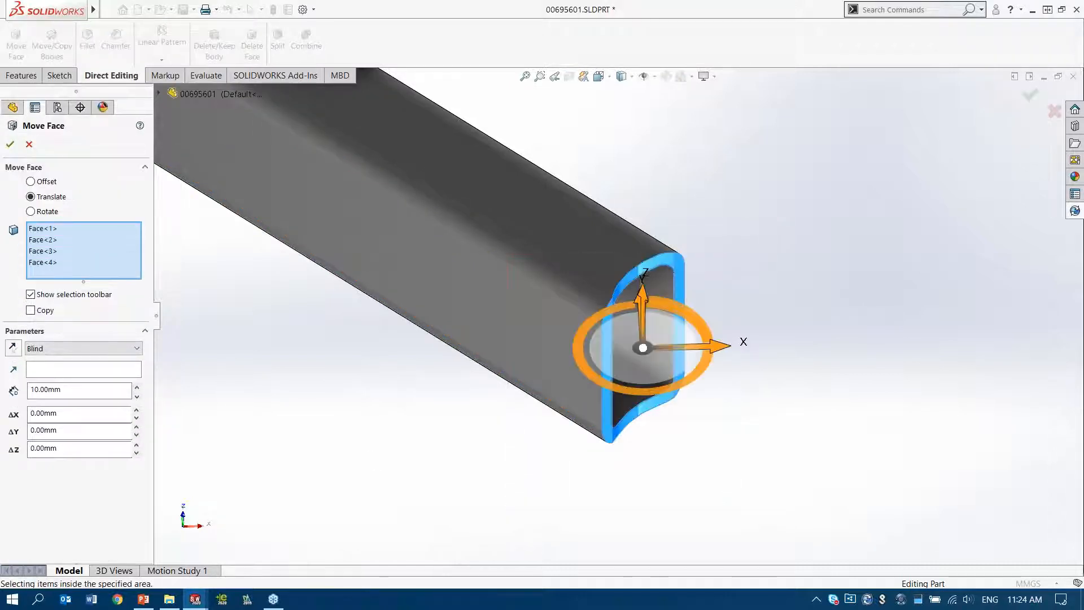
left_click(54, 370)
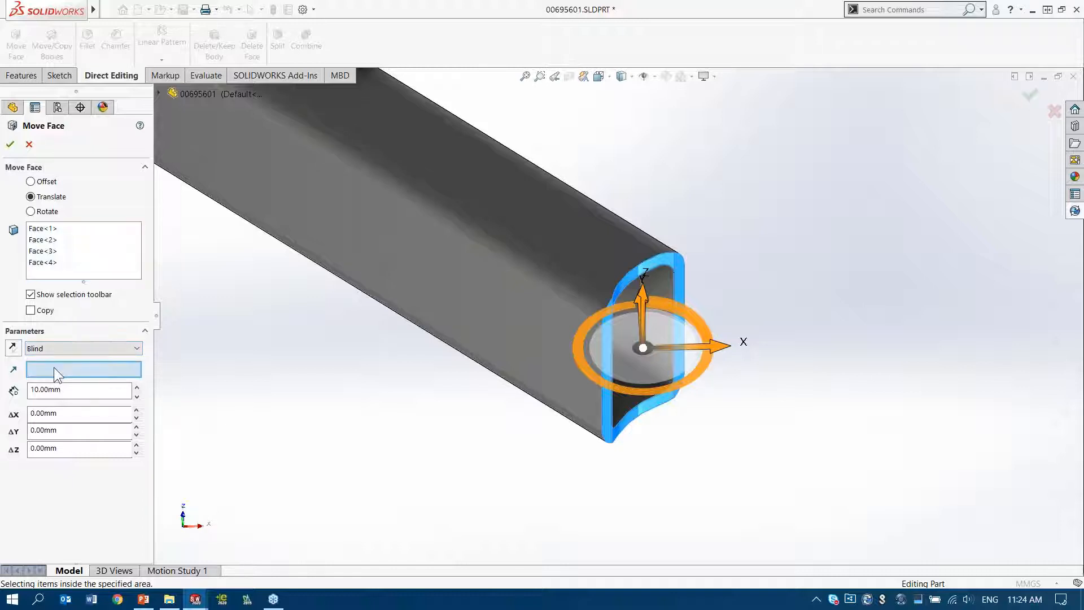
left_click(435, 221)
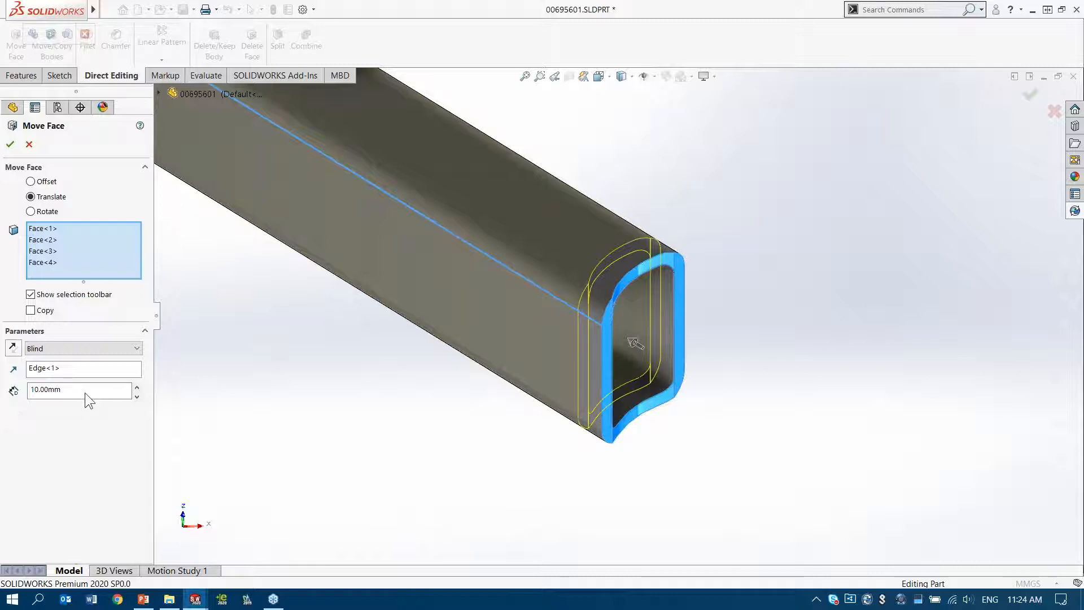
double_click(46, 390)
type("50")
key("Return")
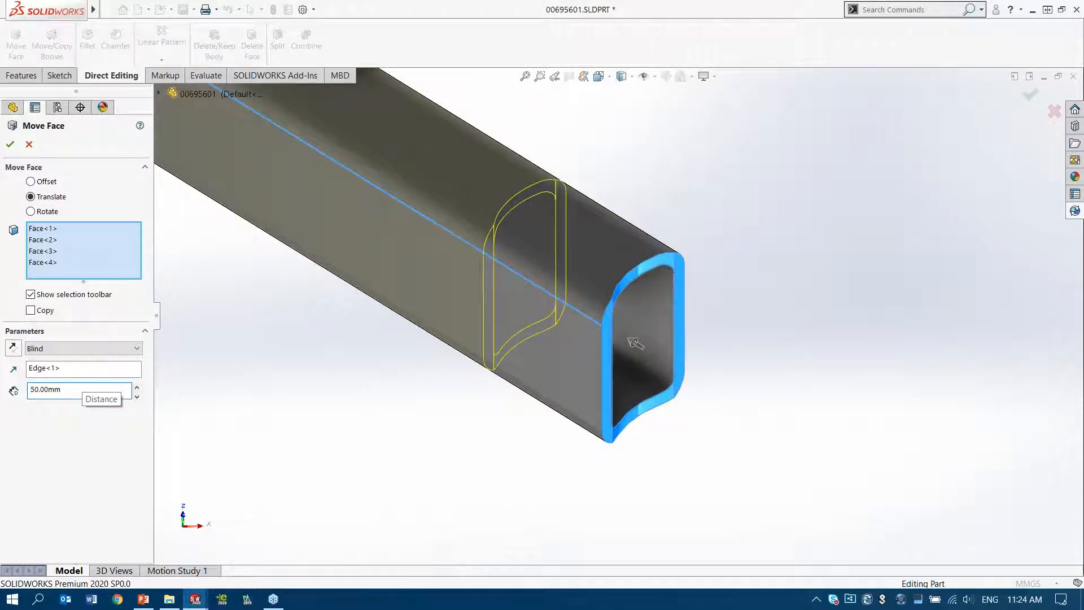
middle_click_drag(218, 283, 392, 383, "ctrl")
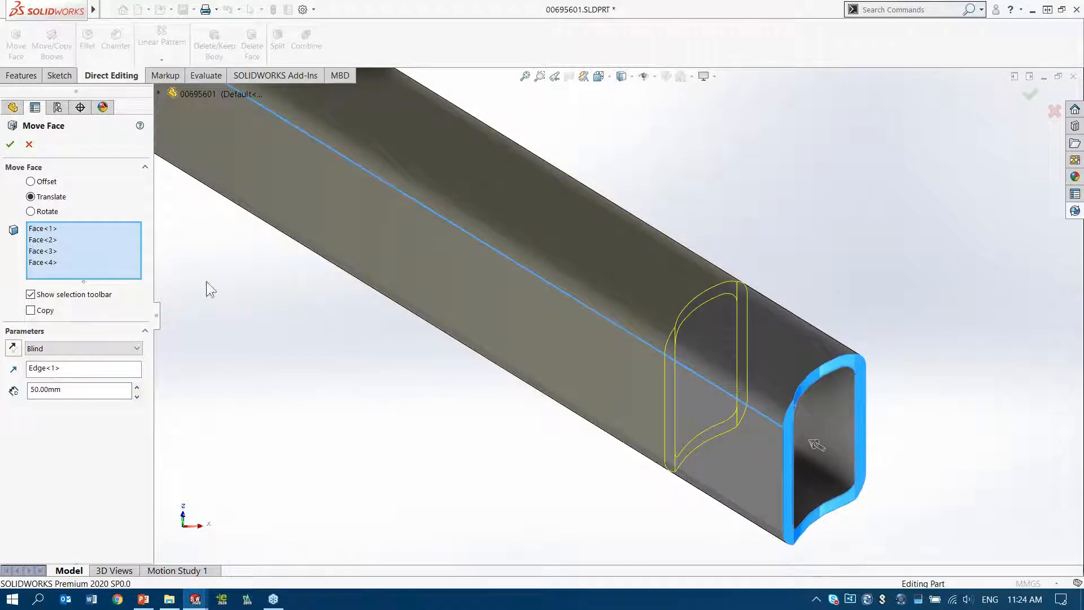
left_click(10, 144)
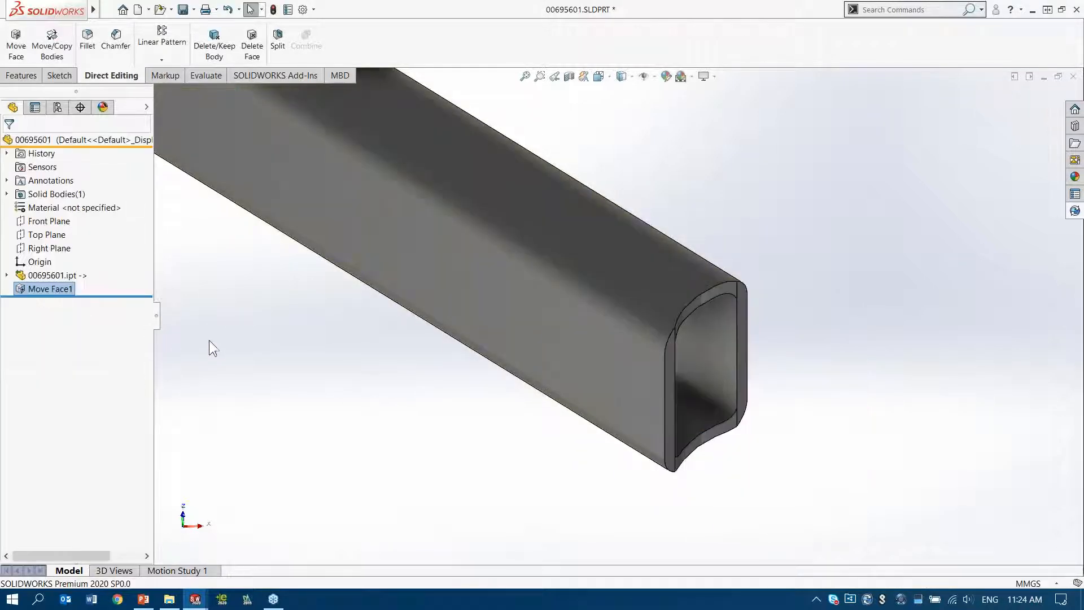
left_click(229, 354)
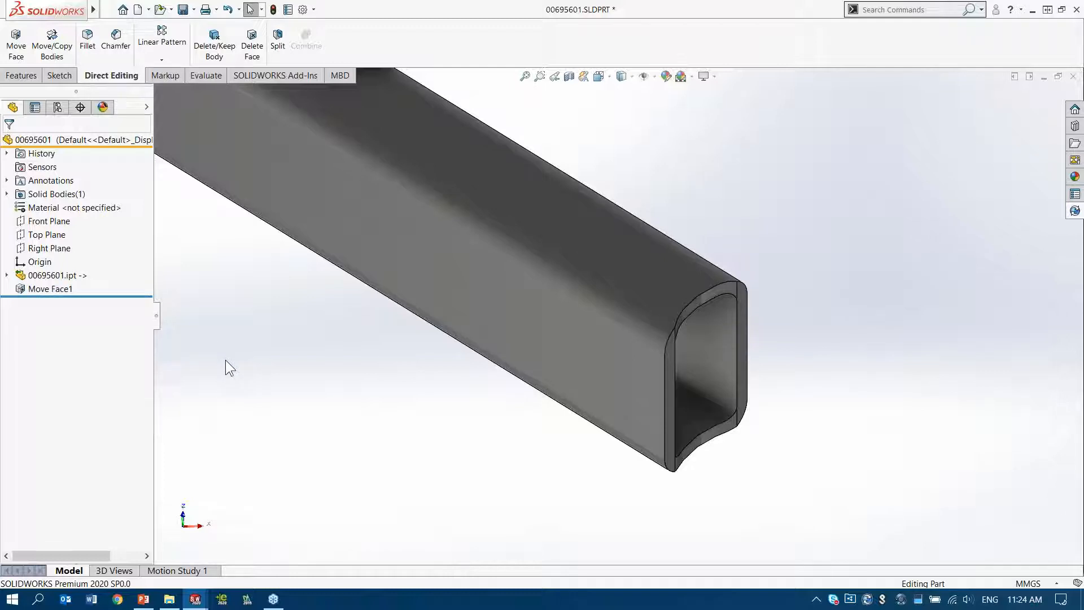
key("f")
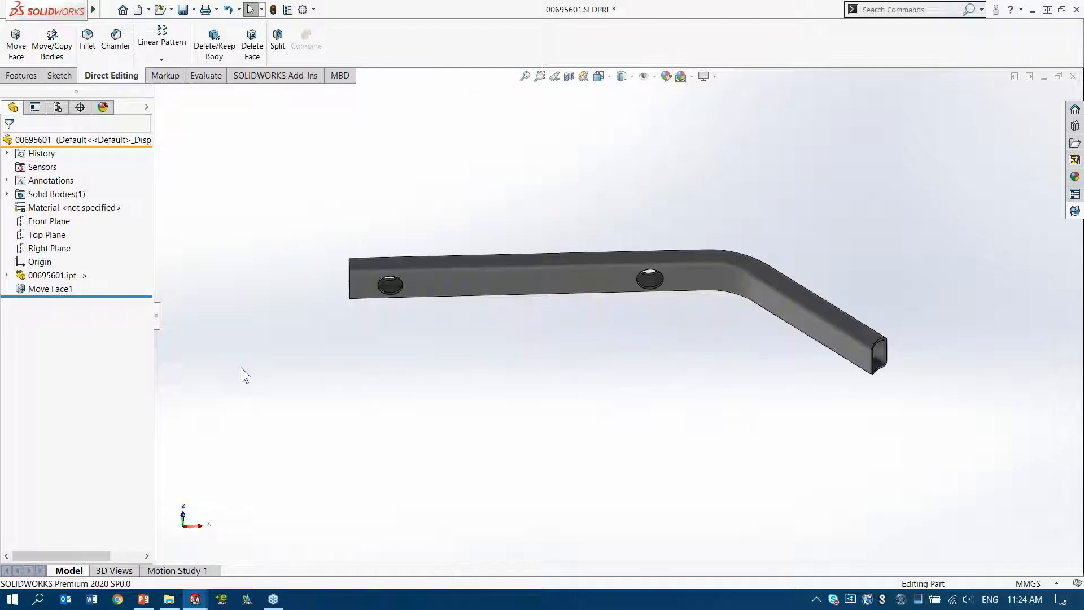
Check the shortened frame tube, close part 00695601 with its changes saved, and return to the mower assembly.
mouse_move(666, 368)
middle_mouse_down()
mouse_move(656, 350)
mouse_move(646, 364)
mouse_move(669, 364)
middle_mouse_up()
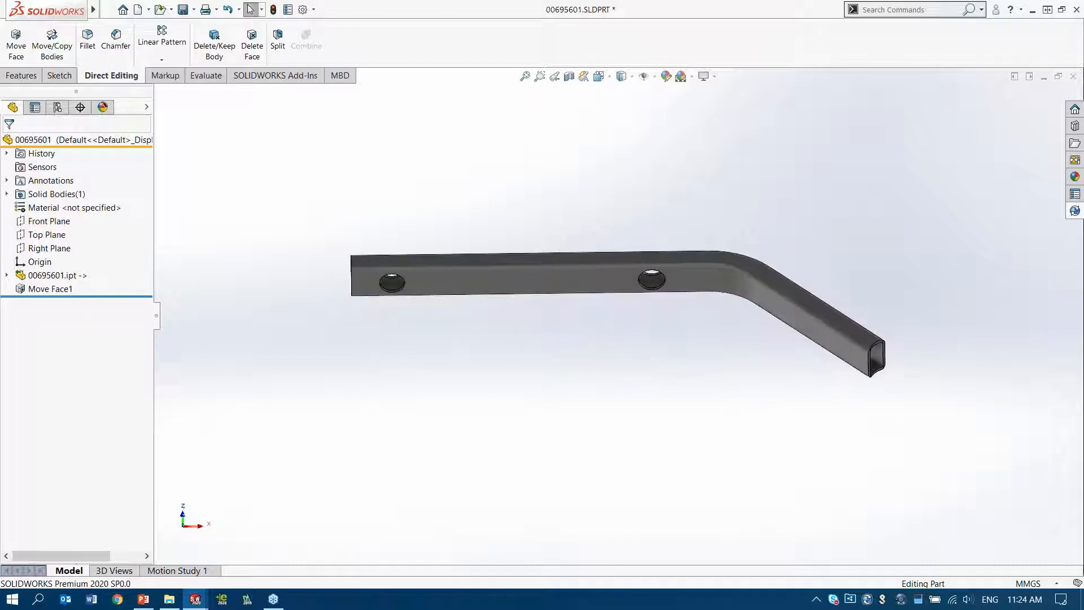
scroll(724, 305, "down", 1)
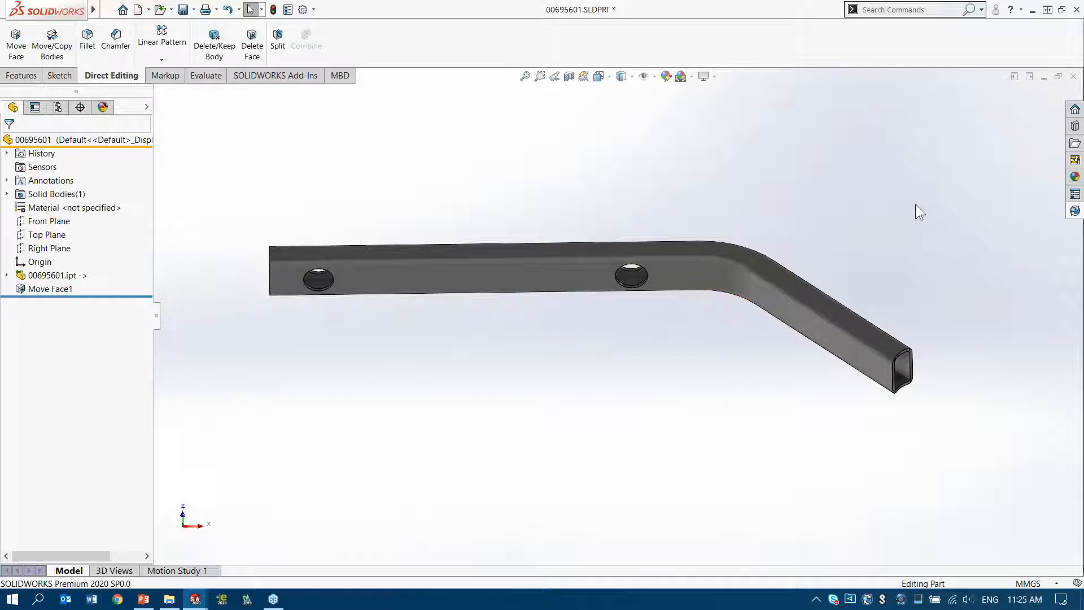
left_click(1074, 76)
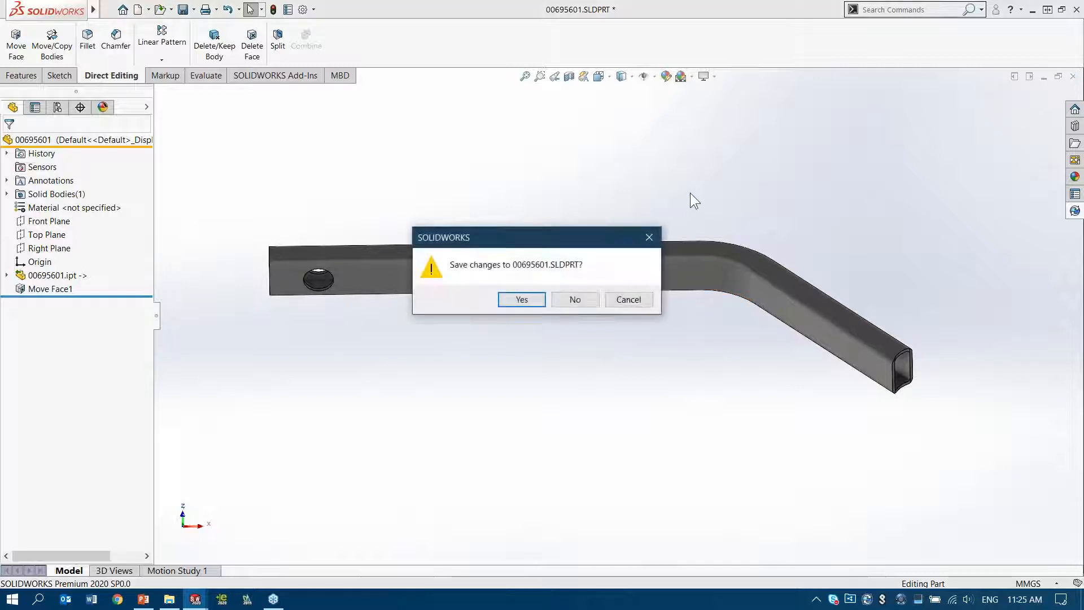
left_click(530, 294)
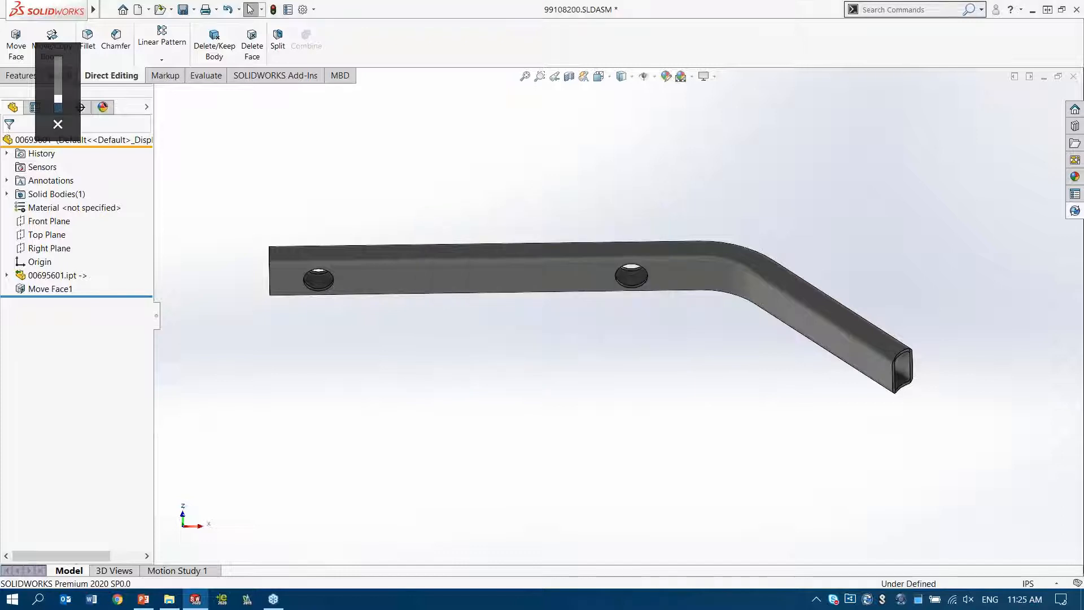
Set the Move Face distance of frame tube 00695601 to 4 in within the assembly and regenerate the model.
middle_click_drag(502, 350, 762, 325)
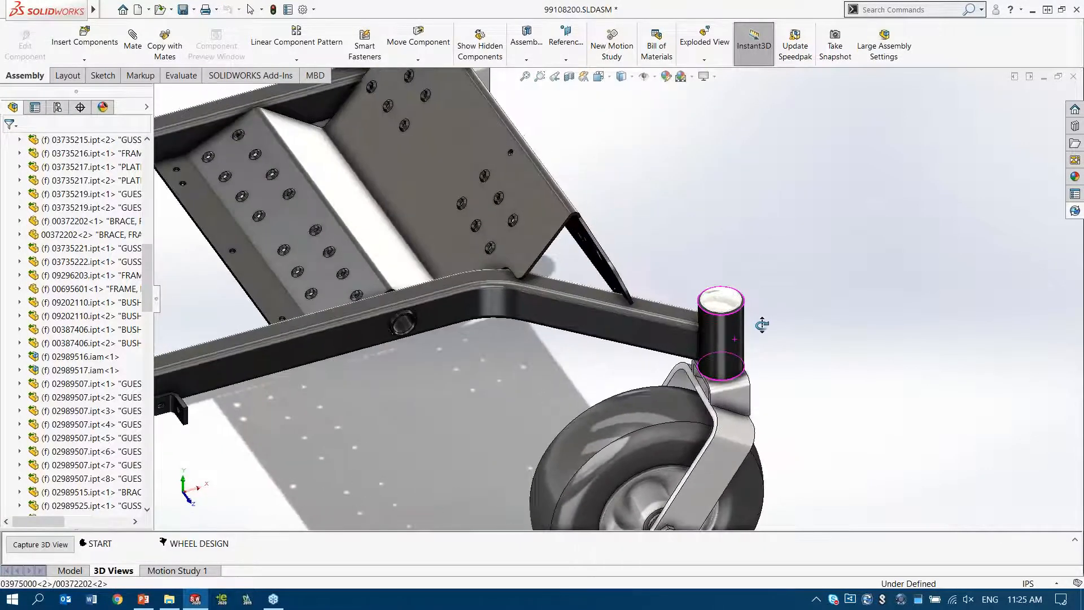
scroll(666, 338, "down", 3)
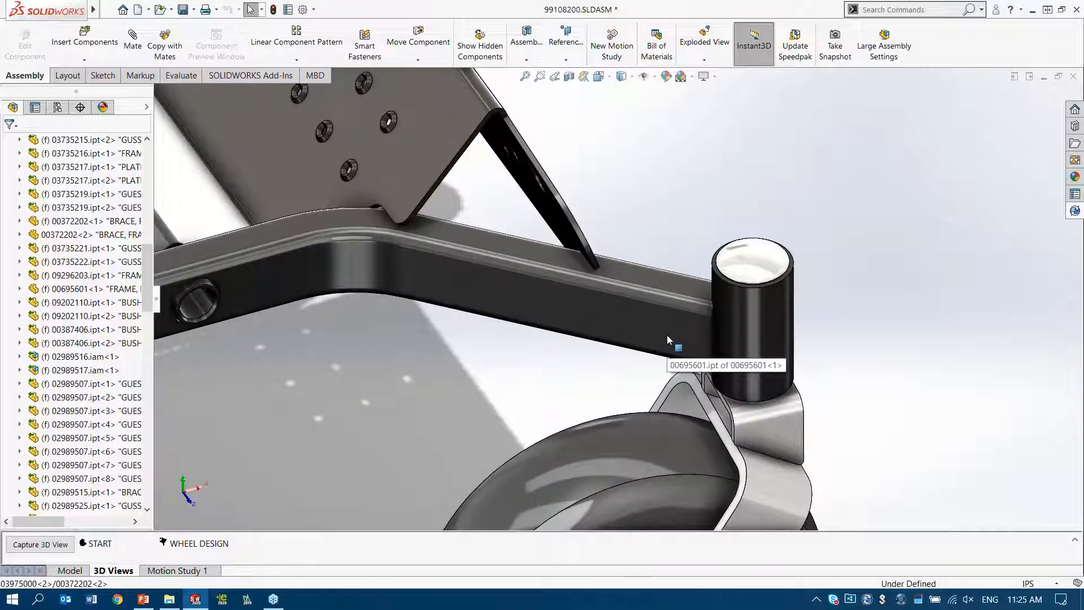
middle_click_drag(667, 334, 734, 286, "ctrl")
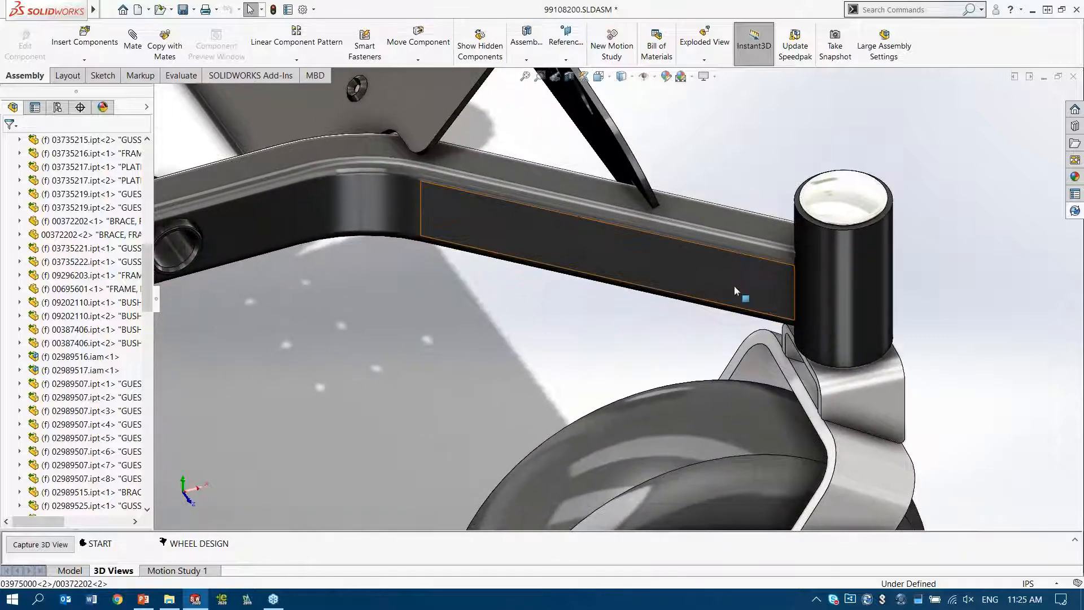
left_click(701, 273)
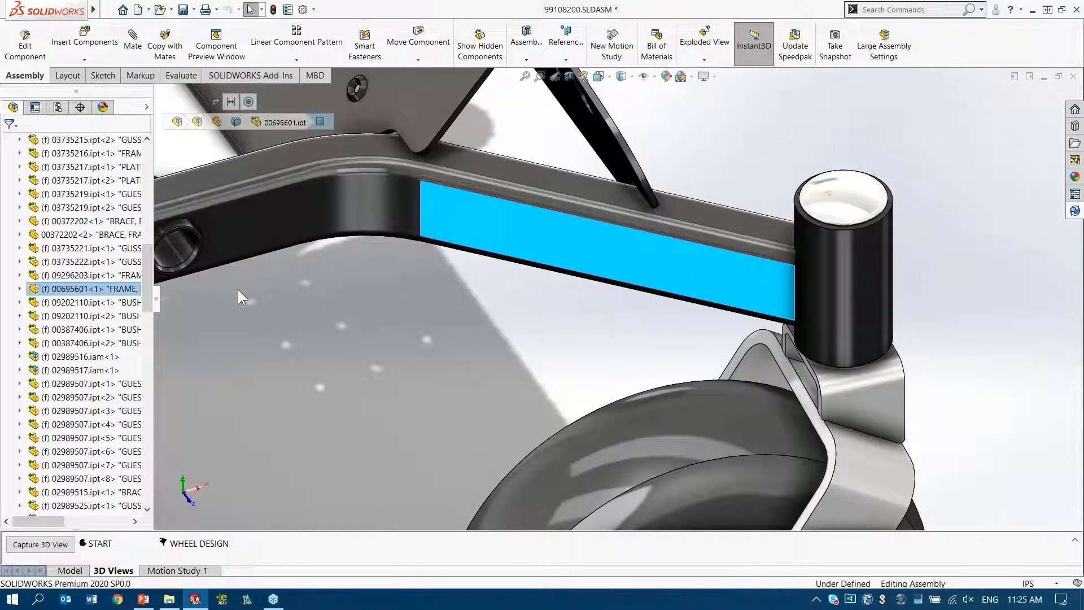
left_click(19, 288)
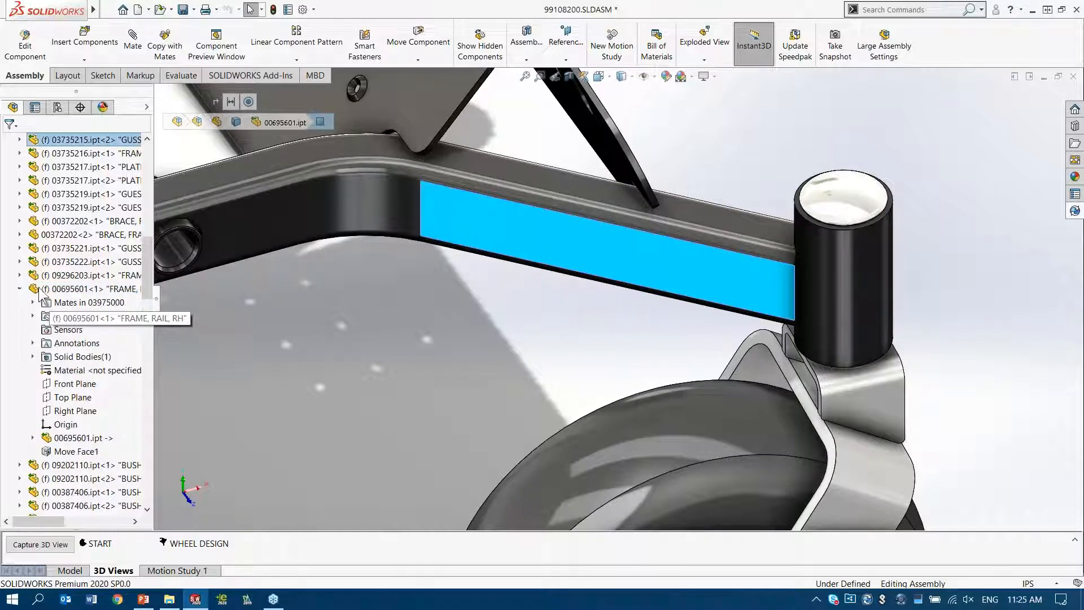
left_click(49, 452)
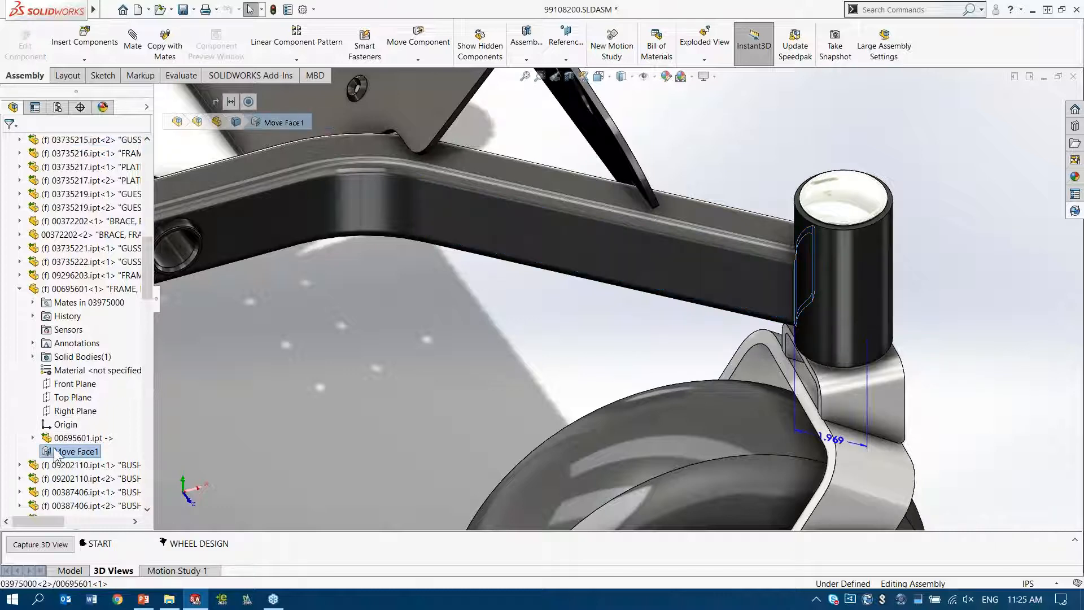
double_click(842, 446)
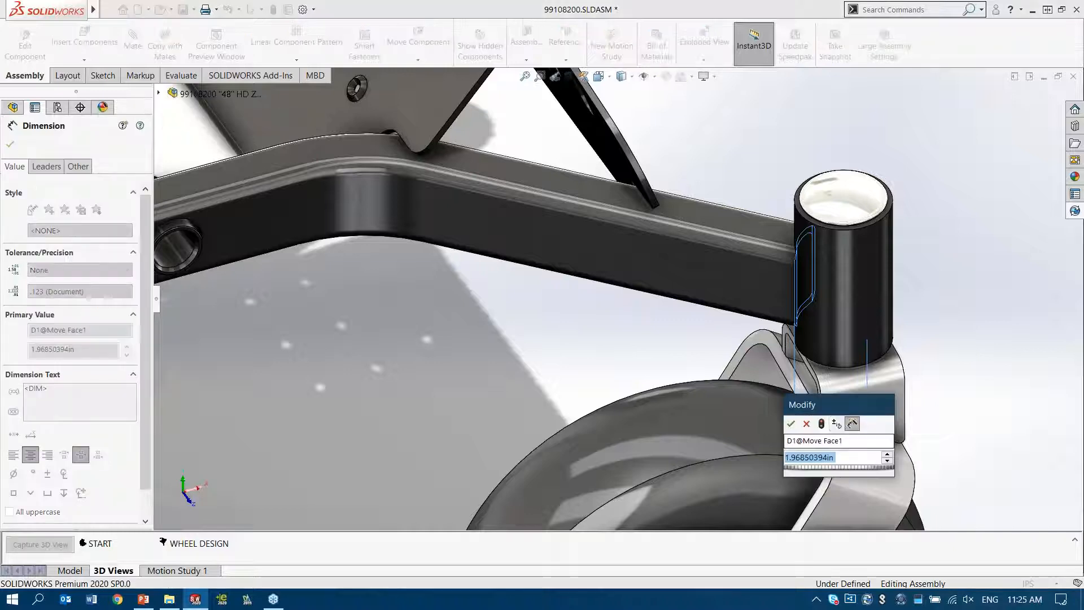
mouse_move(838, 403)
left_mouse_down()
mouse_move(462, 331)
mouse_move(470, 276)
left_mouse_up()
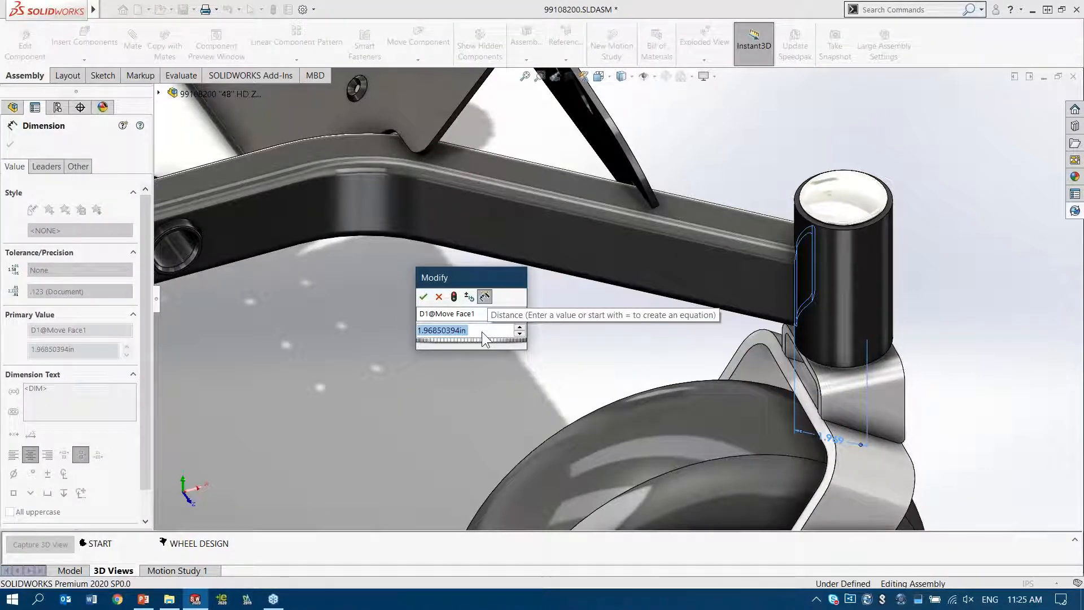
type("4")
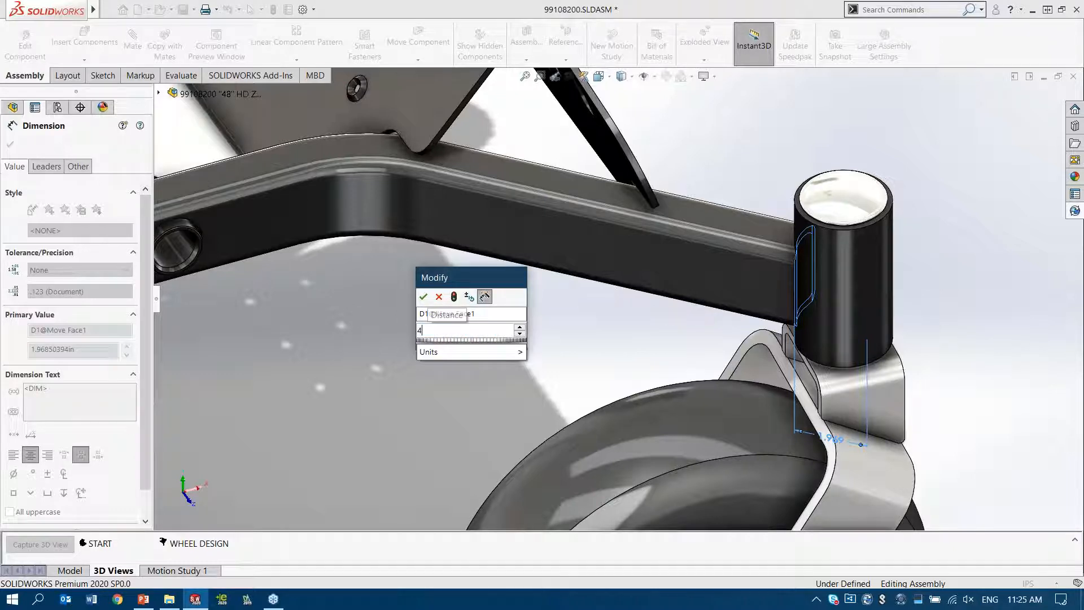
left_click(454, 297)
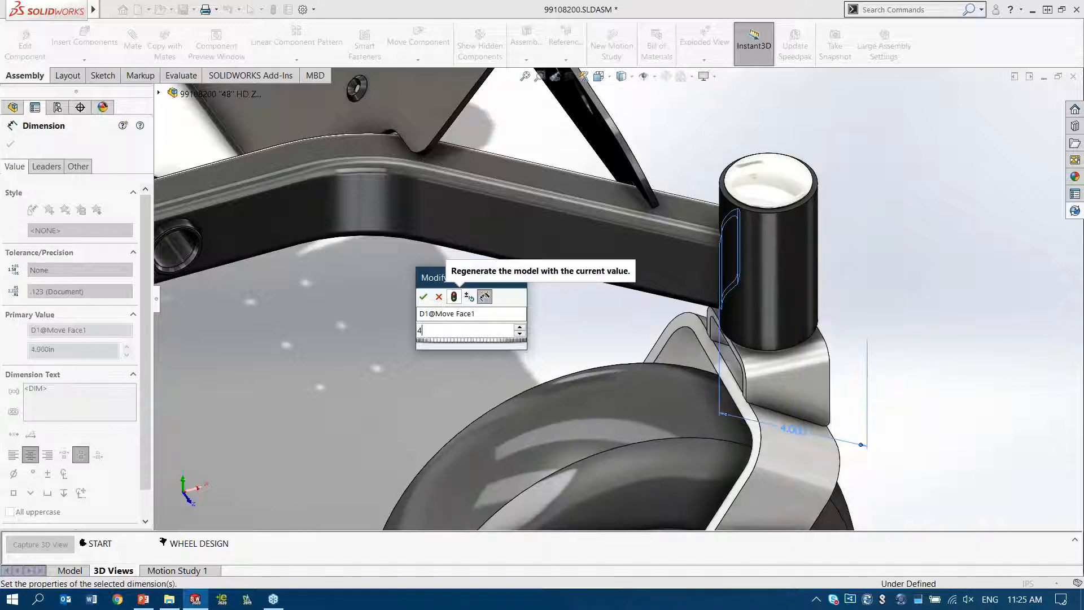
left_click(424, 297)
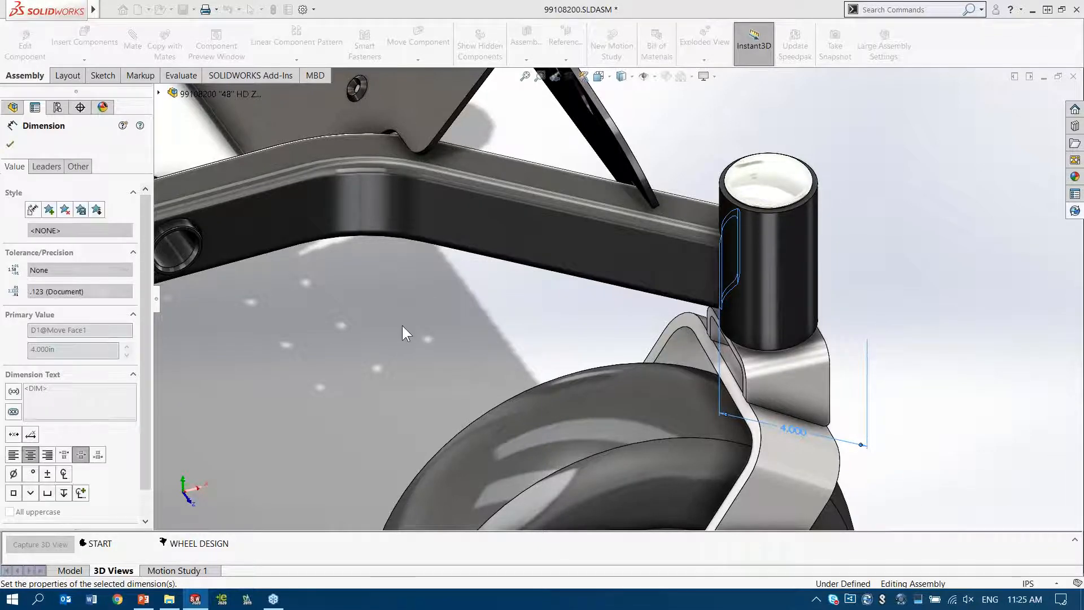
left_click(415, 309)
Restore the assembly's START 3D view and switch to the PowerPoint slide show.
middle_click_drag(621, 248, 582, 254)
key("f")
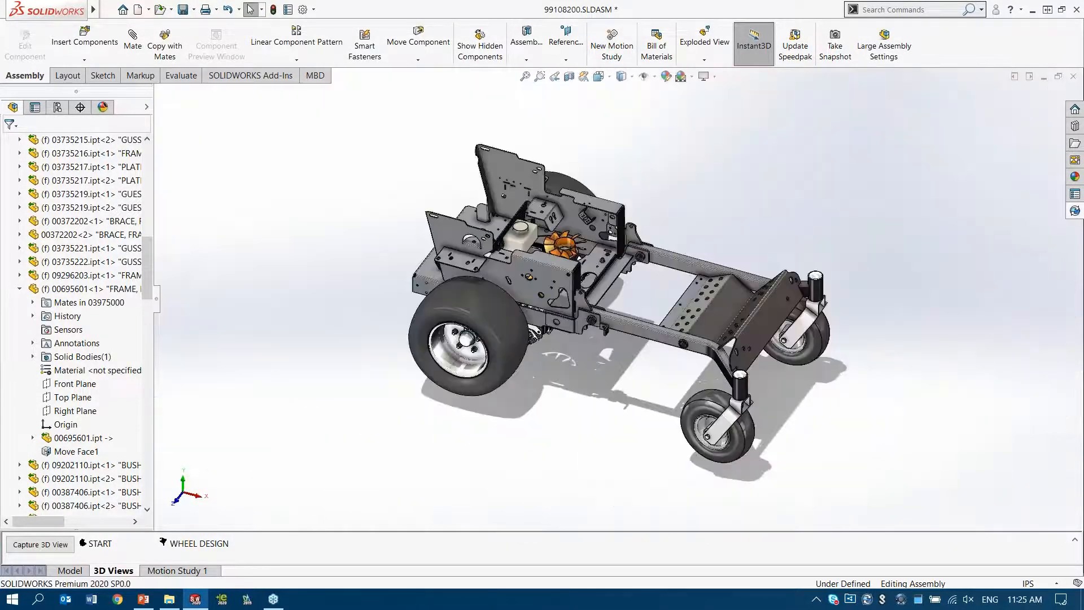
left_click(105, 544)
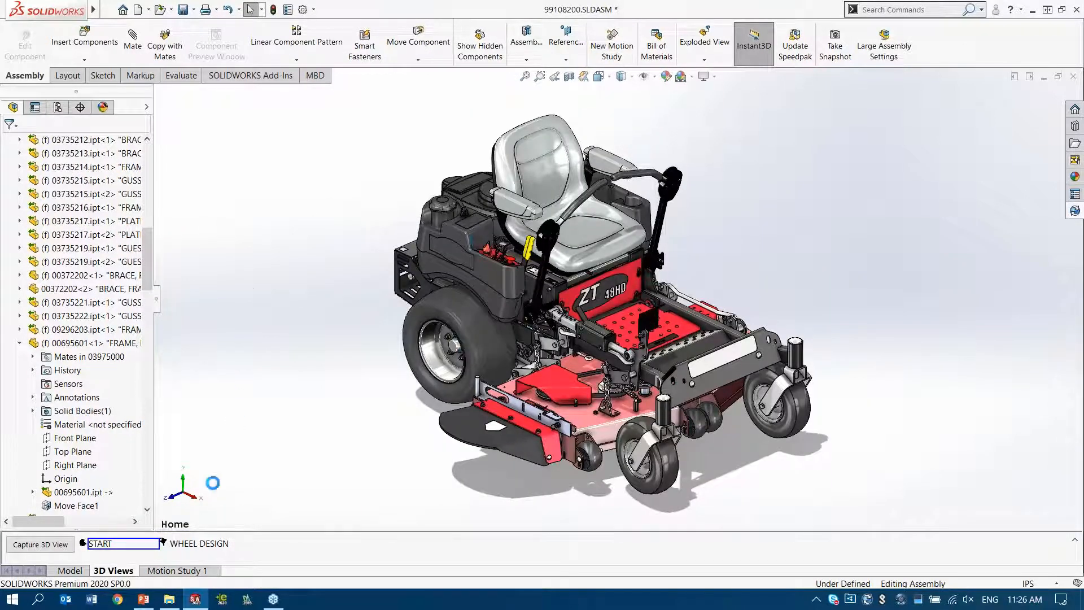
left_click(144, 598)
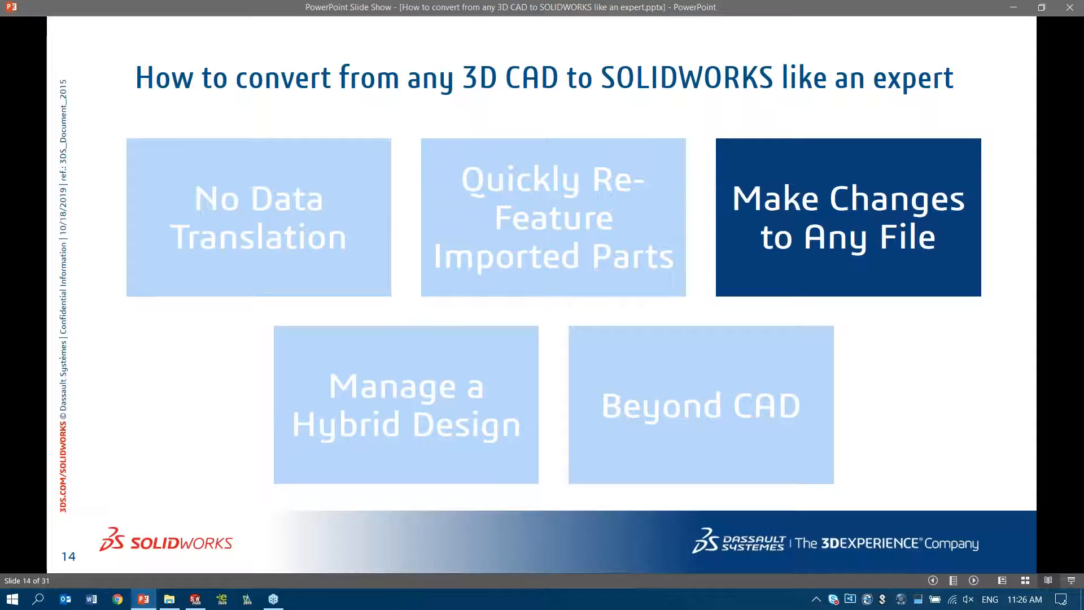
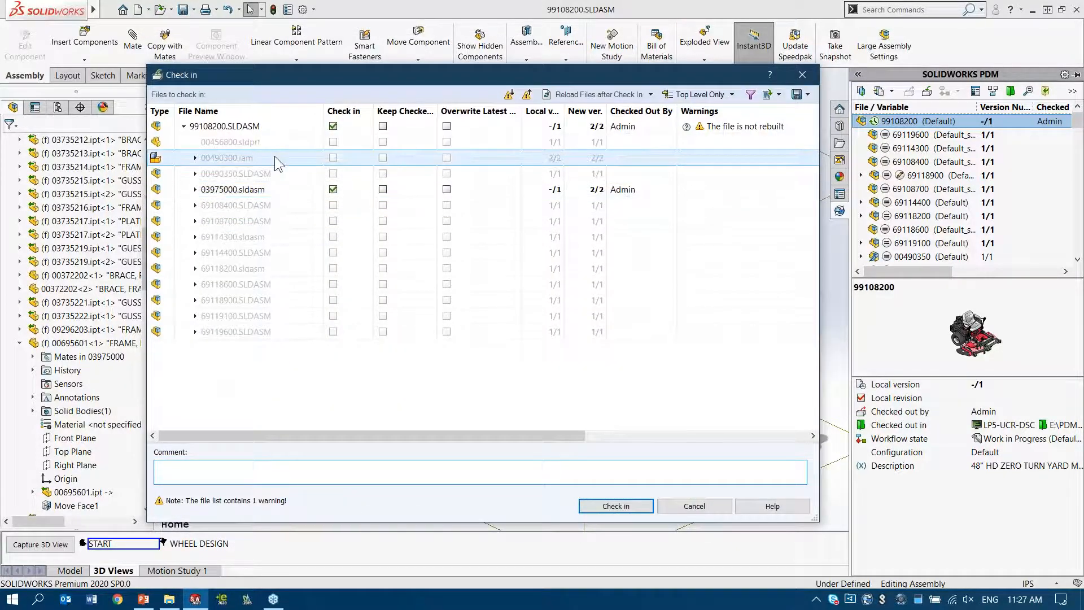
Expand 03975000.sldasm in the check-in file list and preview the modified brace 00372202 and frame rail 00695601.
mouse_move(163, 197)
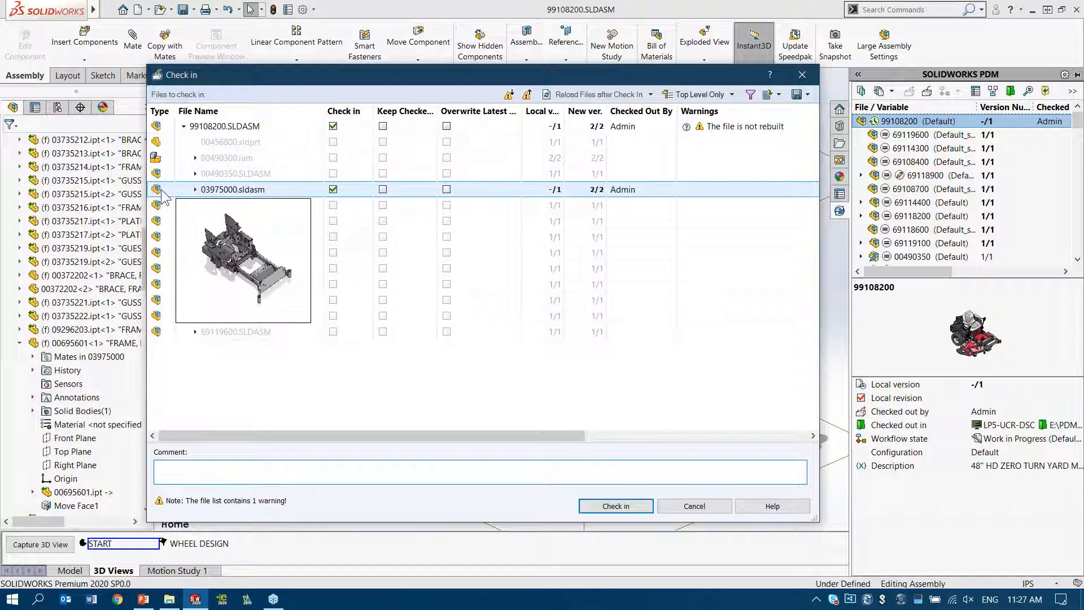
left_click(195, 190)
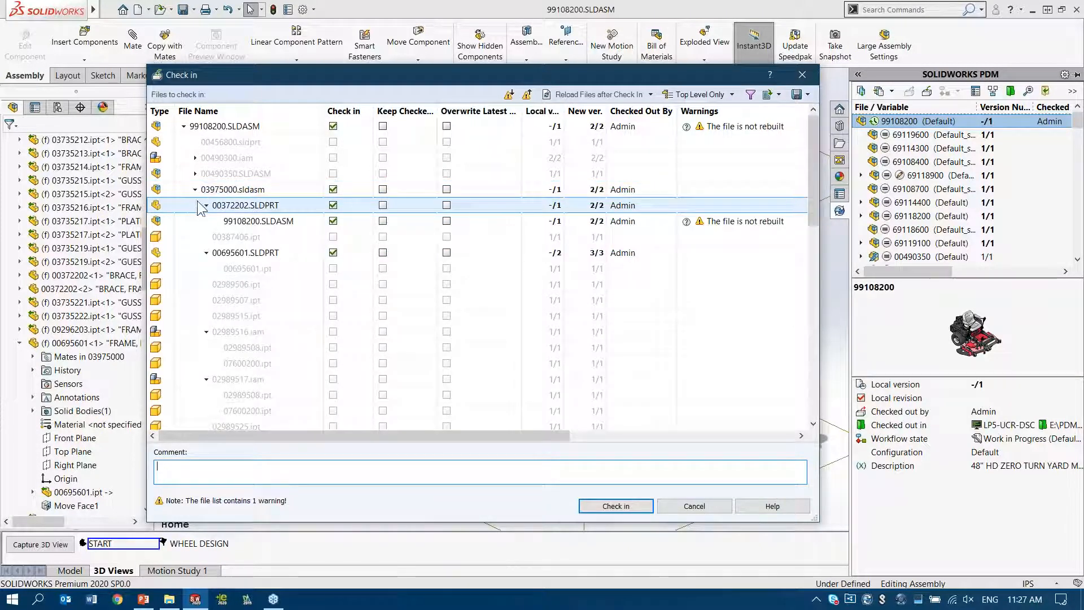
mouse_move(160, 210)
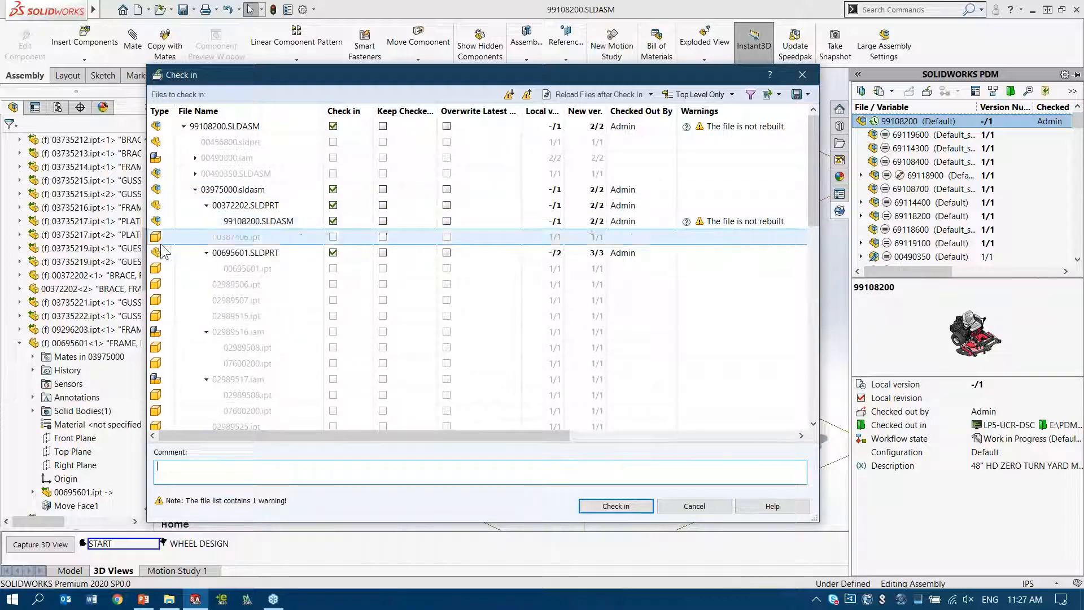
mouse_move(160, 257)
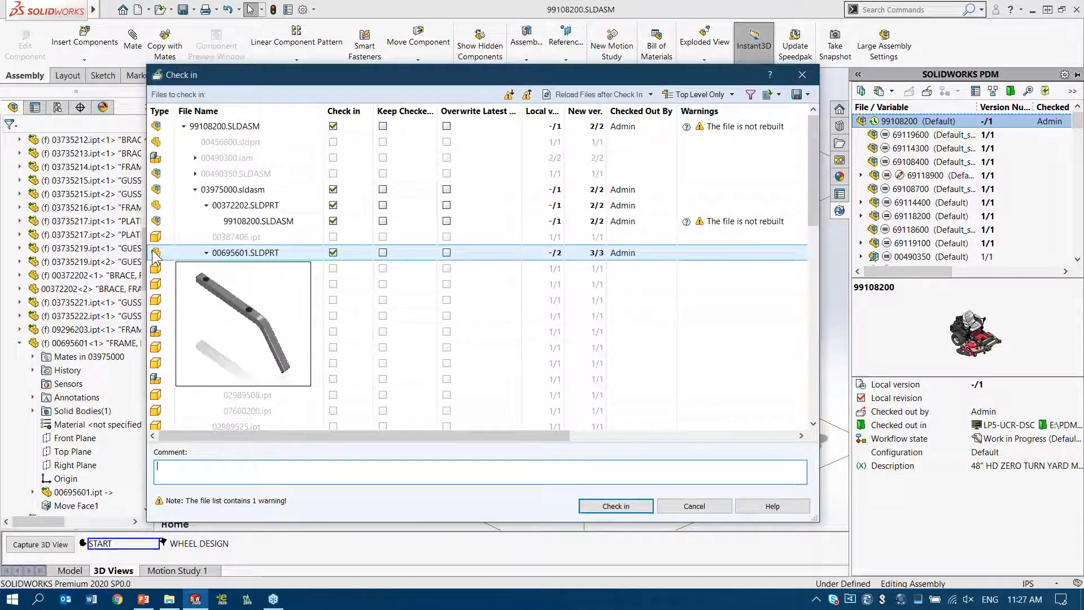
Expand Inventor assembly 00490300.iam in the check-in list, preview its referenced parts, and collapse it again.
left_click(195, 159)
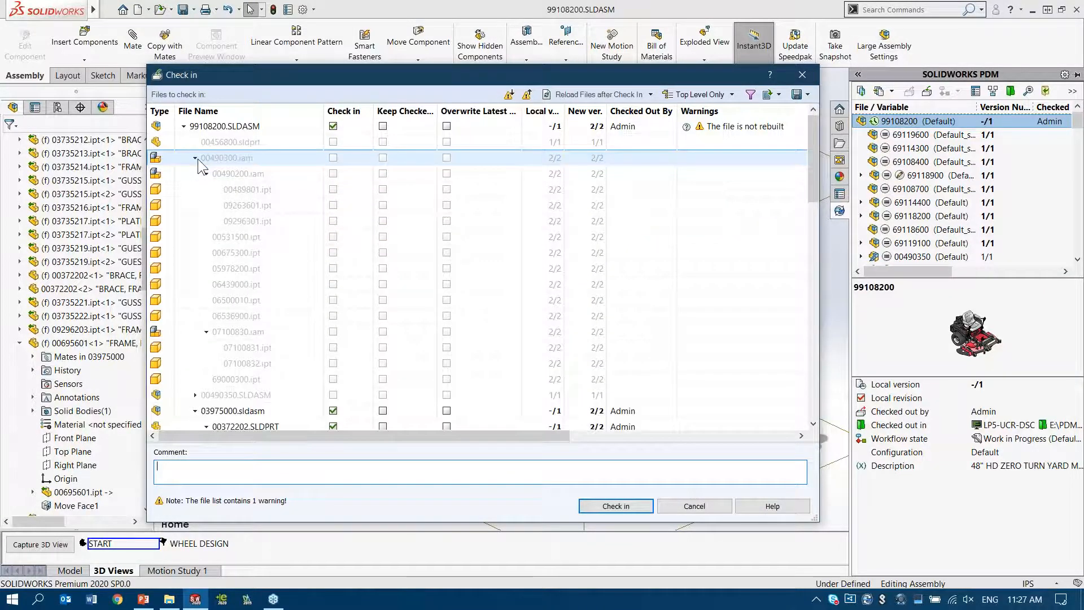
mouse_move(157, 164)
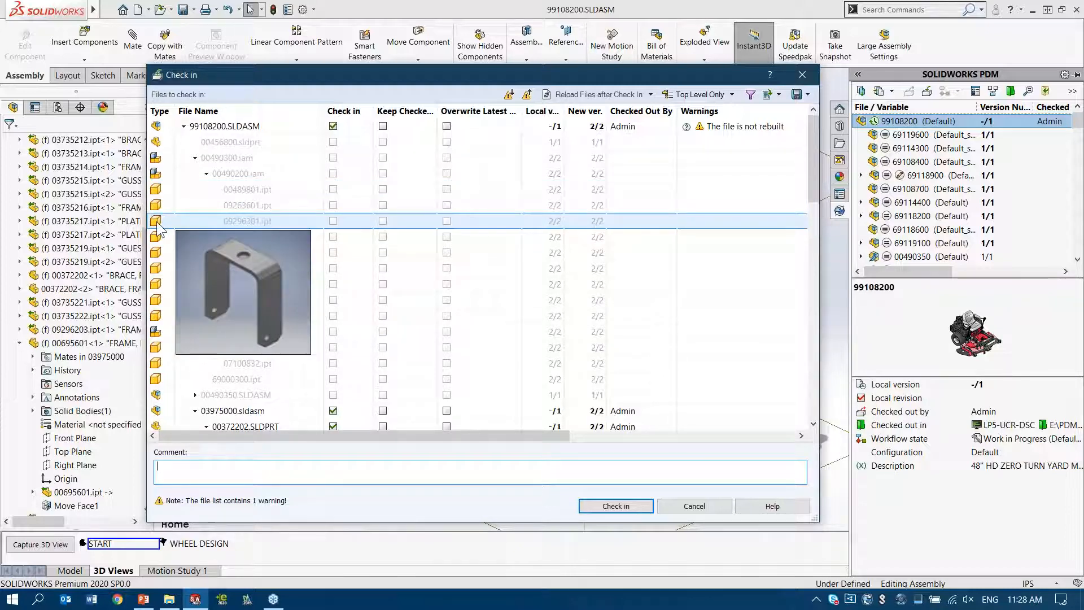
mouse_move(159, 257)
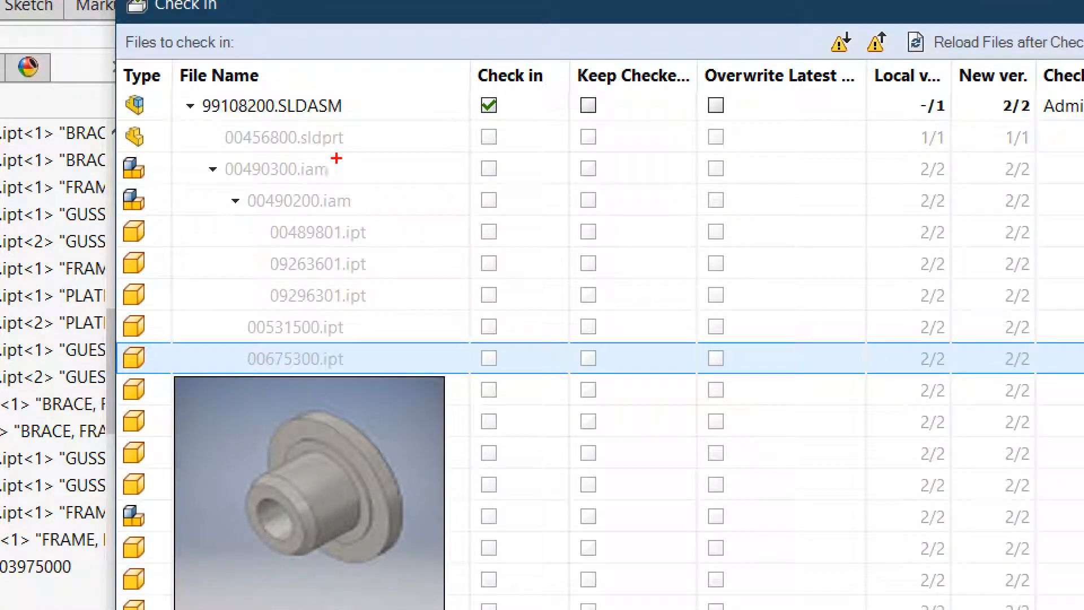
mouse_move(340, 158)
left_mouse_down()
mouse_move(272, 178)
mouse_move(357, 169)
mouse_move(308, 152)
left_mouse_up()
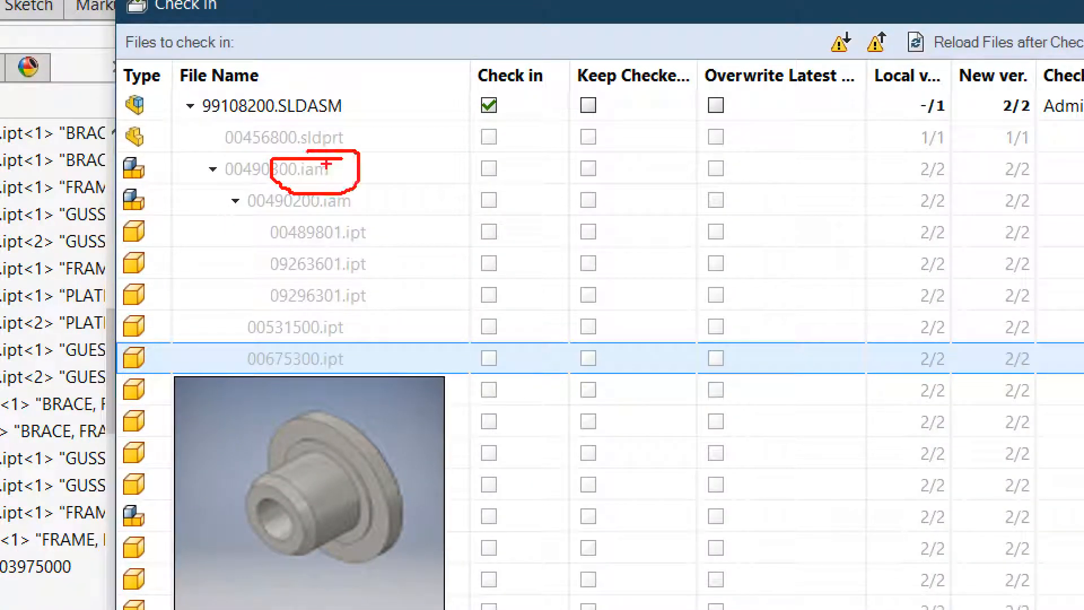
left_click_drag(315, 195, 368, 206)
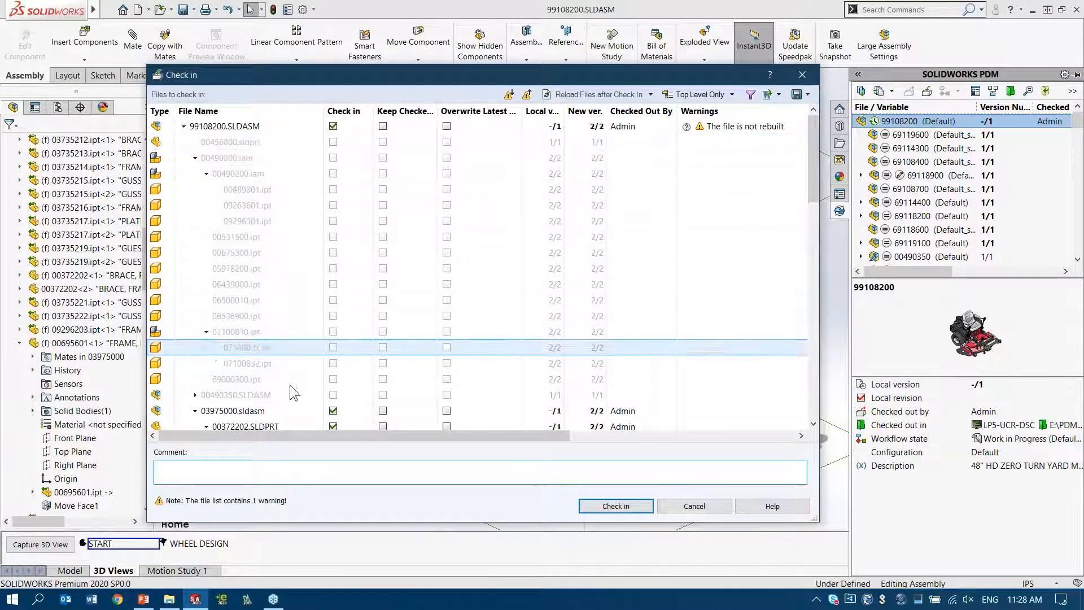
left_click(195, 159)
Check in the mower files with the comment ADDED WHEELS AND SHORTER FRAME and the Close Files after Check In option.
left_click(342, 471)
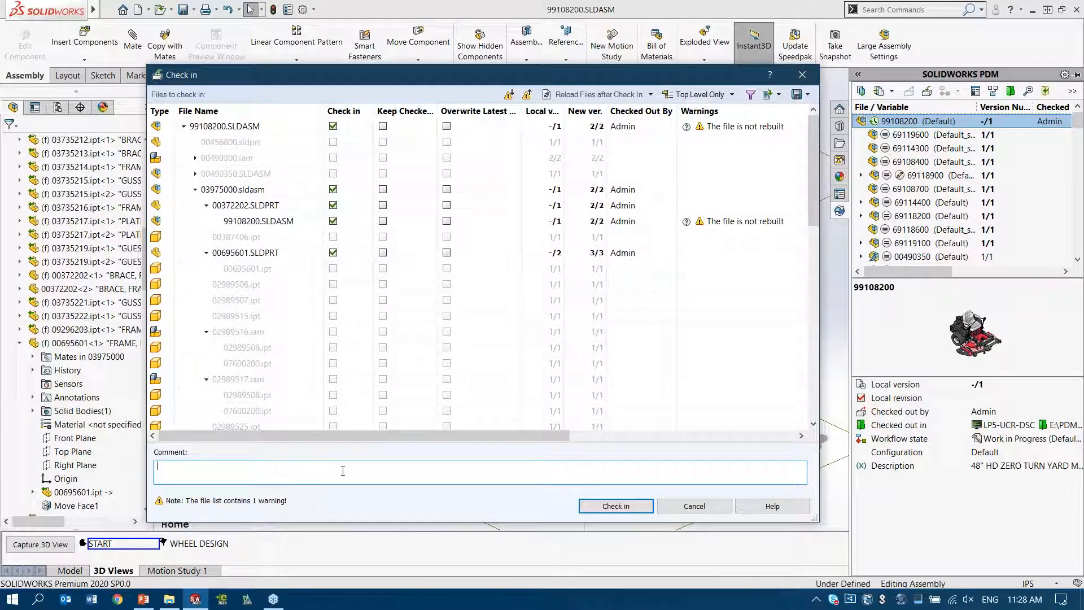
type("ADDED WHEELS AND S")
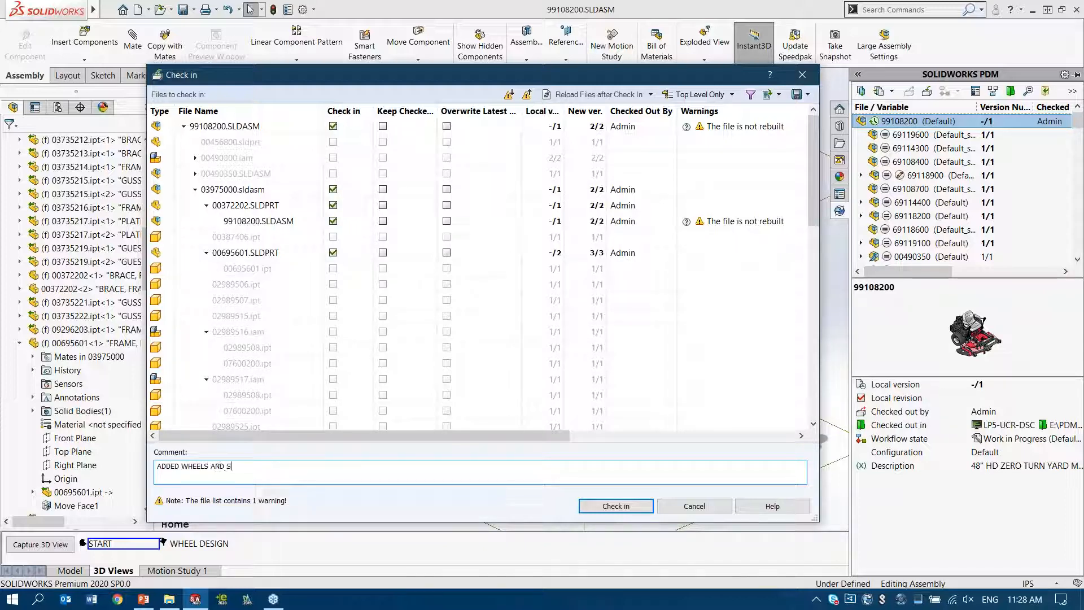
type("HORTER FRAME")
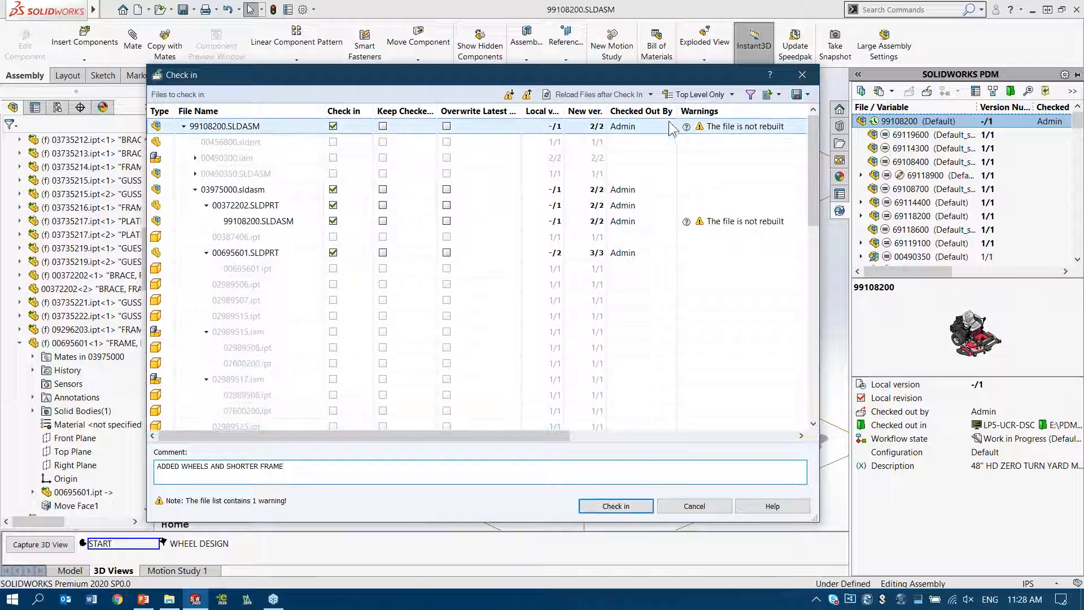
left_click(649, 94)
left_click(605, 127)
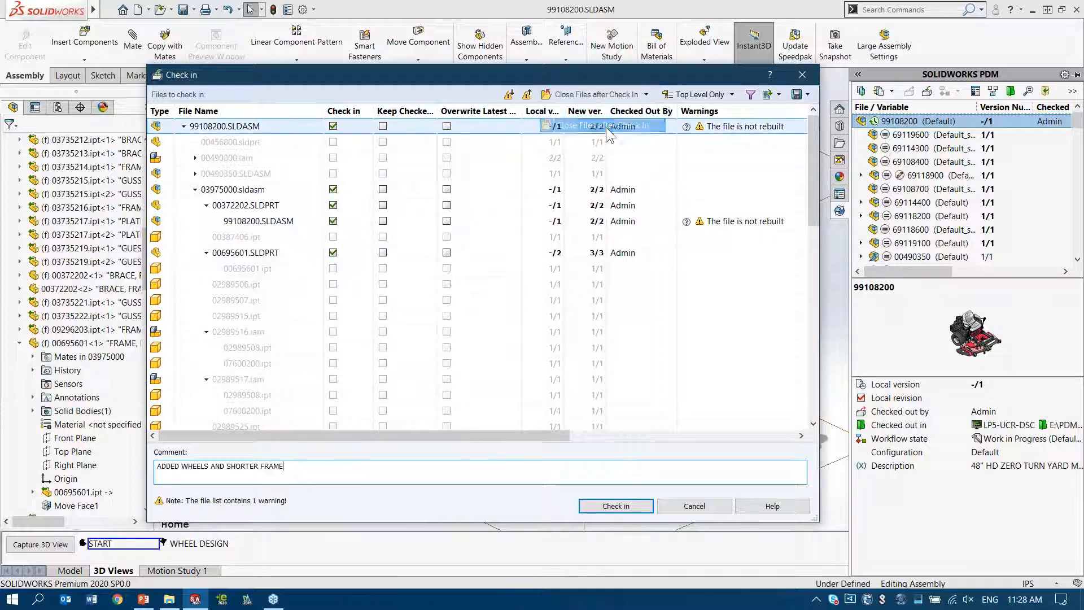
left_click(628, 505)
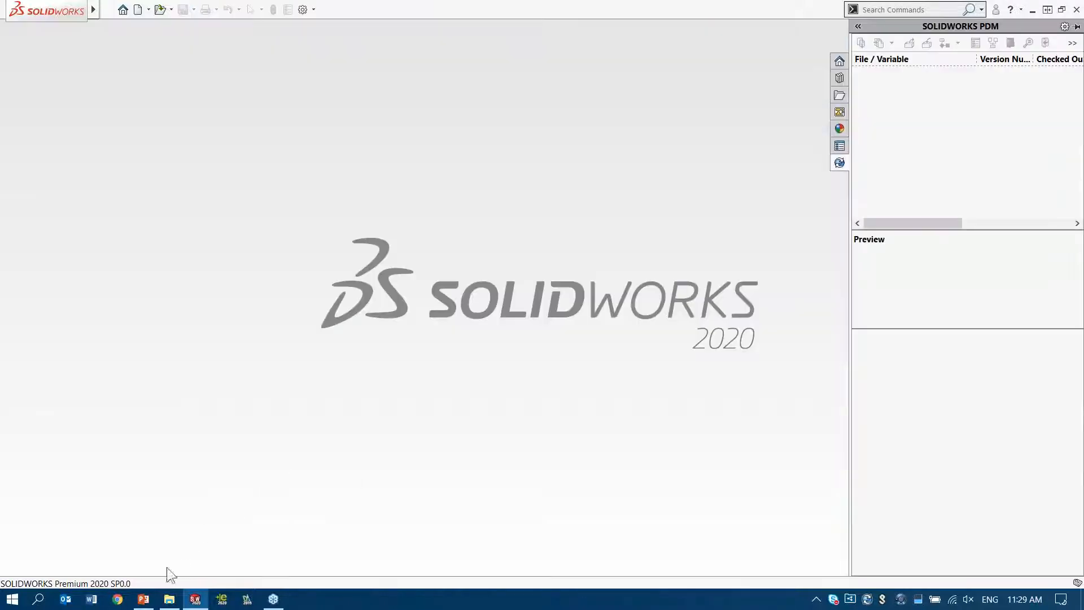
Switch to the PDM vault in File Explorer and open the Lawn Tractor folder.
left_click(169, 599)
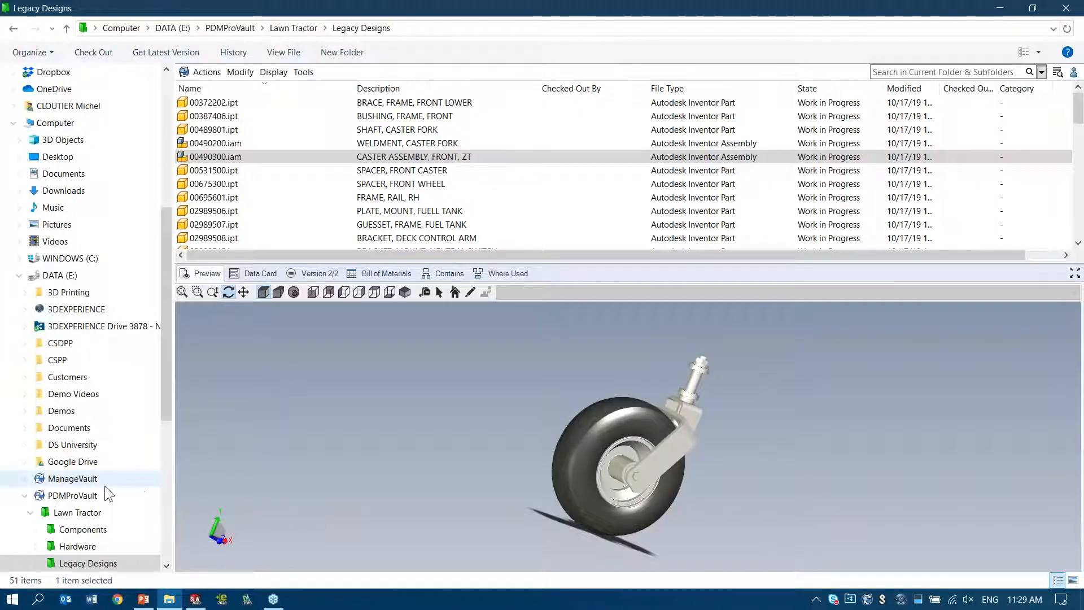
left_click(82, 512)
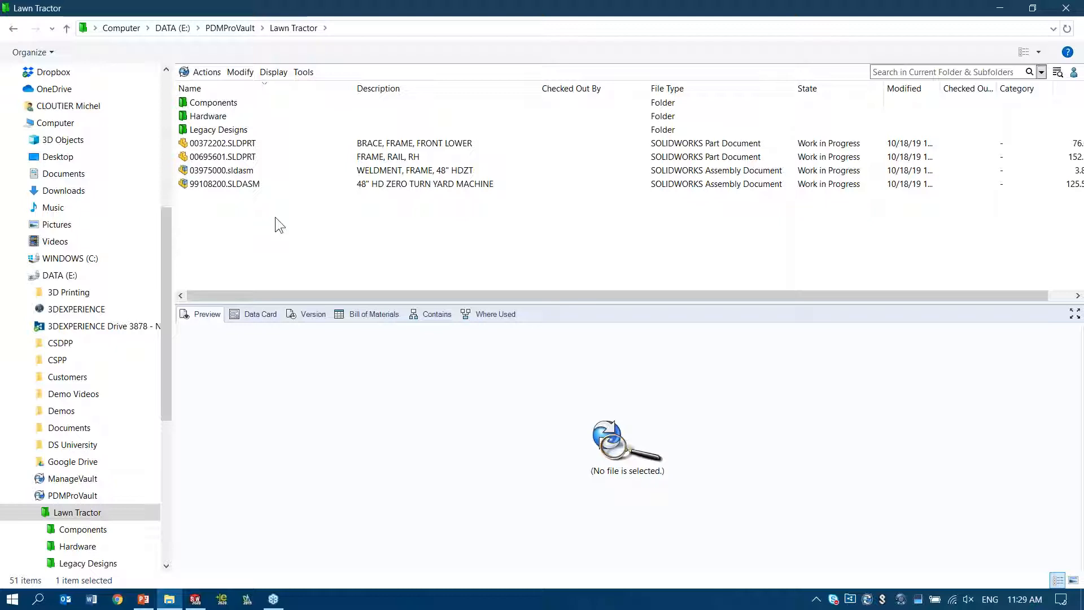
Preview the mower assembly 99108200.SLDASM in the vault, rotating the model and enlarging the preview area.
left_click(270, 184)
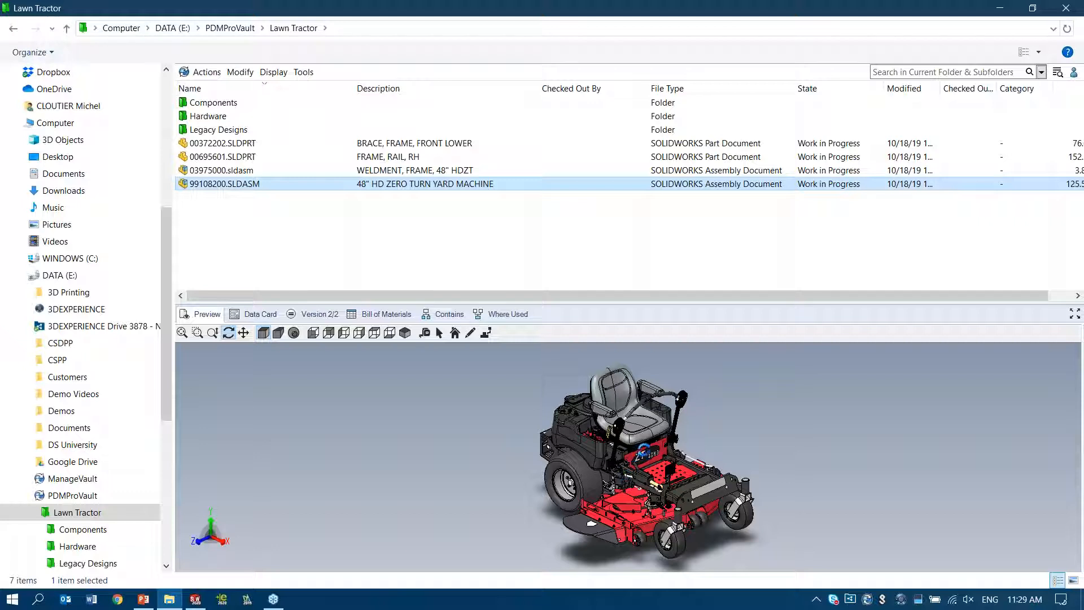
left_click_drag(628, 457, 702, 519)
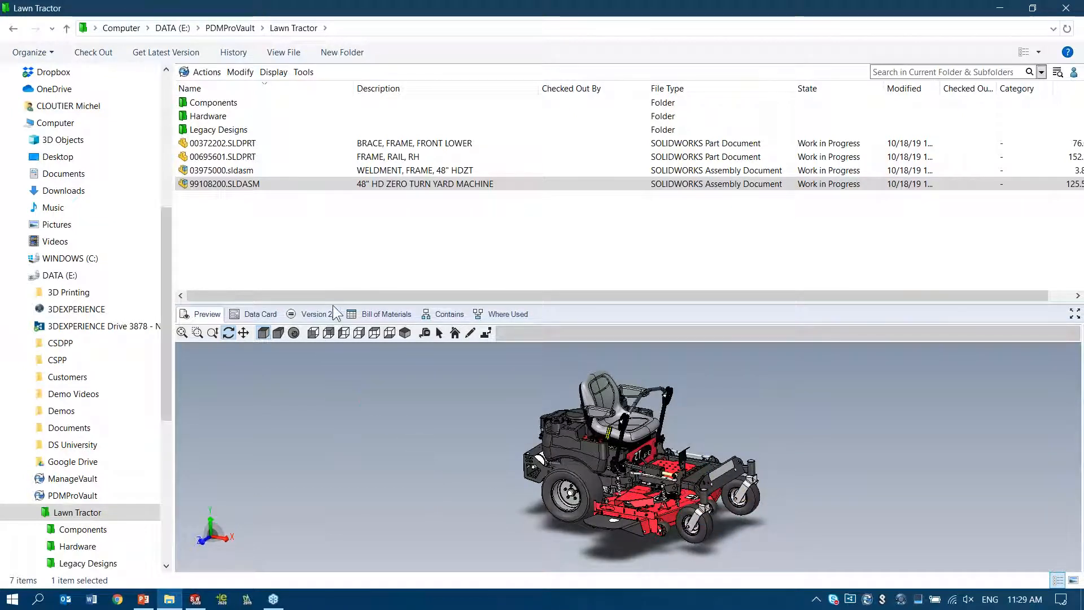
left_click_drag(334, 239, 334, 239)
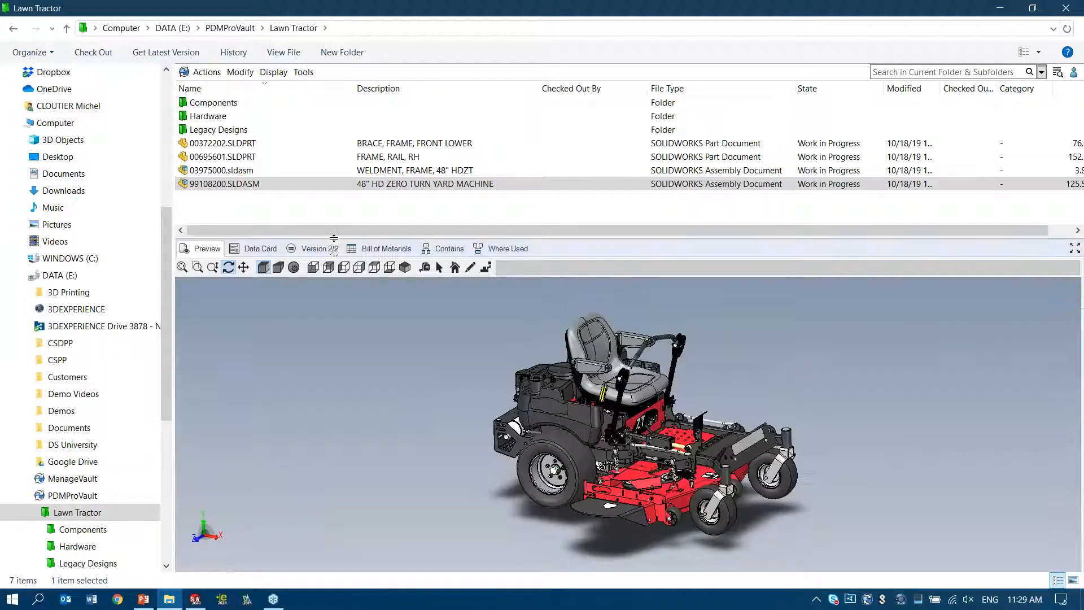
Examine the data card of 99108200.SLDASM, including its last version comment.
left_click(251, 250)
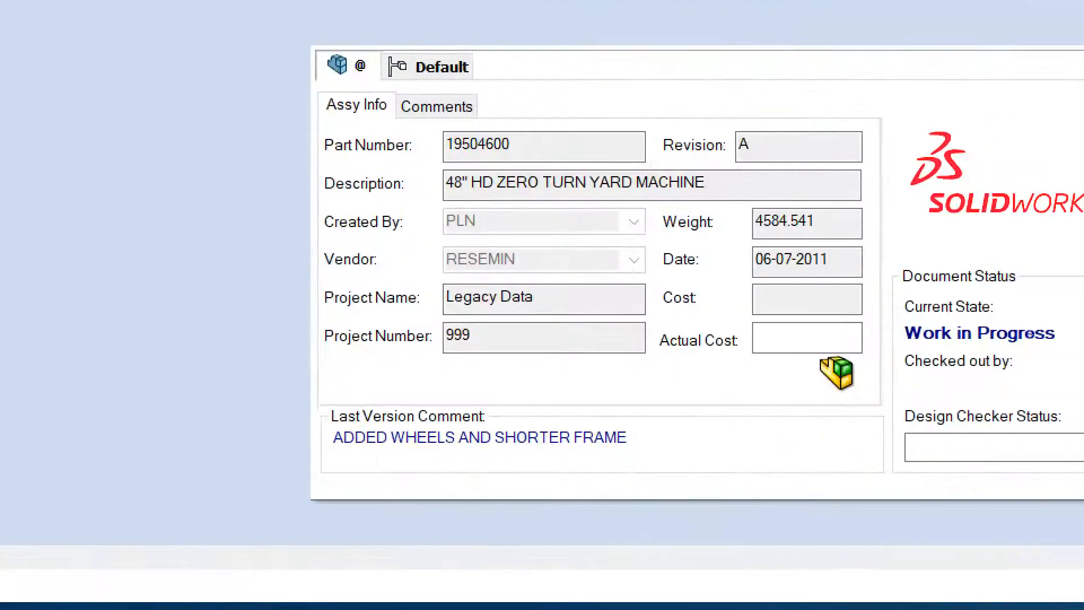
mouse_move(633, 415)
left_mouse_down()
mouse_move(387, 388)
mouse_move(418, 487)
mouse_move(500, 389)
left_mouse_up()
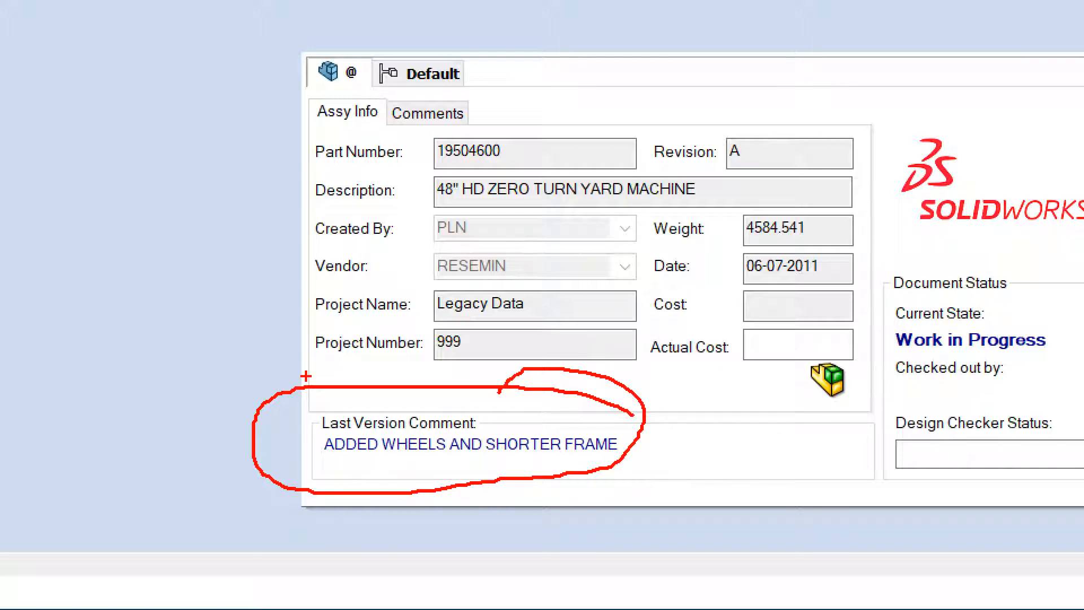
key("Escape")
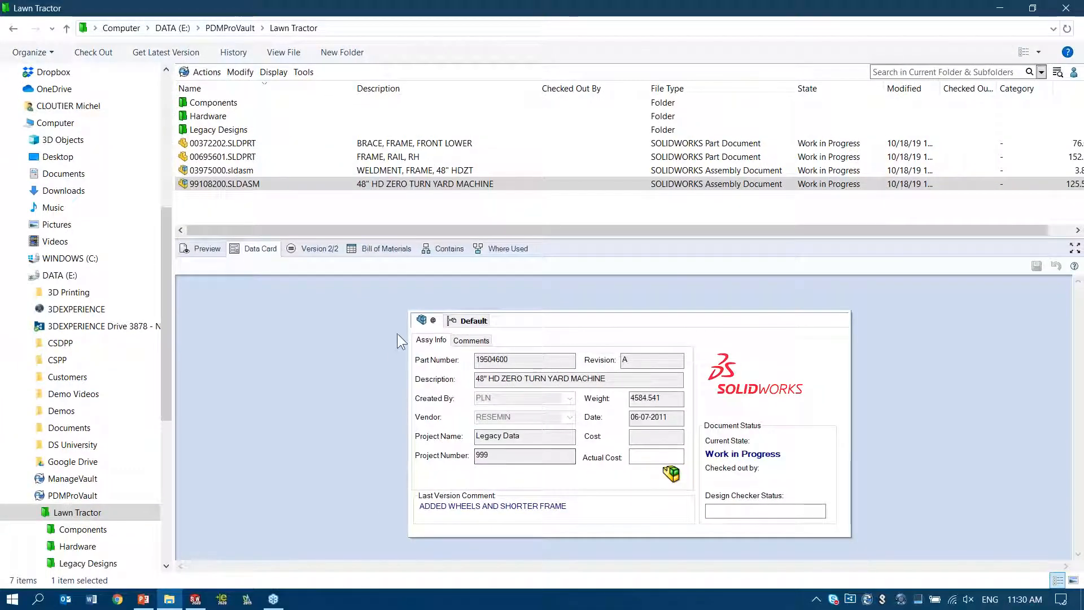
Review the files contained in 99108200.SLDASM, preview the Inventor components, and collapse 00490200.iam and 00490300.iam.
left_click(439, 251)
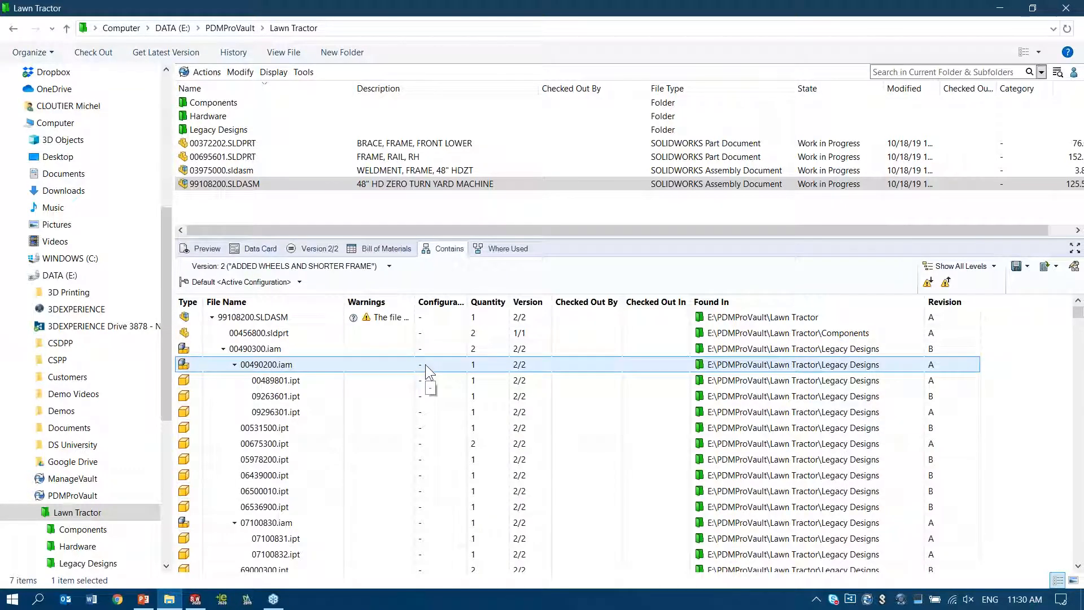
mouse_move(183, 349)
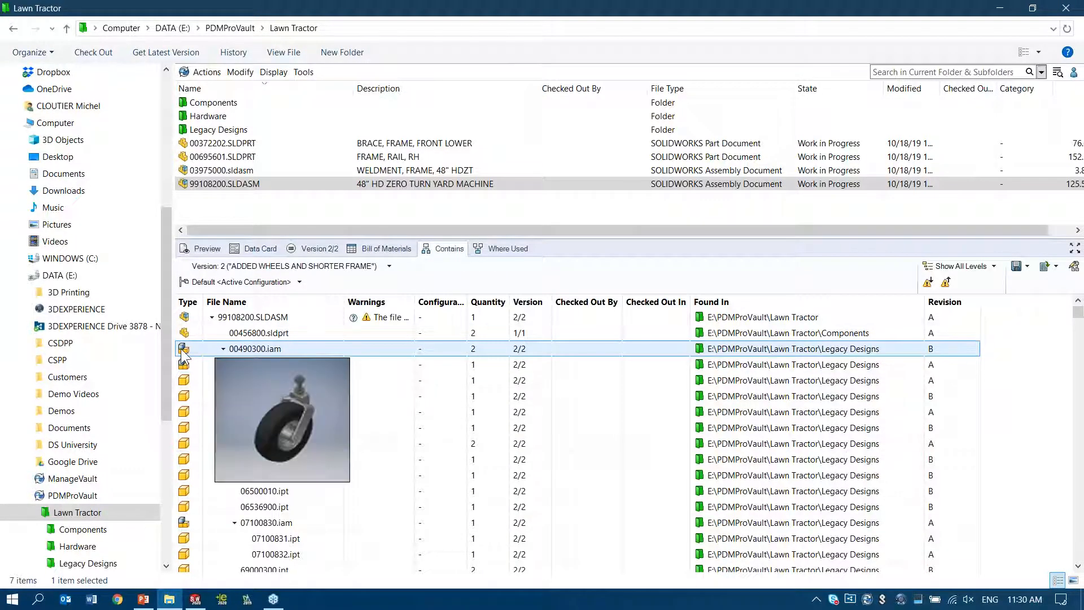
mouse_move(186, 397)
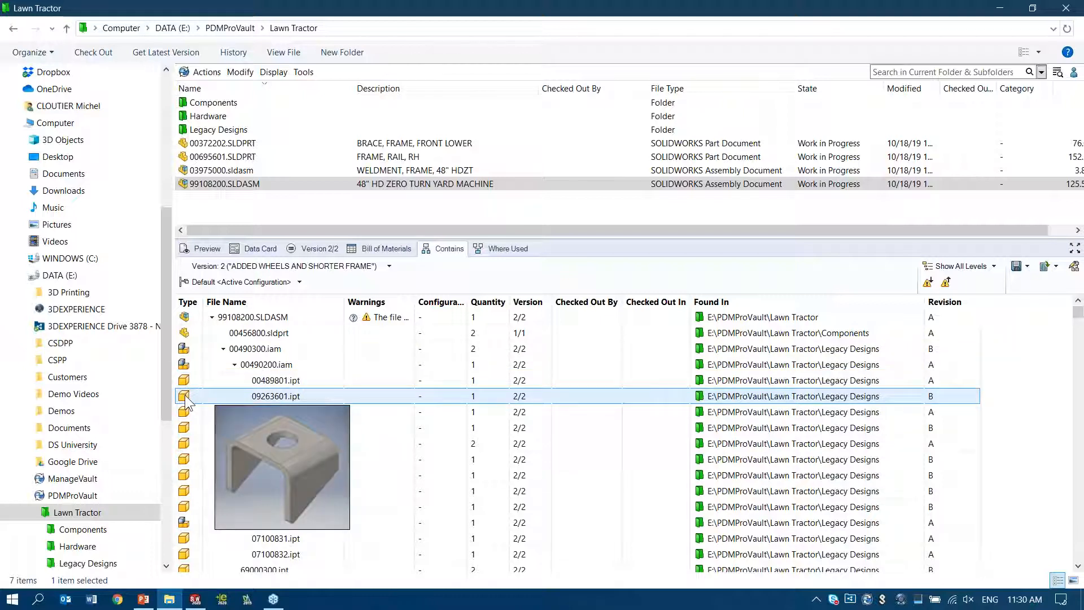
mouse_move(185, 446)
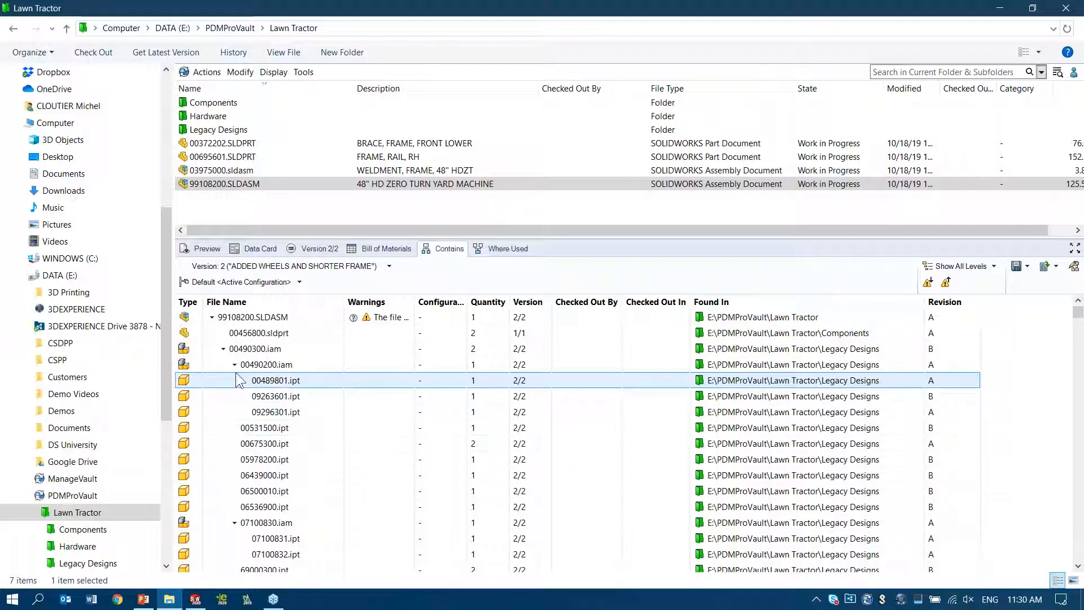
left_click(234, 364)
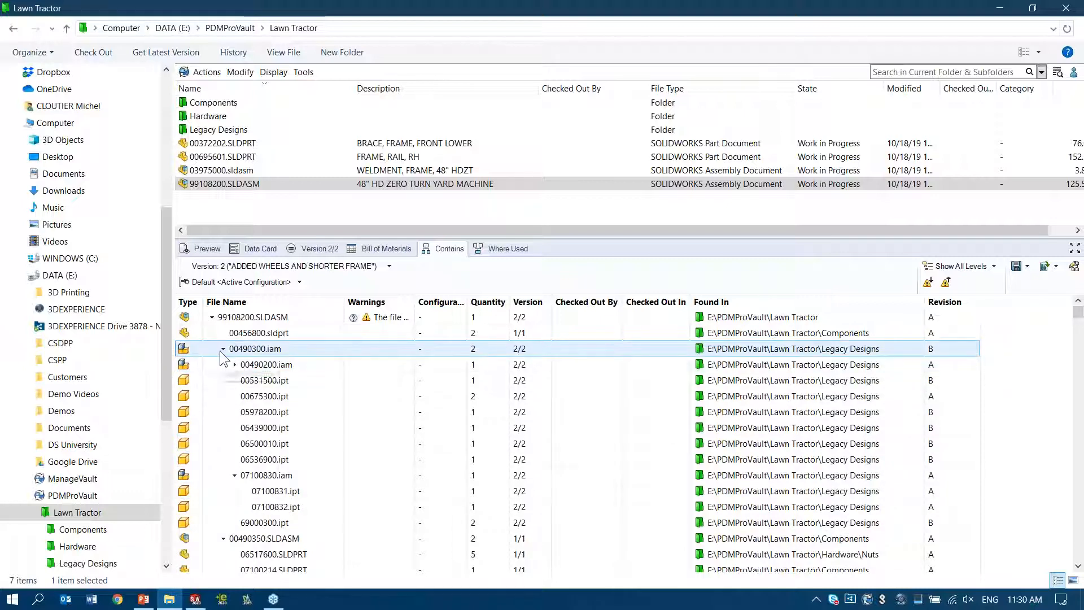
left_click(223, 349)
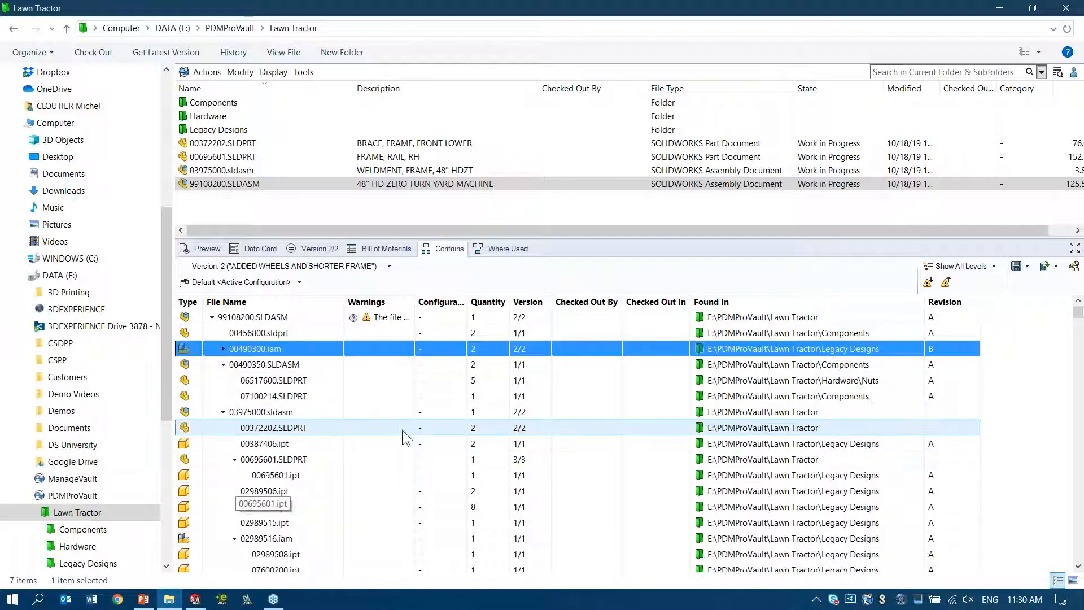
Show the bill of materials of 99108200.SLDASM and export it to a CSV file with a Level column.
left_click(385, 250)
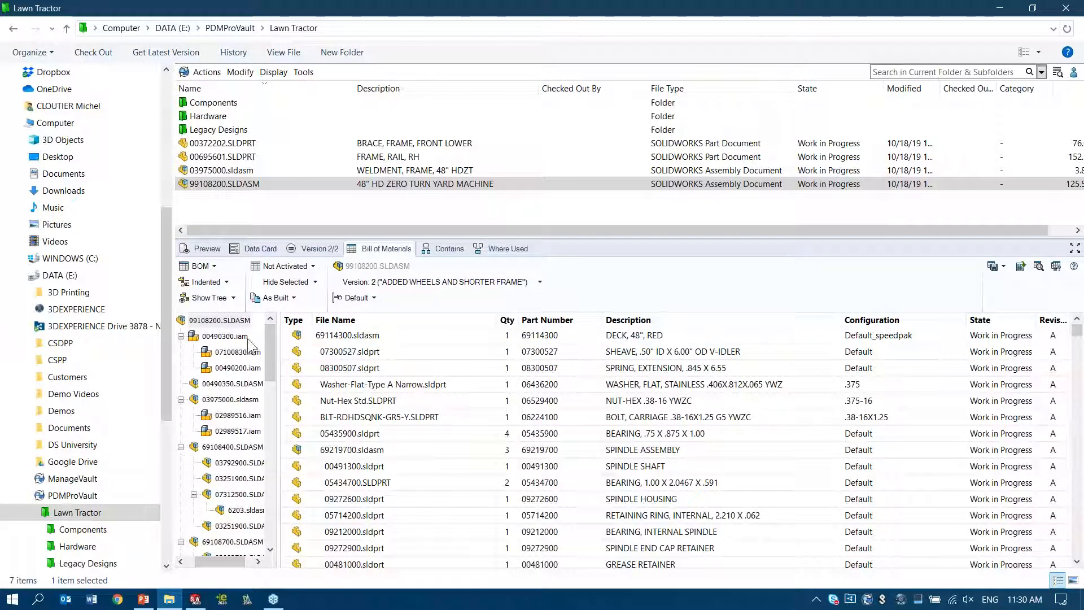
mouse_move(270, 344)
left_mouse_down()
mouse_move(267, 381)
mouse_move(270, 331)
left_mouse_up()
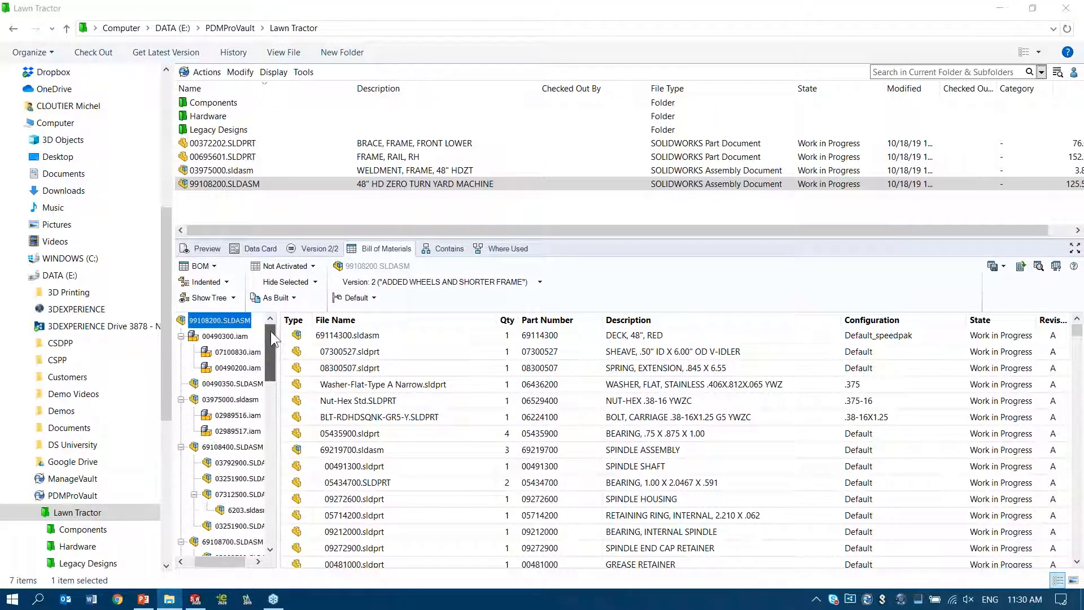
left_click(1021, 267)
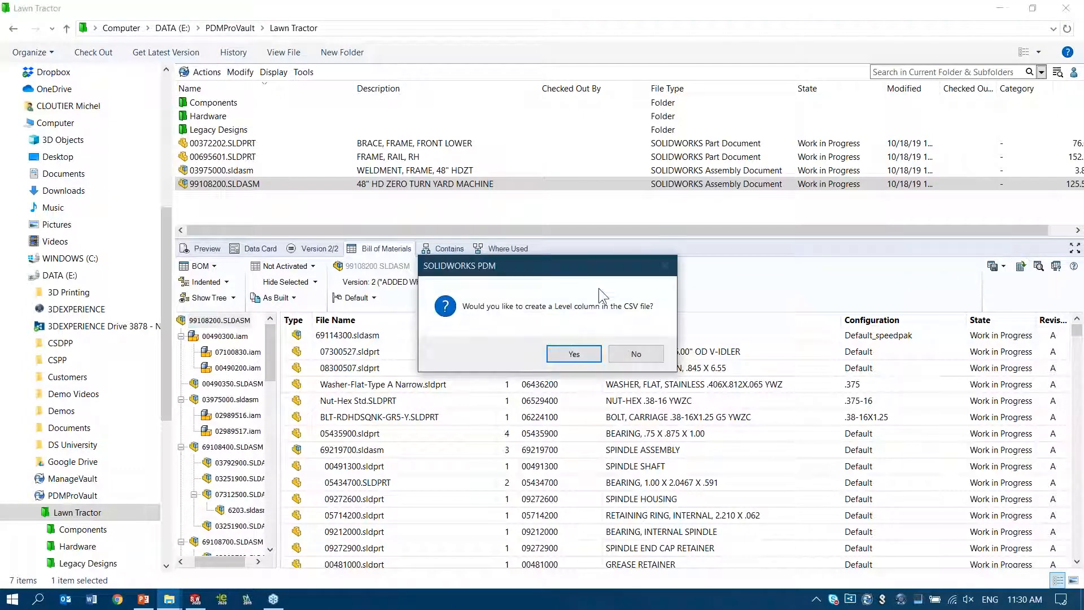
left_click(580, 356)
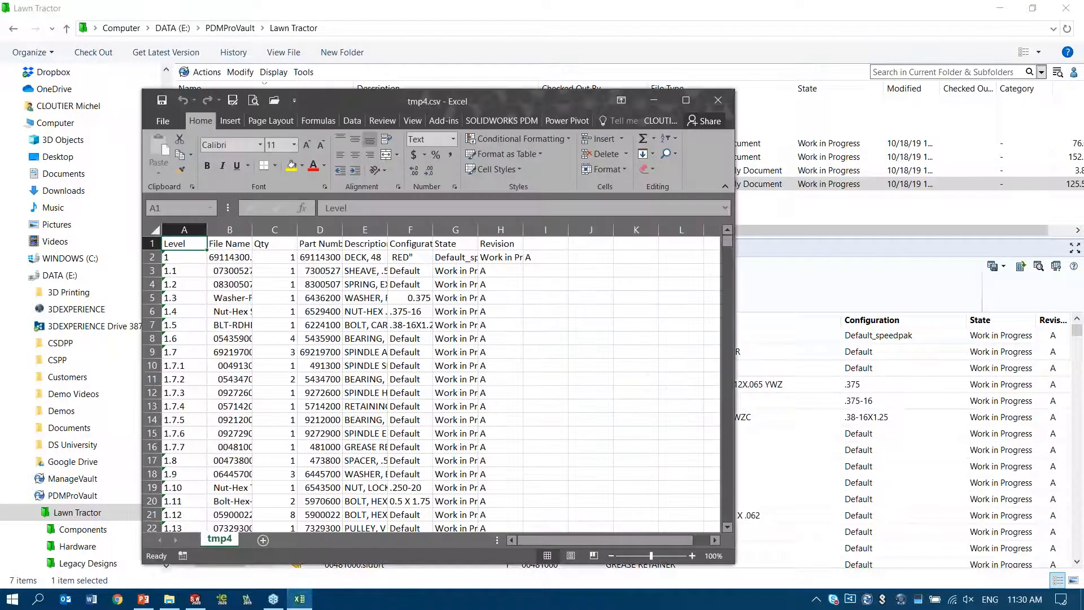
Auto-fit all columns of the exported bill of materials in Excel and maximize the window for reading.
left_click(156, 231)
double_click(207, 229)
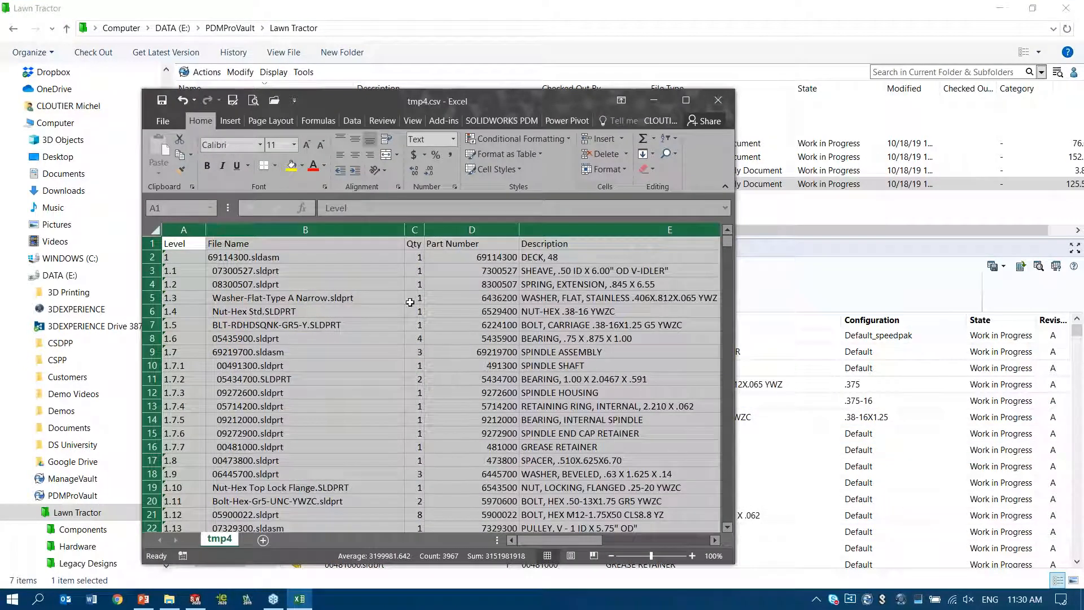
left_click(687, 99)
left_click(547, 276)
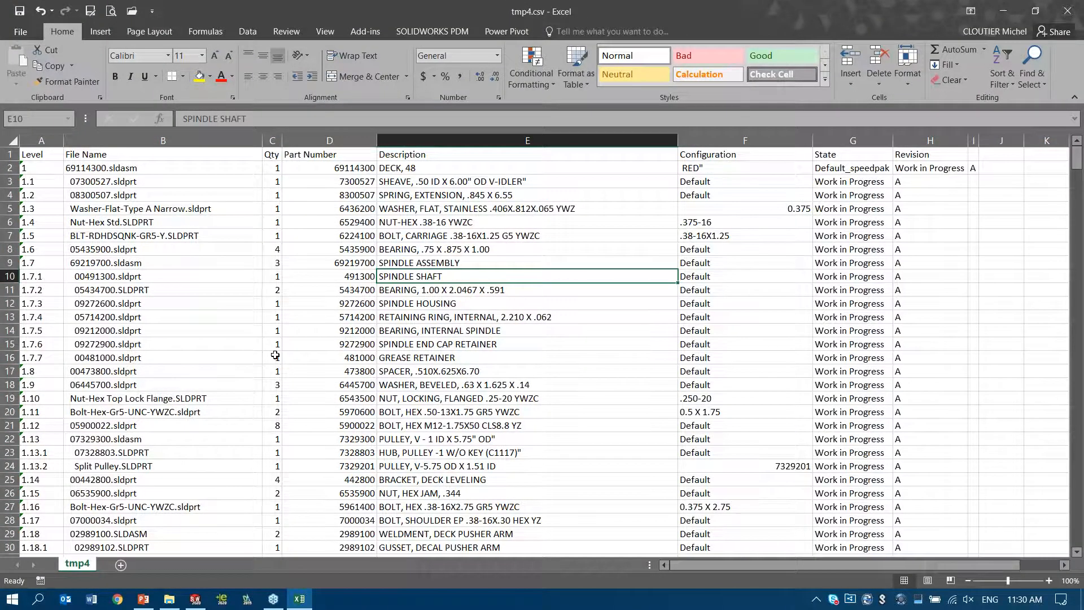
Examine the rows for Inventor caster assembly 00490300.iam and its parts, including their part numbers and descriptions.
scroll(275, 355, "down", 6)
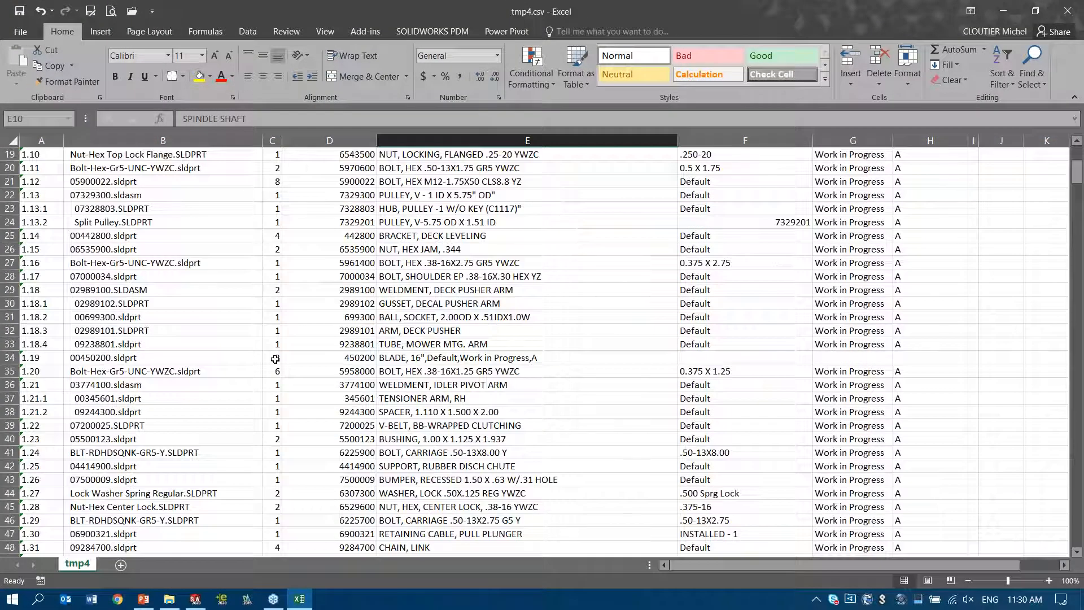
scroll(275, 359, "down", 20)
scroll(273, 368, "down", 18)
scroll(273, 367, "down", 17)
scroll(273, 367, "up", 2)
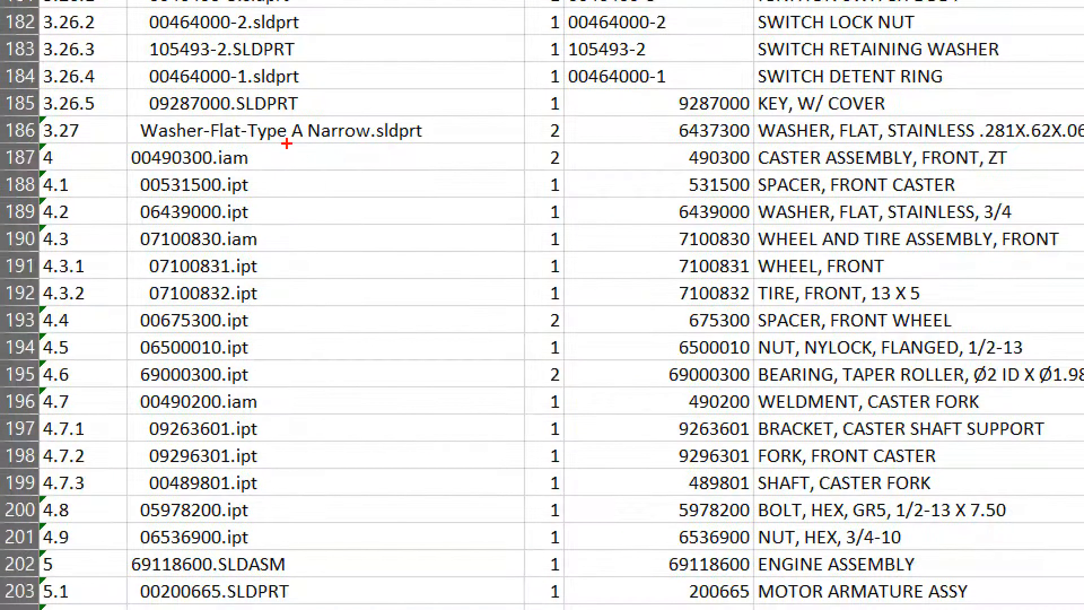
mouse_move(286, 150)
left_mouse_down()
mouse_move(214, 148)
mouse_move(124, 339)
mouse_move(150, 526)
mouse_move(298, 336)
mouse_move(253, 141)
left_mouse_up()
mouse_move(847, 100)
left_mouse_down()
mouse_move(907, 102)
mouse_move(539, 129)
mouse_move(511, 373)
mouse_move(571, 579)
mouse_move(932, 575)
mouse_move(990, 192)
mouse_move(740, 95)
left_mouse_up()
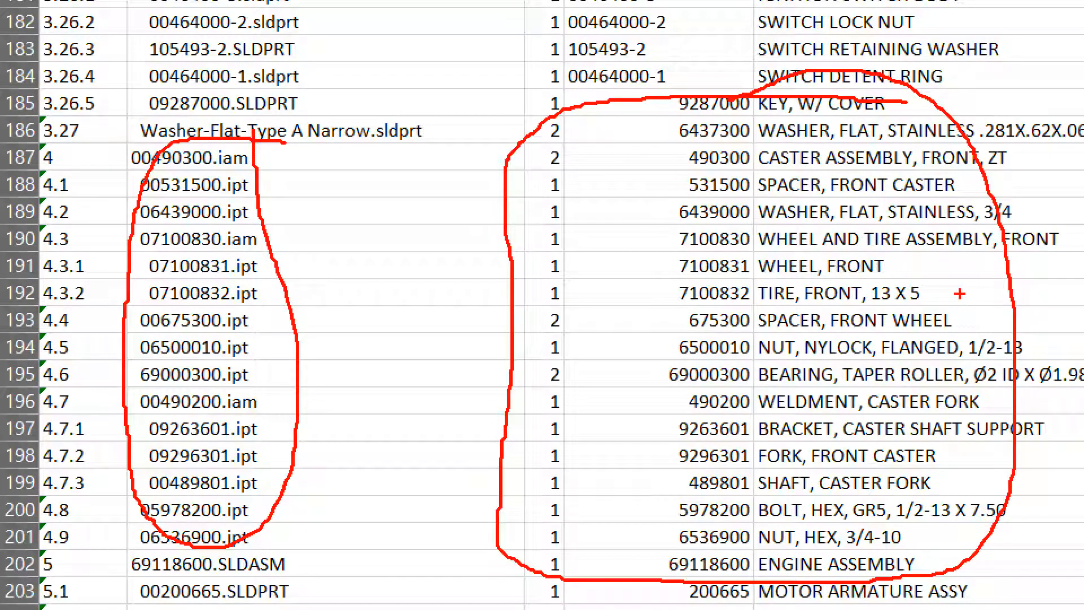
key("Escape")
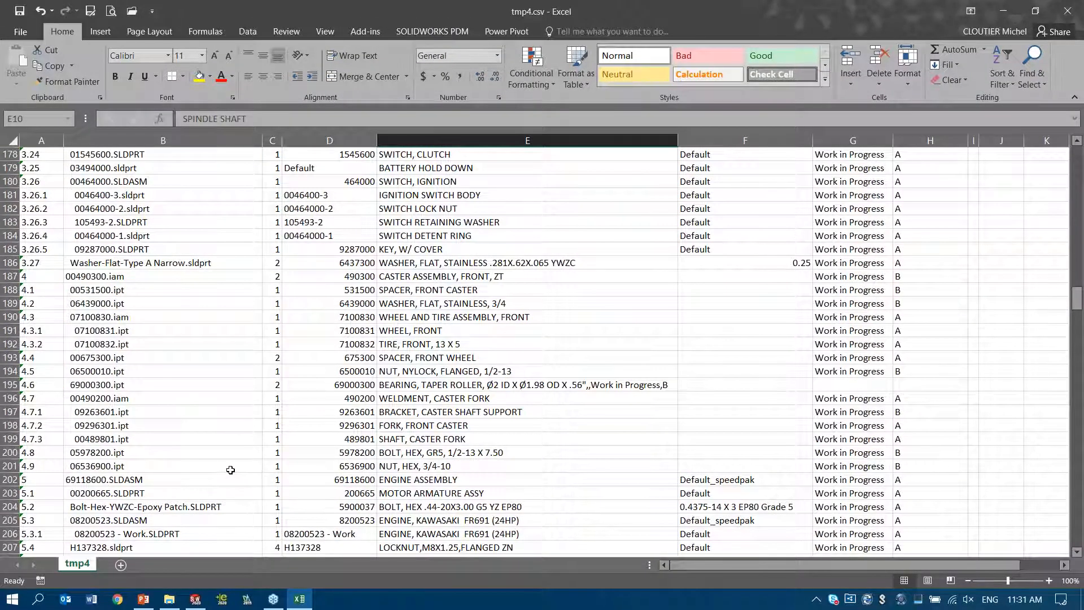
Close tmp4.csv without saving, switch to the PowerPoint slide show, and advance to the PDM Multi-CAD Support slide.
left_click(1067, 11)
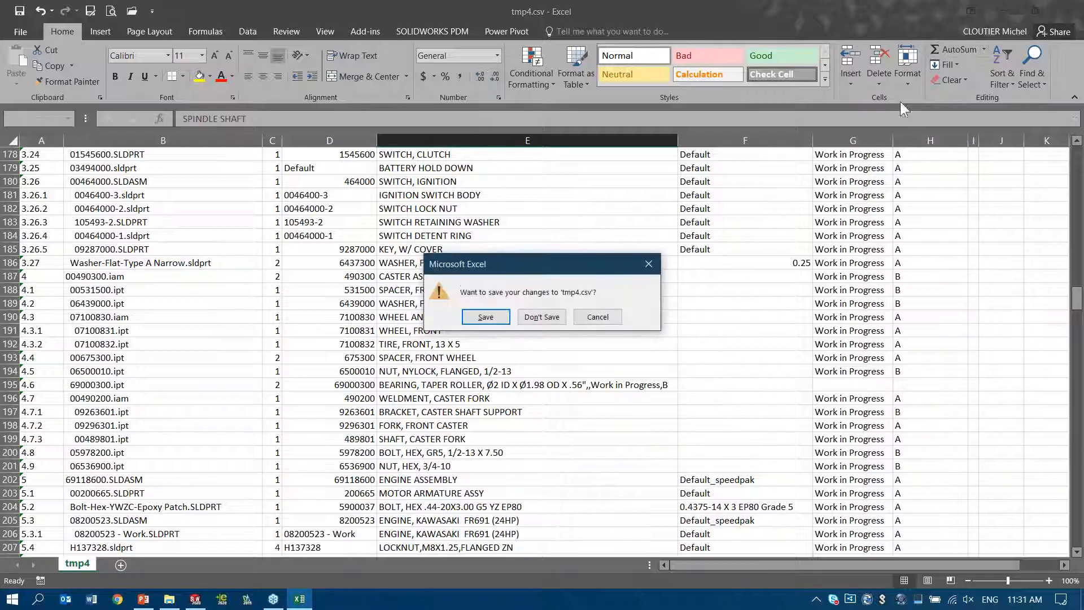
left_click(542, 316)
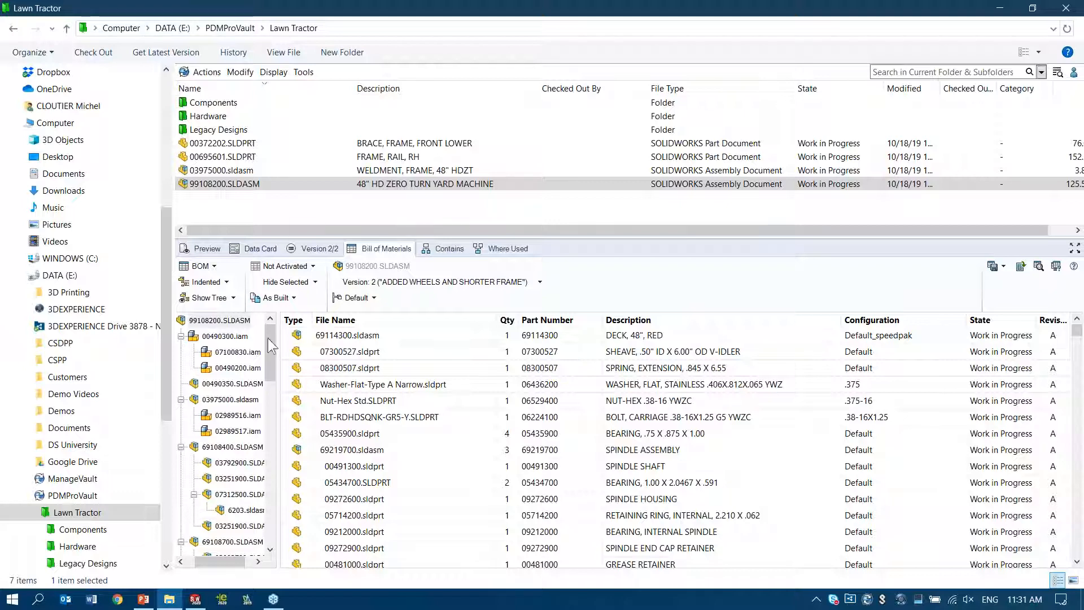
left_click(144, 599)
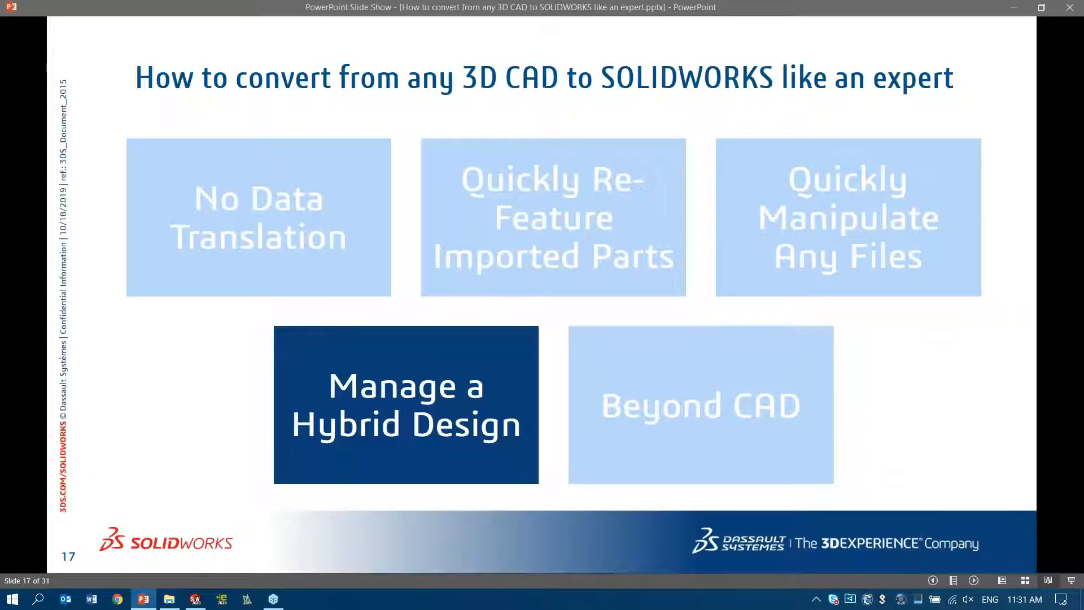
key("Right")
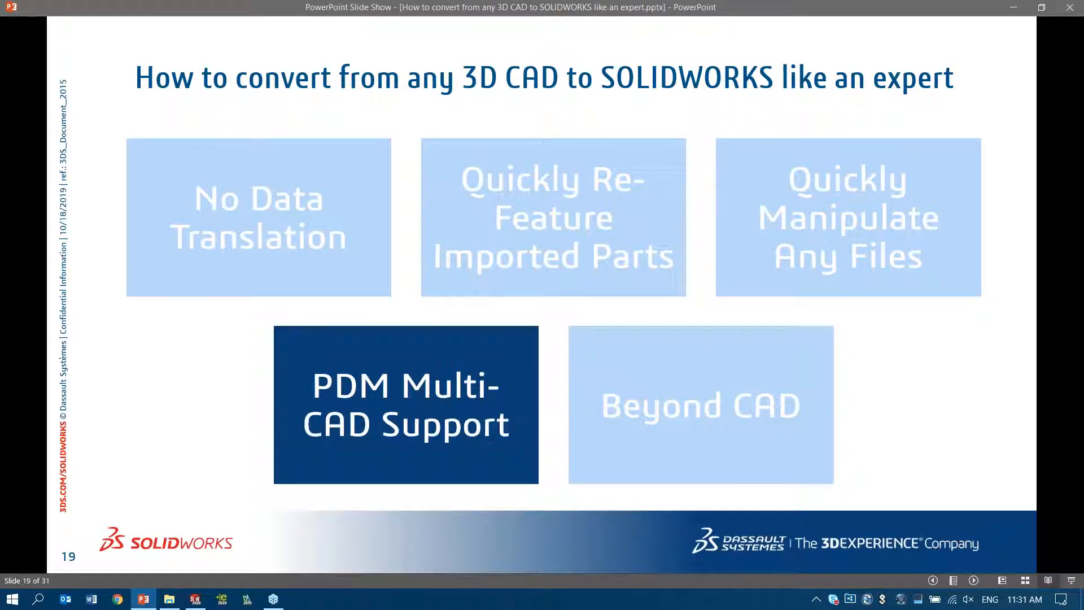